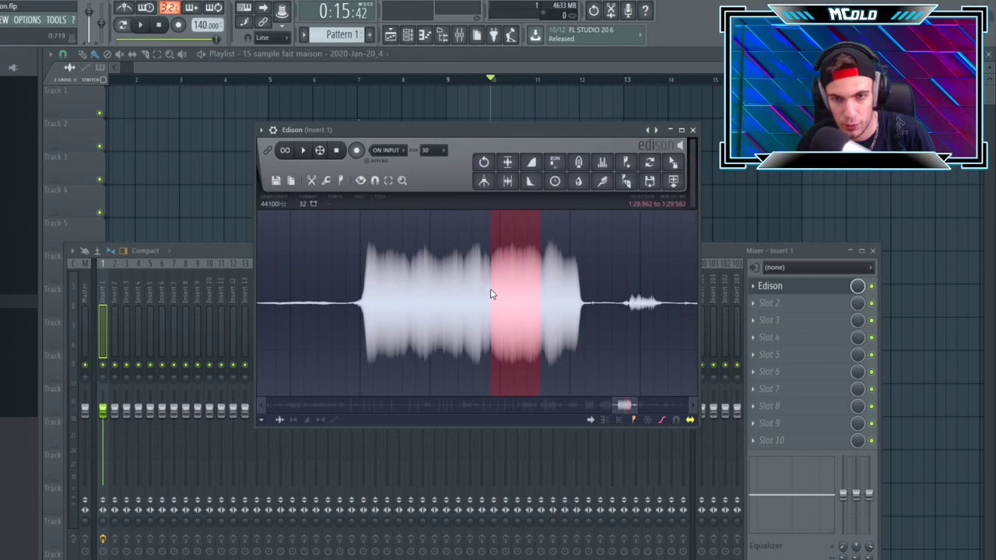
- Audition the selected part of the long sustained sound in Edison and add it to playlist Track 6, closing its channel settings
key(space)
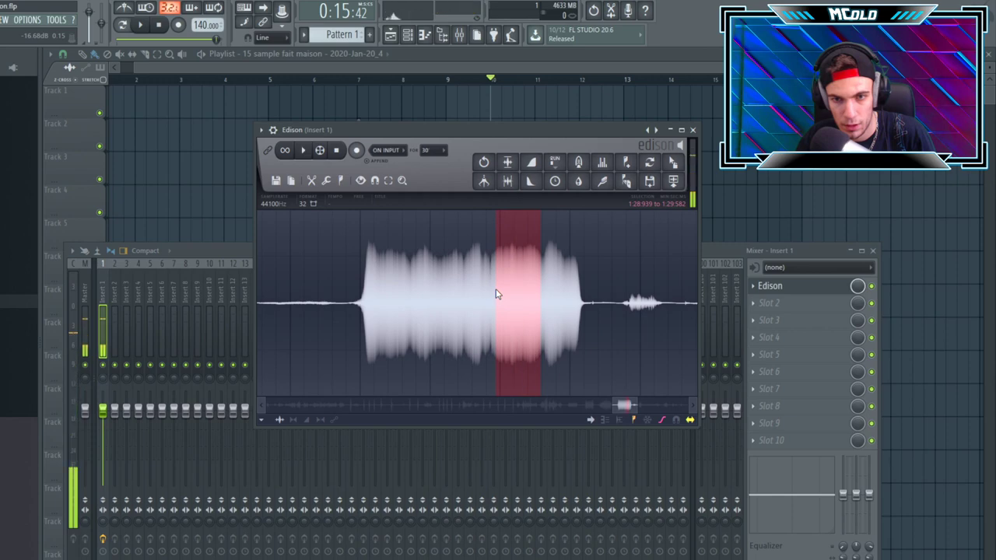
click(401, 433)
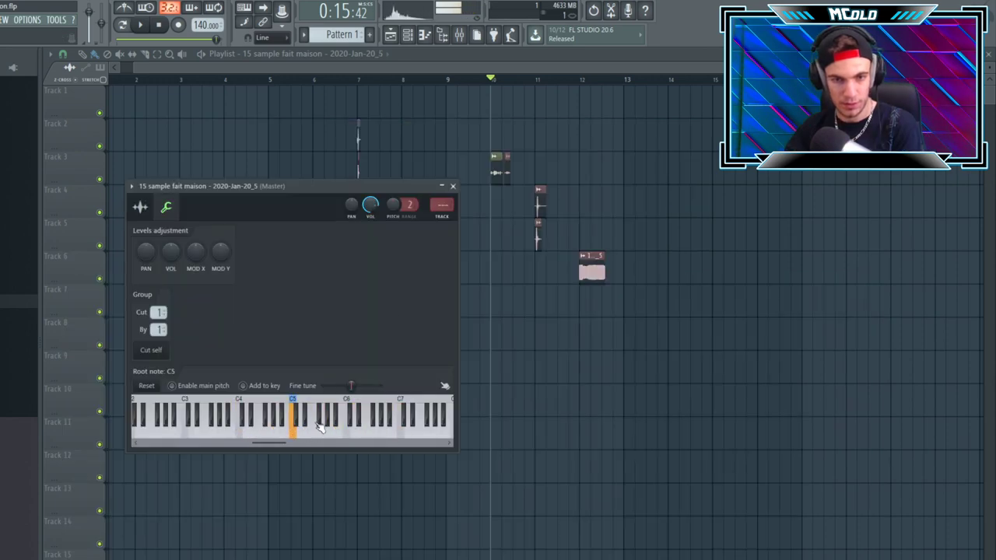
click(454, 186)
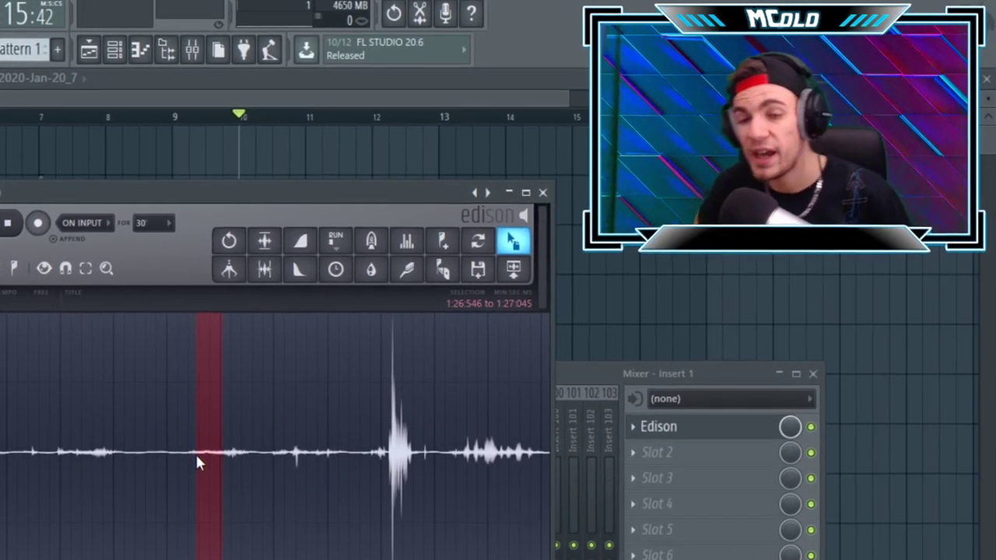
- Select another short sound in the Edison recording and add it to Track 3 near bar 15, closing its channel settings
scroll(260, 391, up, 4)
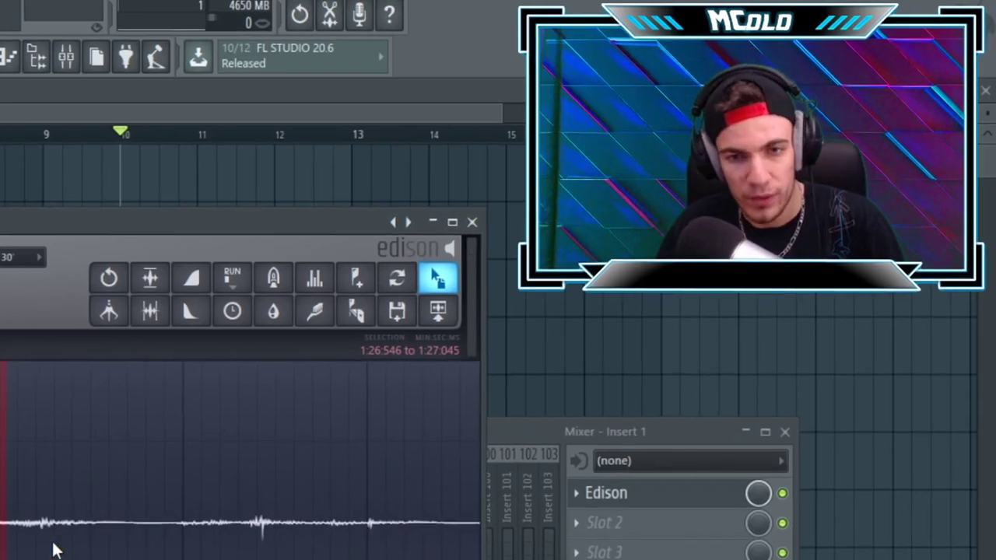
scroll(12, 521, up, 1)
drag(1, 521, 10, 521)
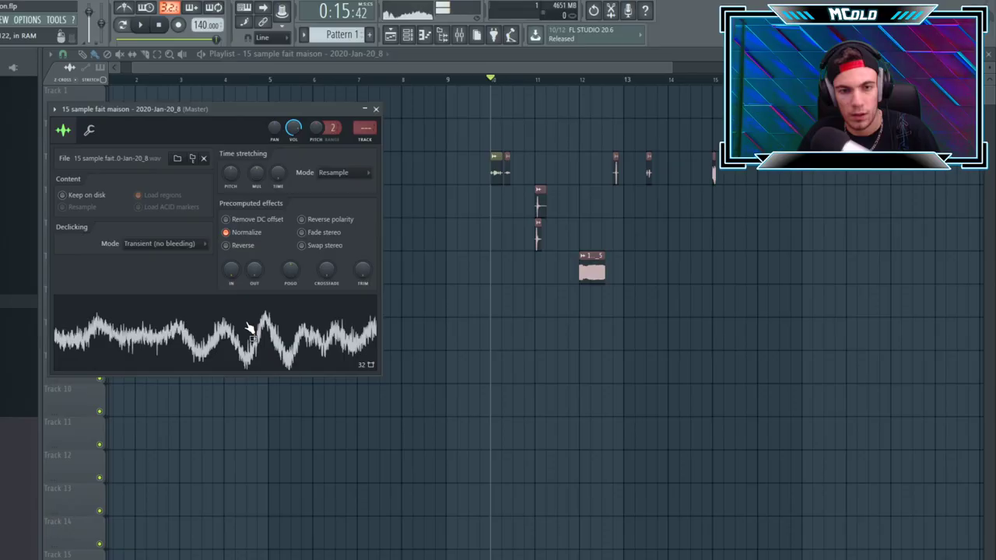
click(377, 109)
scroll(534, 329, down, 3)
scroll(534, 329, up, 5)
scroll(453, 84, down, 4)
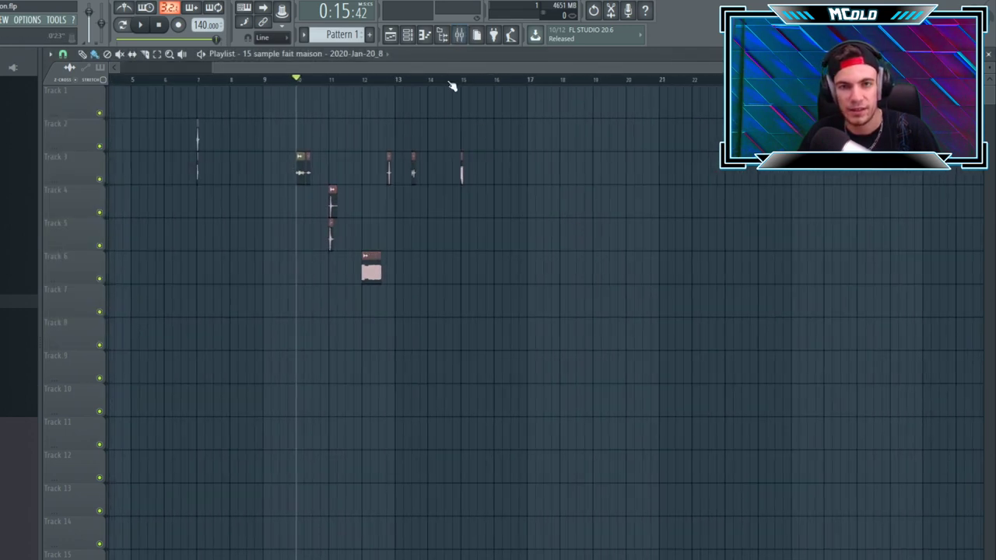
- Delete the entire recording held in Edison
click(408, 35)
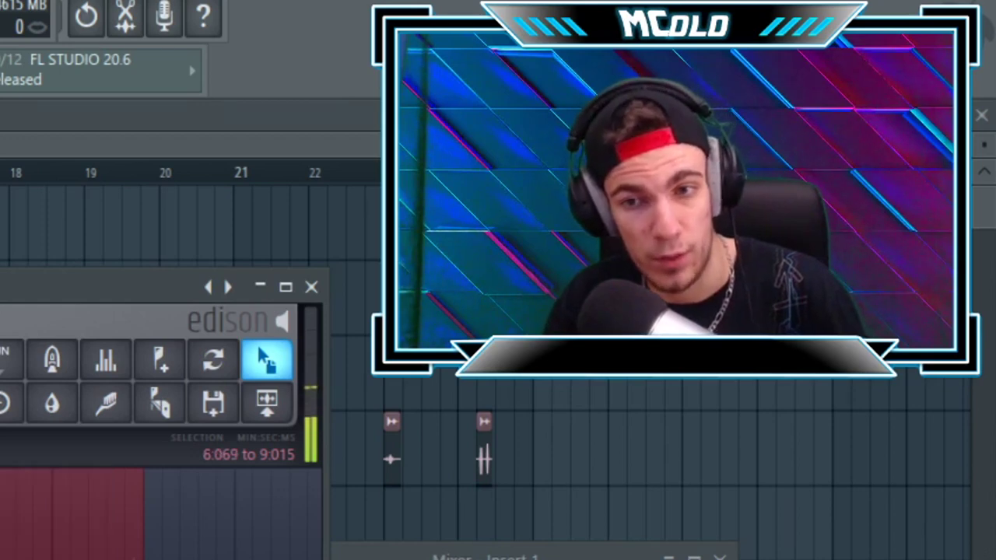
key(ctrl+a)
key(Delete)
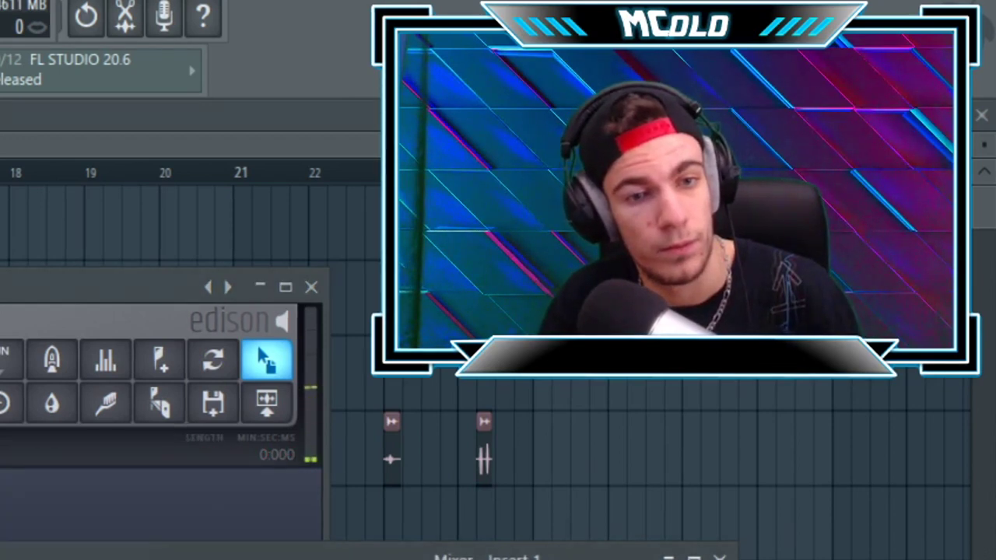
drag(161, 278, 227, 365)
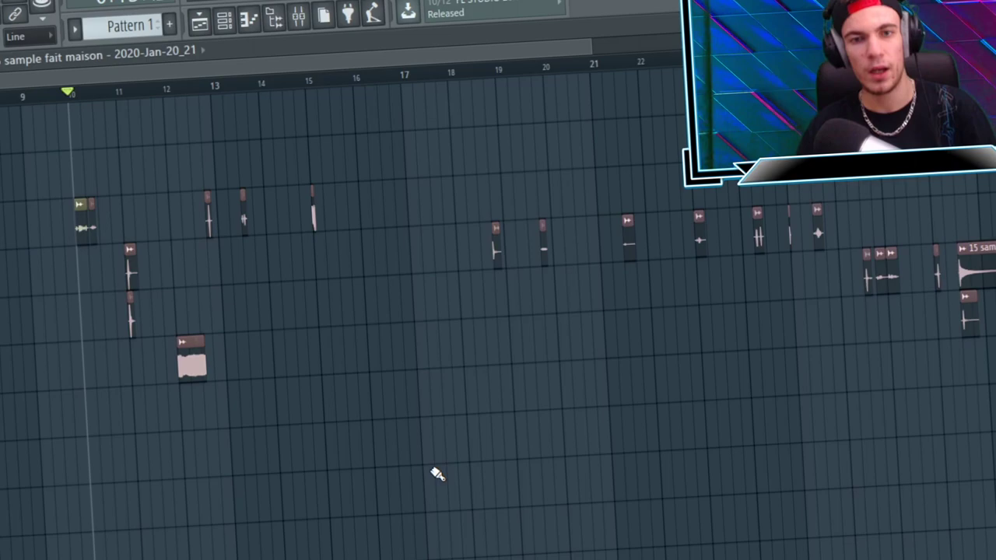
- Play the two samples on the CD The Weeknd track one after the other
scroll(438, 474, down, 3)
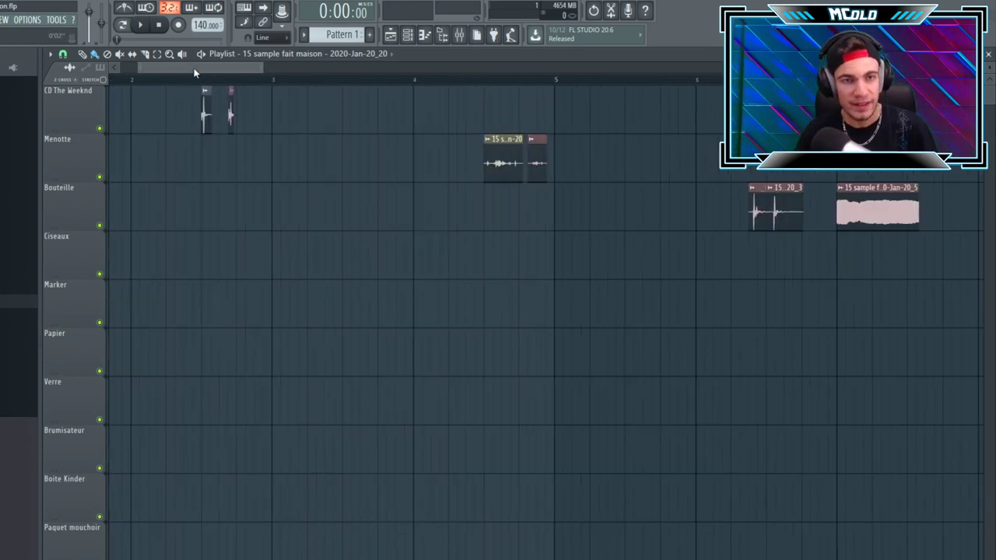
drag(195, 70, 173, 70)
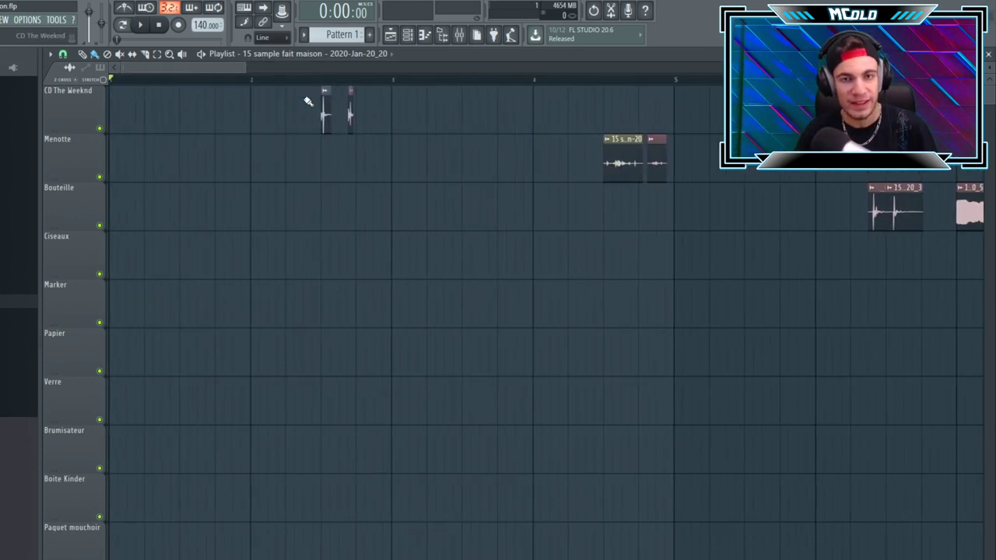
scroll(311, 105, up, 3)
click(322, 78)
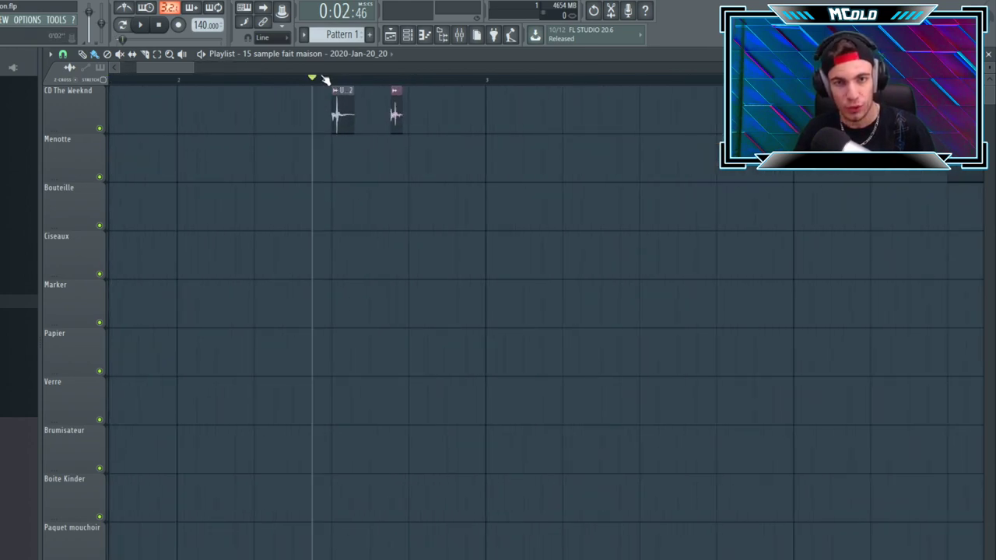
key(space)
key(space)
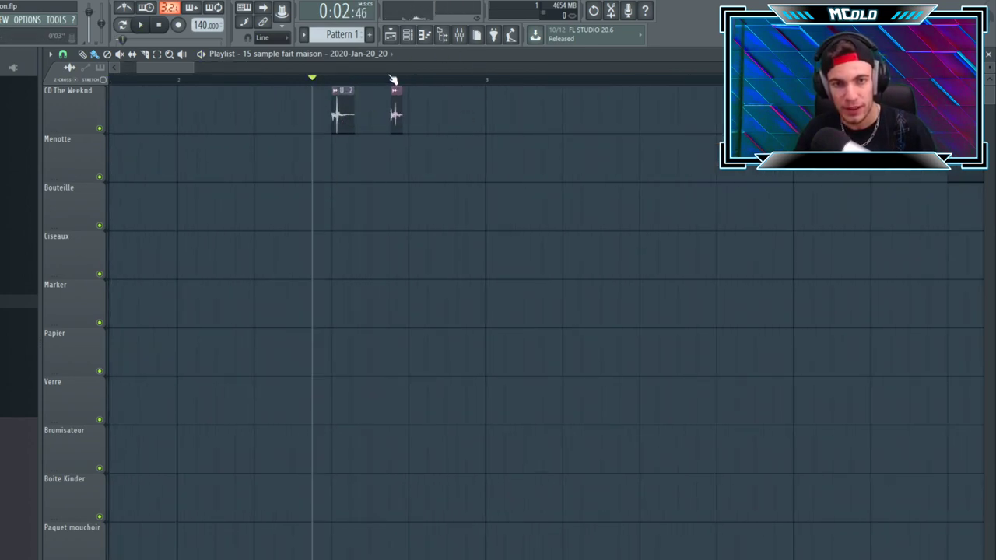
click(379, 79)
key(space)
key(space)
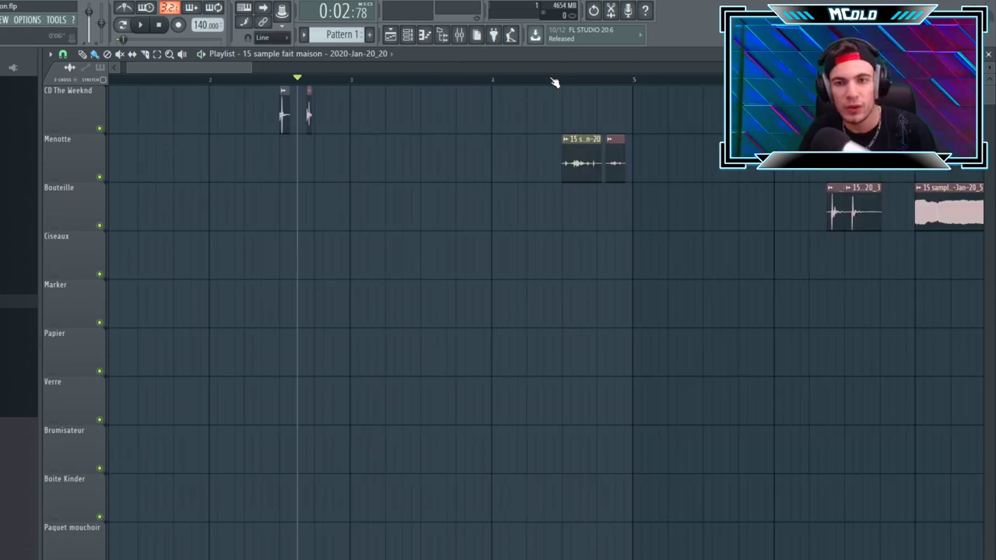
- Play the samples on the Menotte track from just before the first clip
click(555, 80)
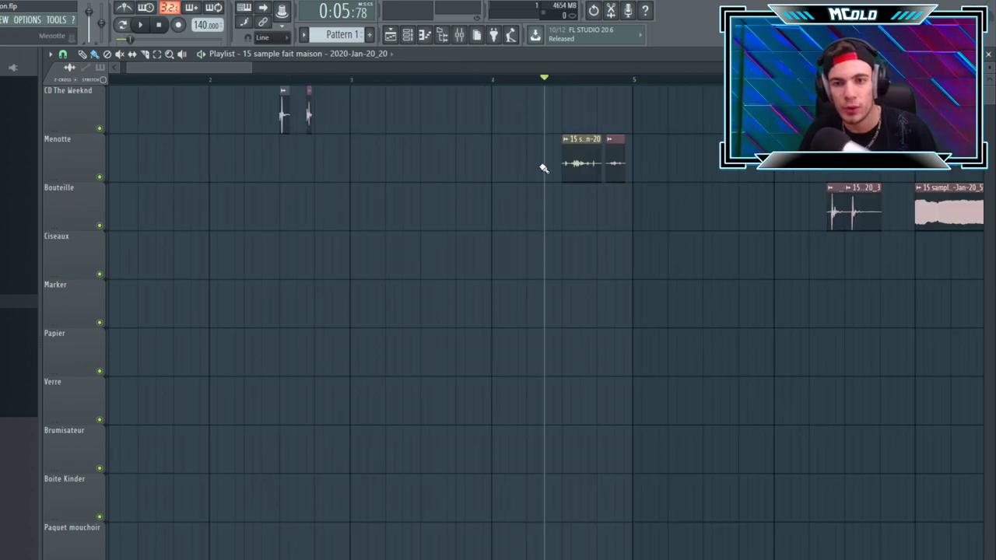
key(space)
key(space)
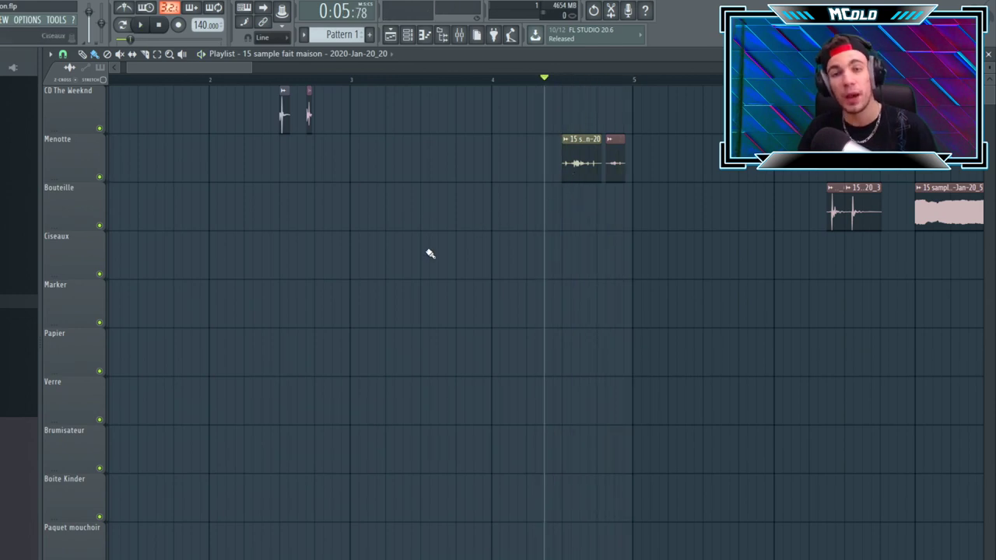
- Play the Bouteille samples and move the track's first clip earlier, to just after bar 6
scroll(353, 264, down, 3)
scroll(518, 320, up, 3)
click(472, 80)
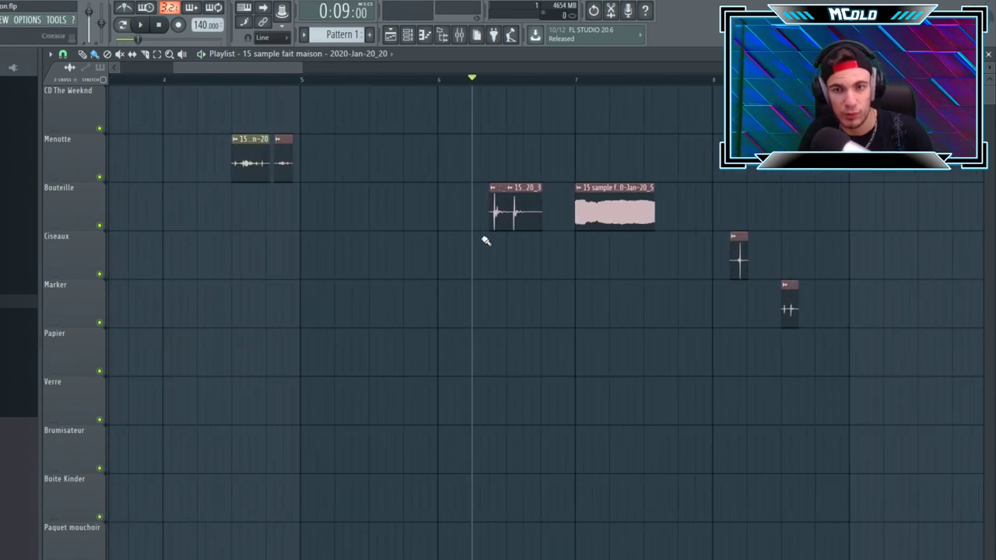
key(space)
drag(498, 212, 453, 212)
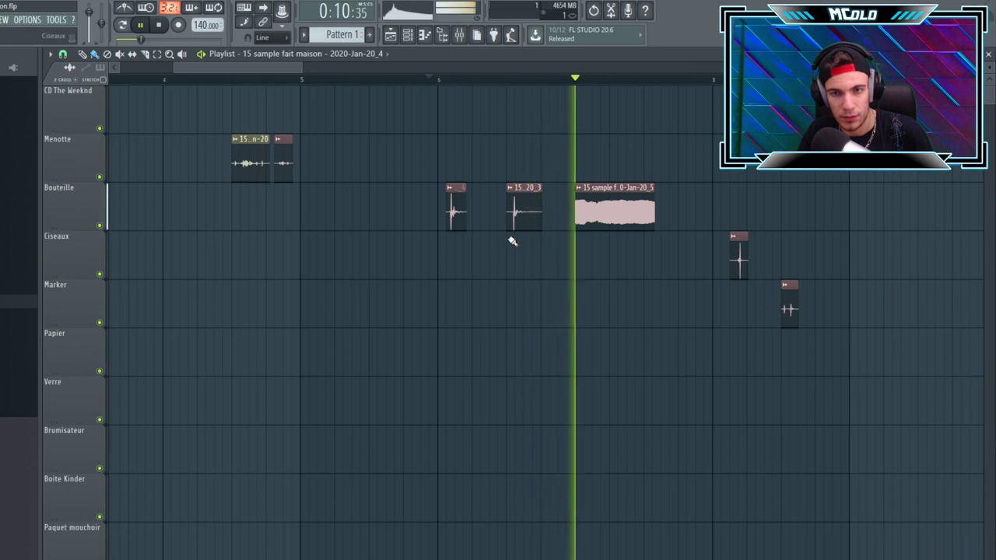
key(space)
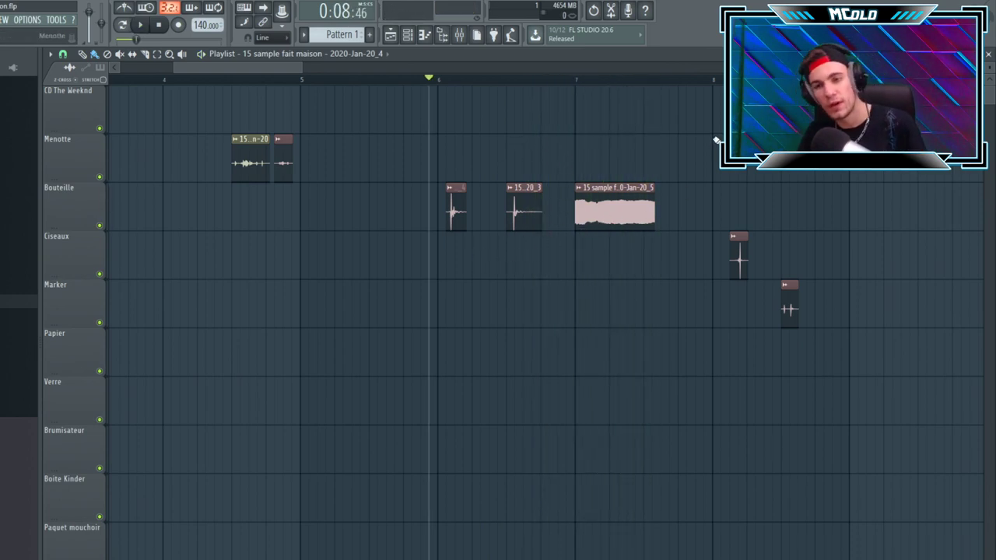
- Play the Ciseaux sample from bar 8
click(716, 80)
scroll(451, 342, down, 3)
scroll(697, 351, up, 4)
key(space)
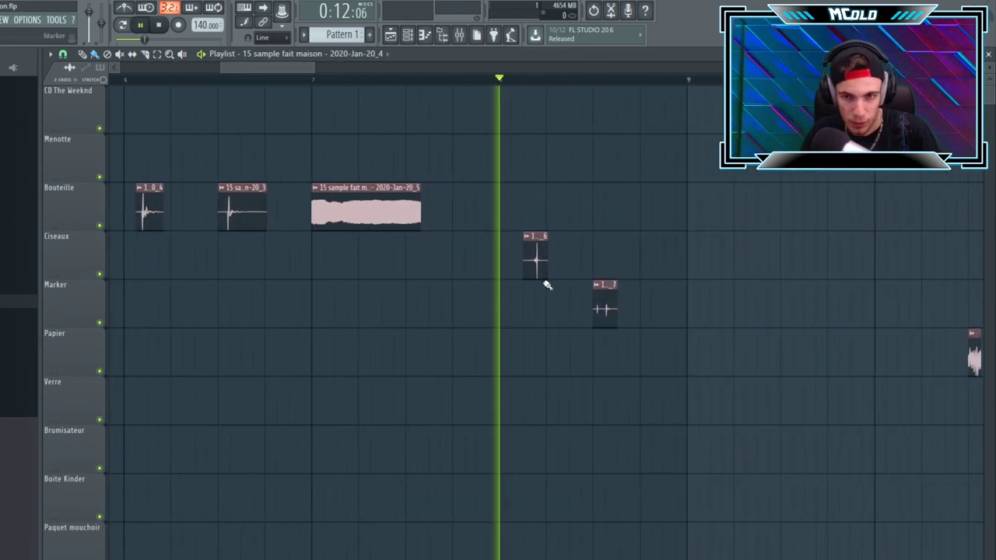
key(space)
- Play the Marker sample twice from just before its clip
click(585, 81)
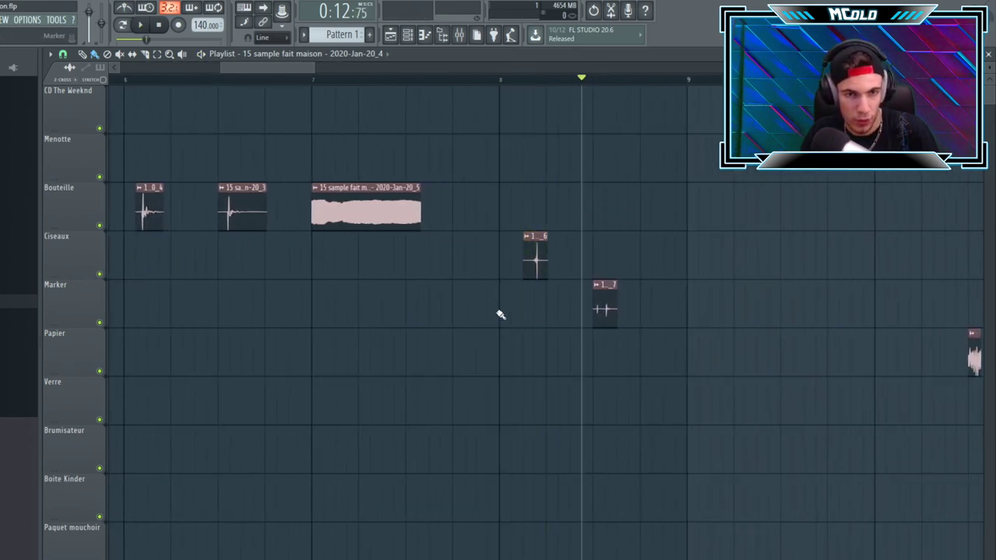
key(space)
key(space)
scroll(334, 348, down, 2)
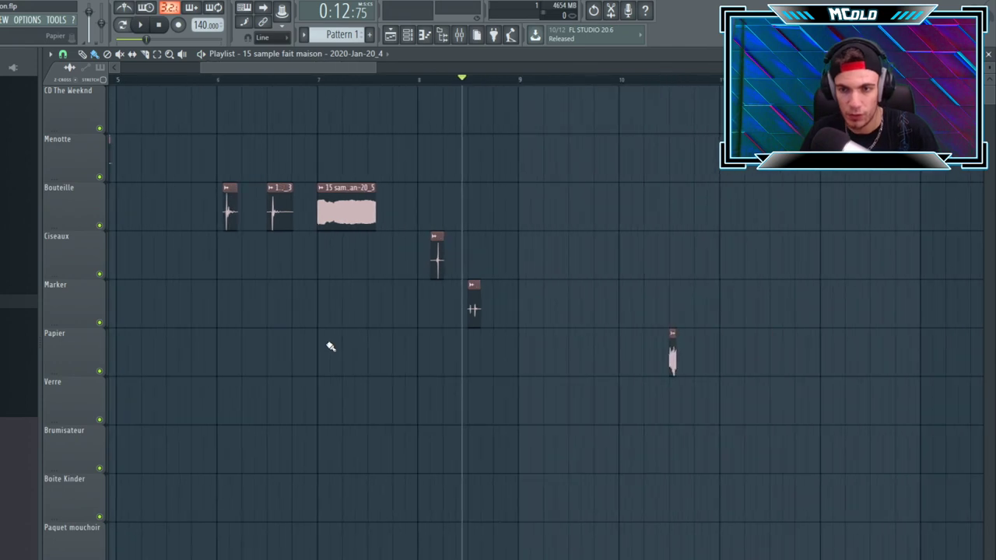
key(space)
key(space)
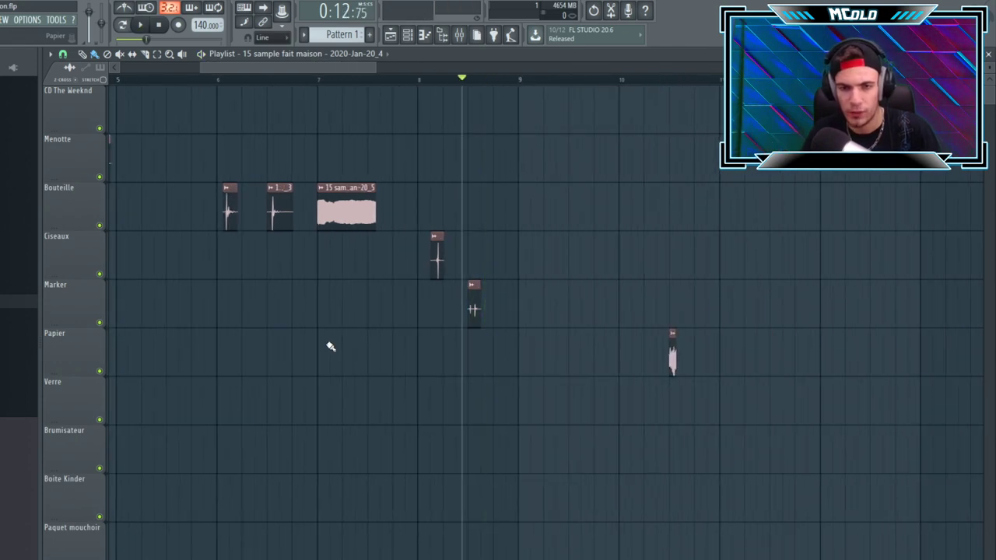
- Play the Papier sample from just after bar 10
scroll(319, 342, down, 2)
scroll(507, 226, up, 4)
click(484, 79)
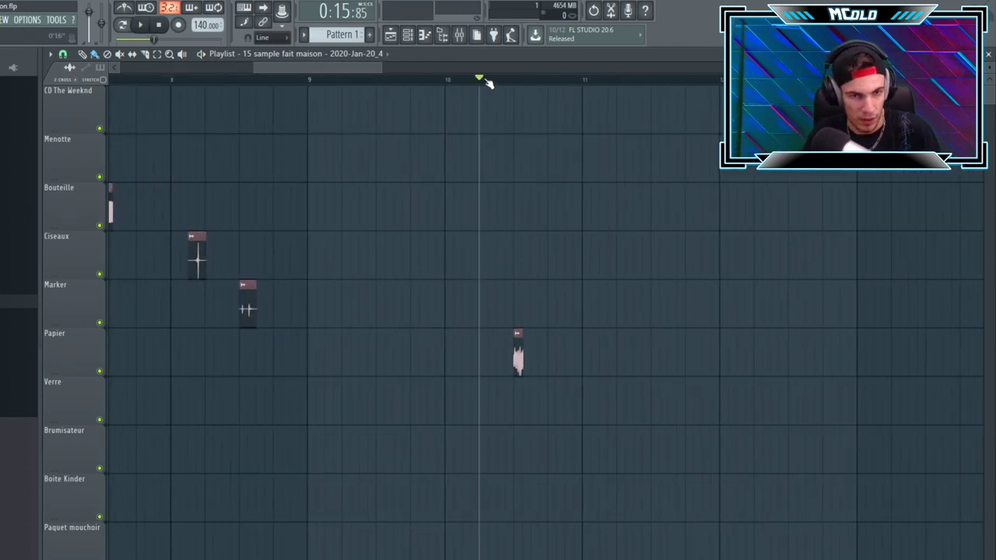
key(space)
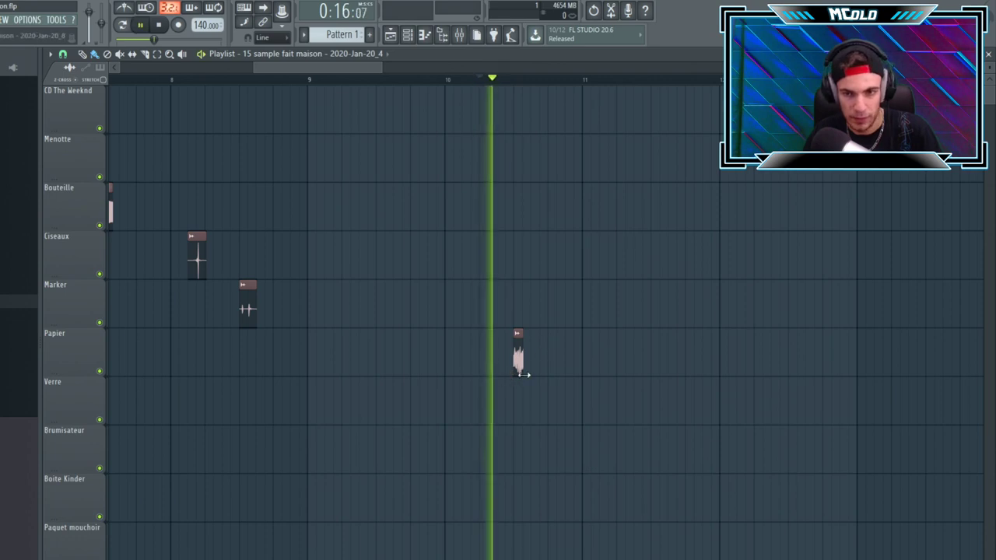
scroll(256, 404, down, 3)
key(space)
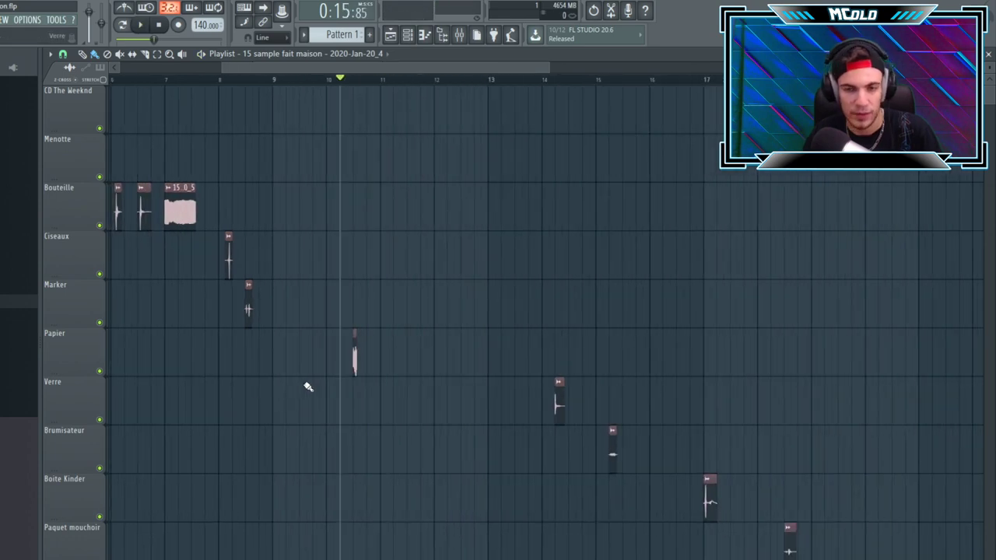
- Play the Verre sample from bar 14
click(554, 81)
scroll(429, 340, down, 2)
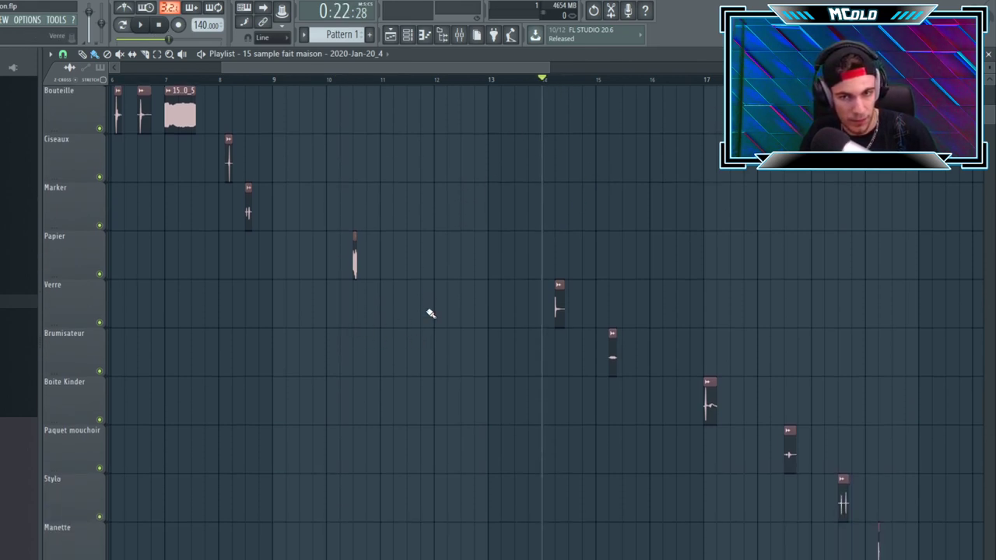
key(space)
key(space)
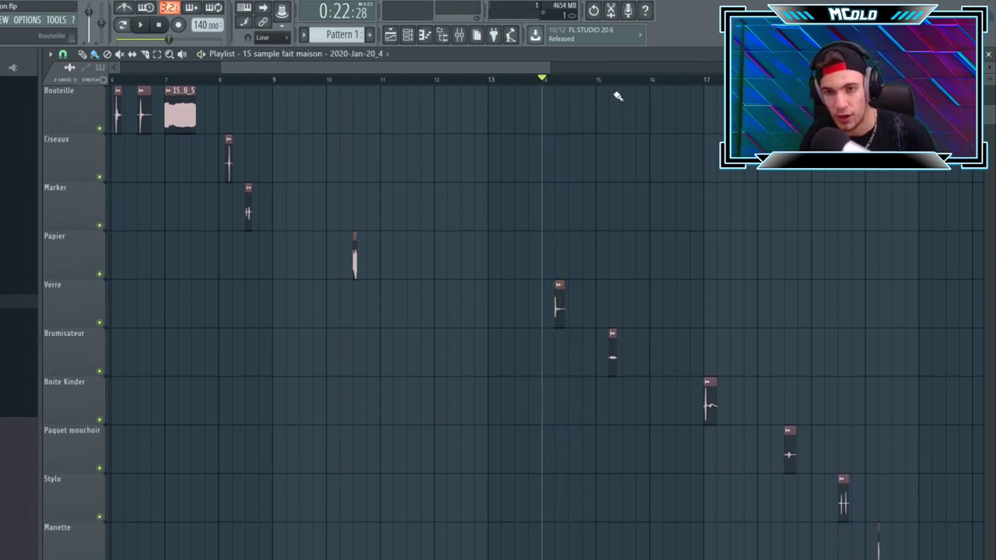
- Play the Brumisateur sample from bar 15
click(597, 81)
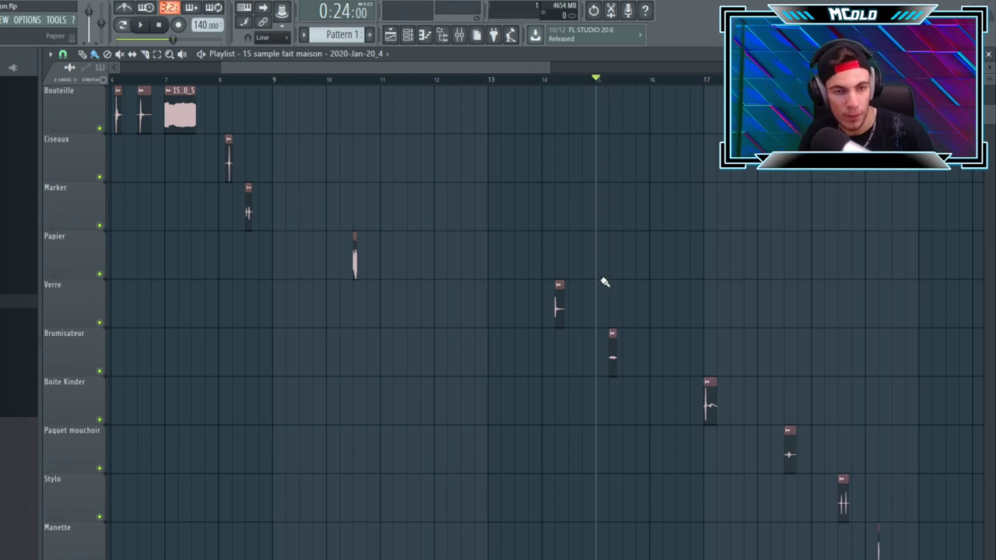
ctrl+scroll(638, 429, up, 2)
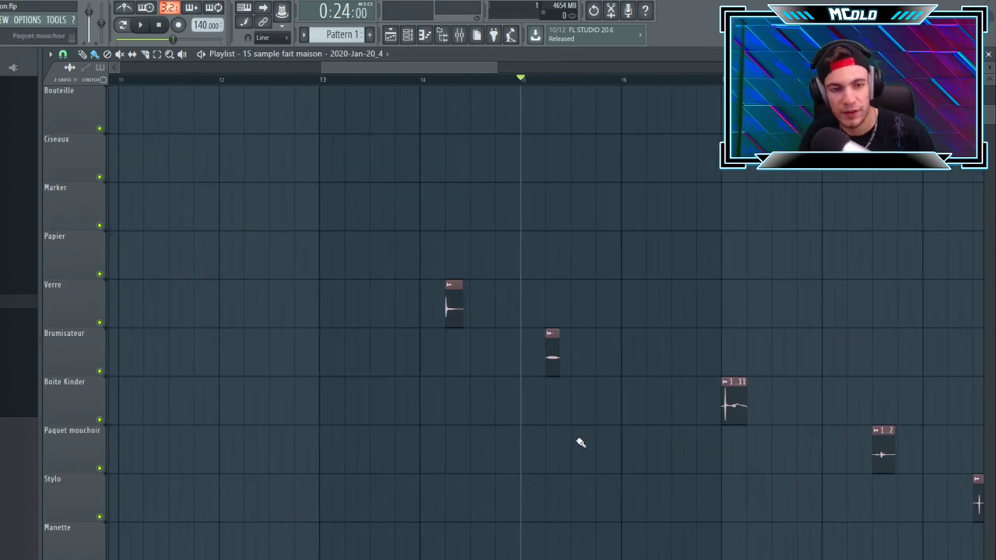
key(space)
key(space)
ctrl+scroll(603, 203, down, 2)
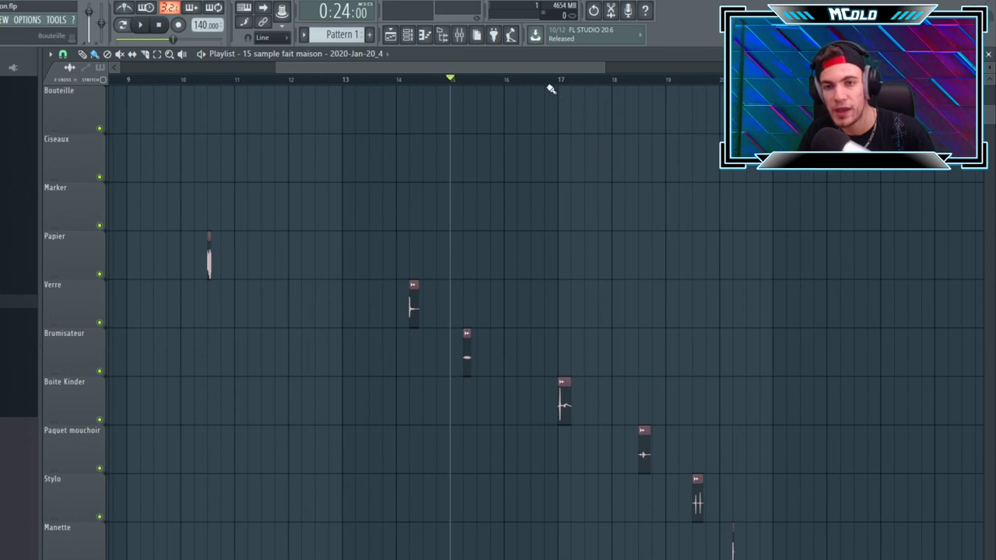
- Play the Boite Kinder sample from just before bar 17
click(549, 87)
scroll(583, 252, down, 2)
ctrl+scroll(593, 288, up, 2)
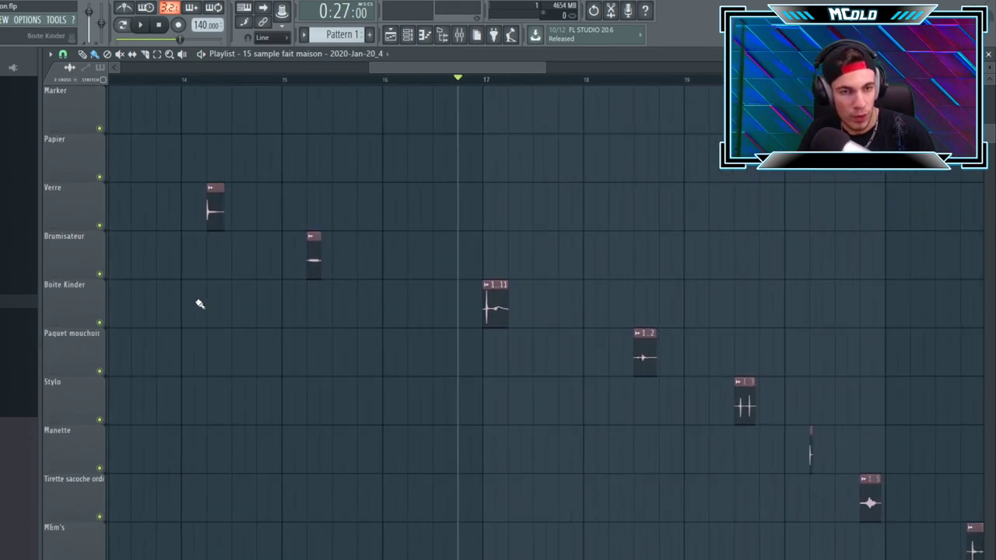
key(space)
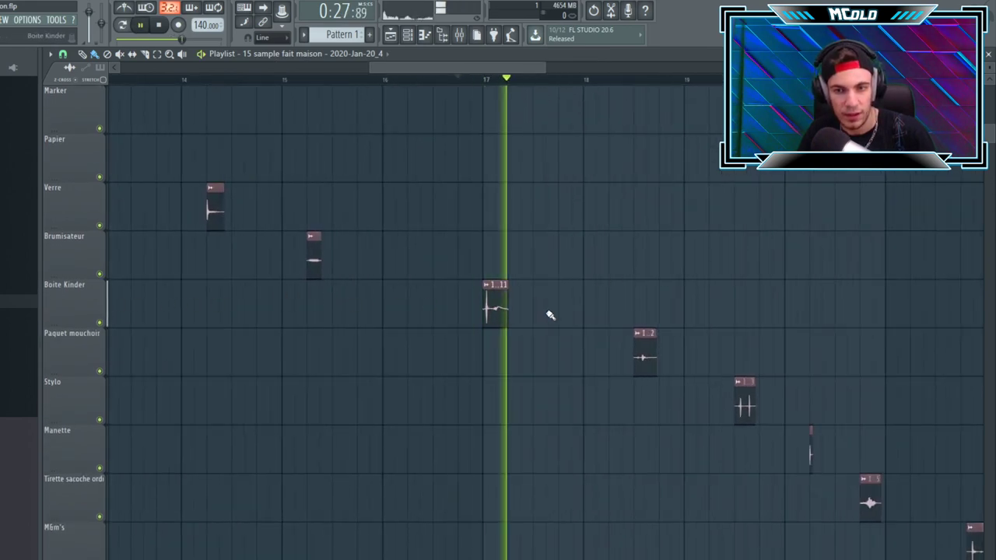
key(space)
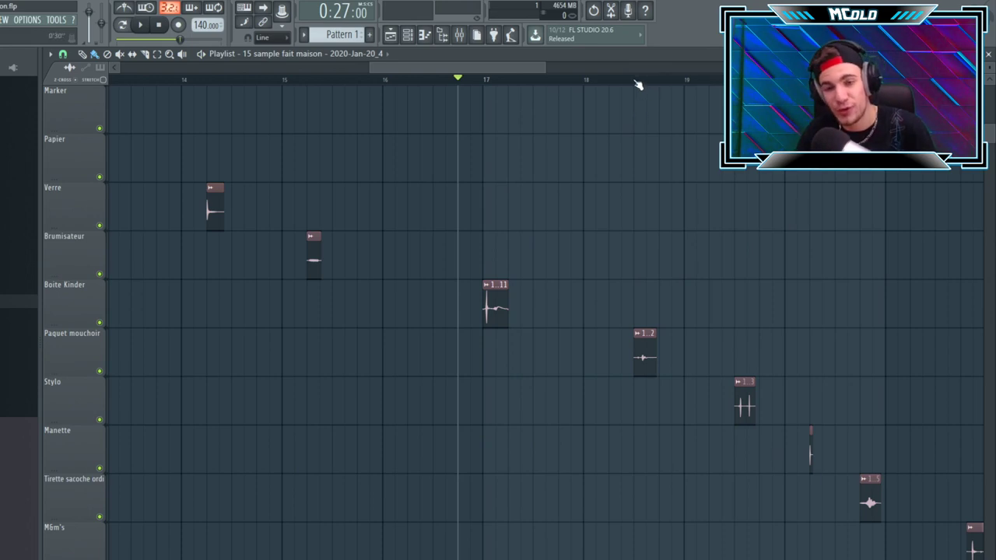
- Play the Paquet mouchoir sample from just after bar 18
drag(630, 83, 613, 89)
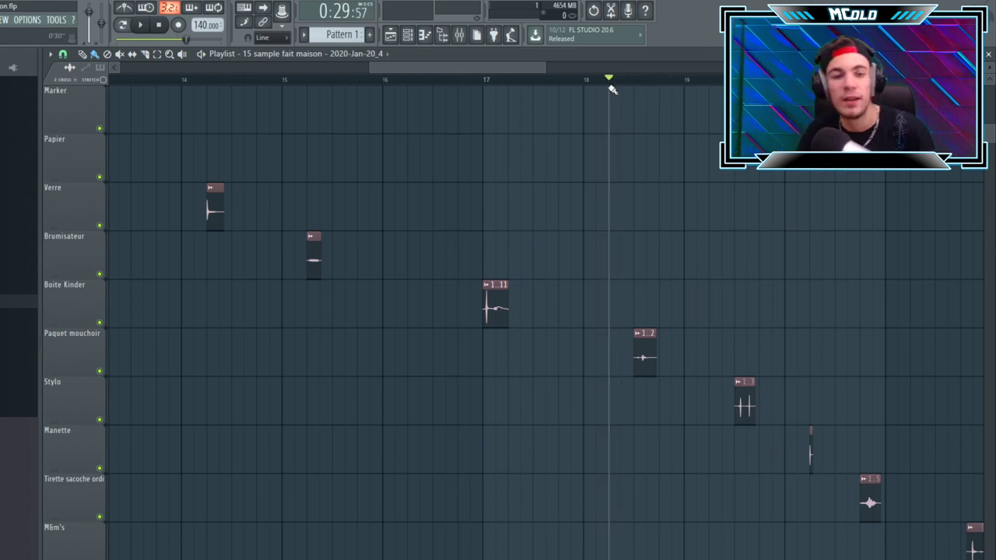
key(space)
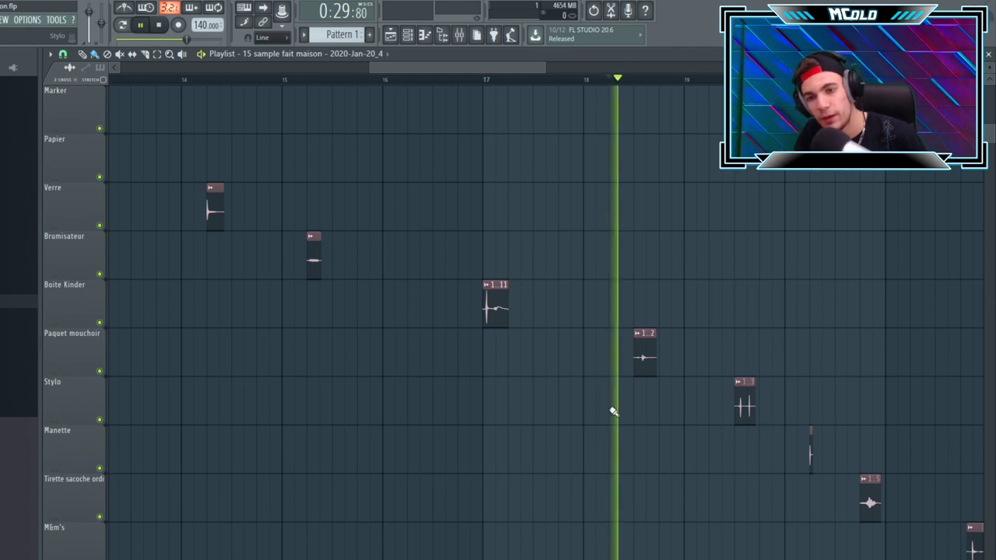
key(space)
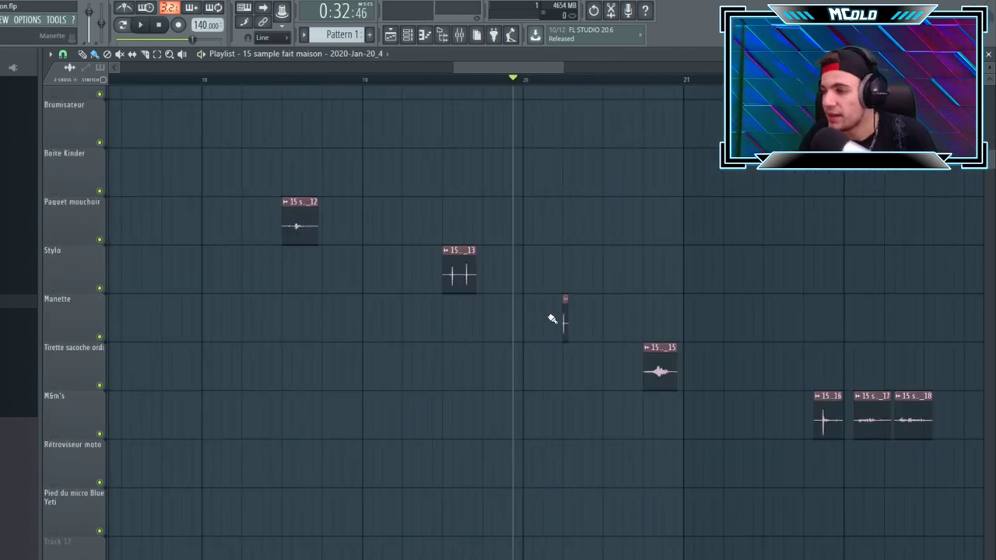
- Play the Manette sample from just before bar 20 and the Tirette sacoche ordi sample from the middle of bar 20
key(space)
key(space)
scroll(576, 347, up, 3)
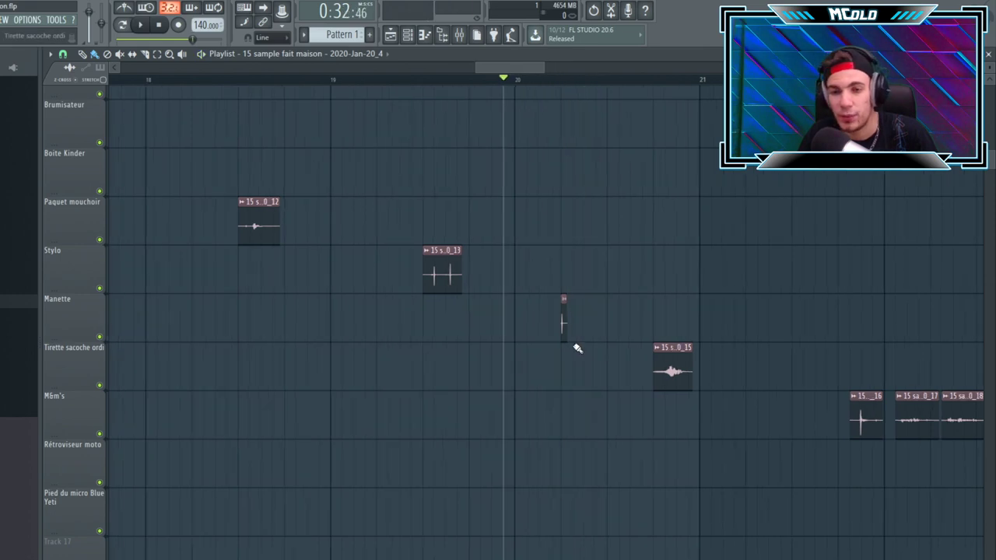
key(space)
key(space)
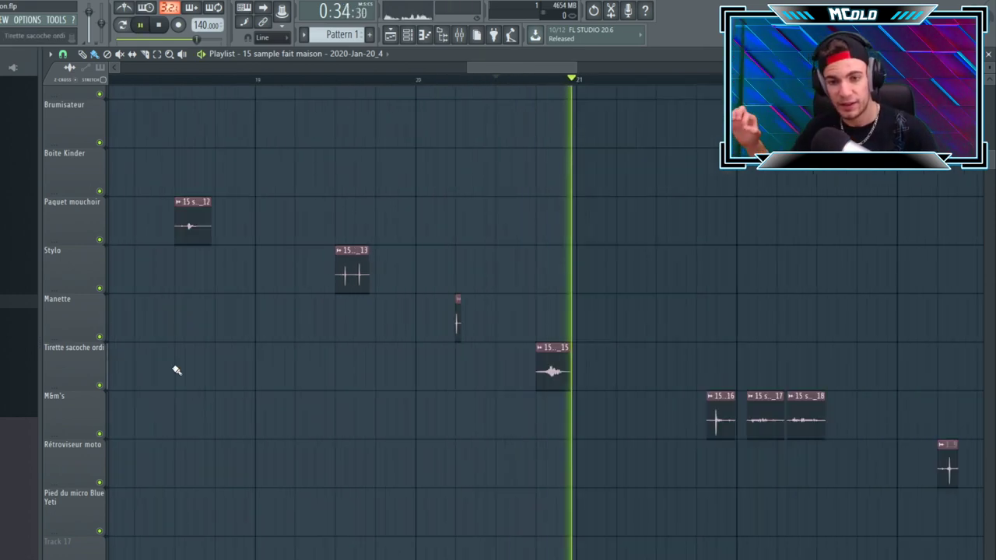
key(space)
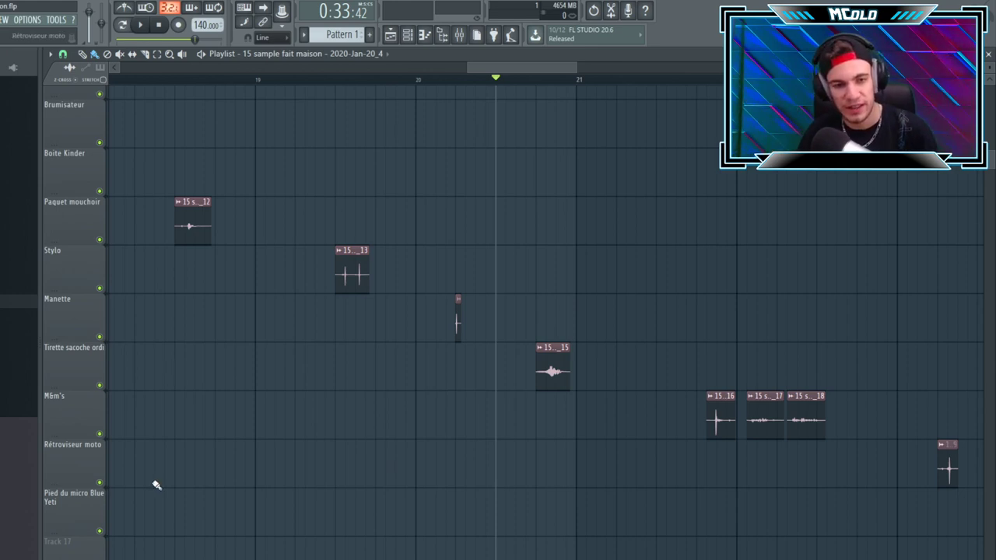
- Play the three M&m's samples from just before bar 22
scroll(504, 267, right, 2)
click(512, 81)
key(space)
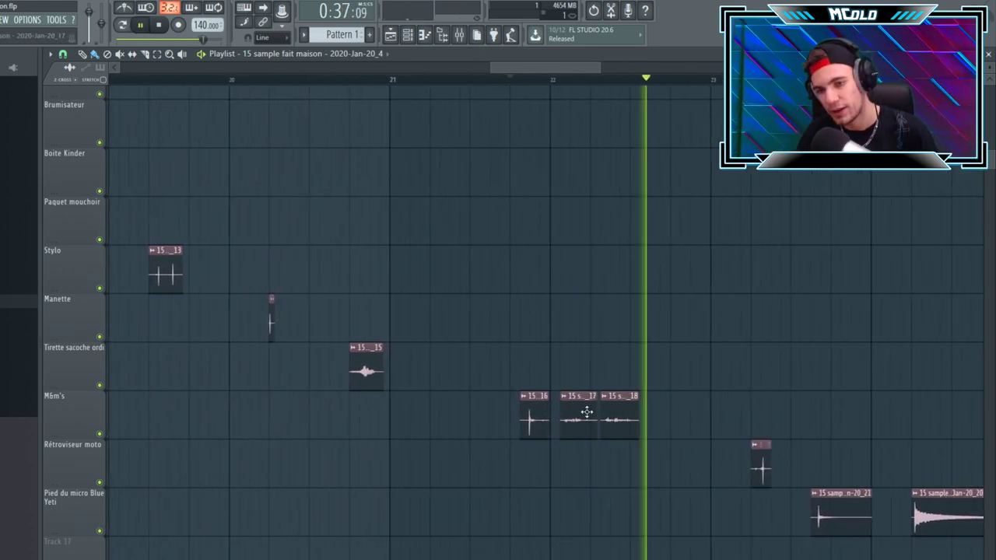
key(space)
- Return to the start of the arrangement and play the Menotte sample from the middle of bar 4
scroll(405, 515, down, 3)
scroll(410, 519, down, 4)
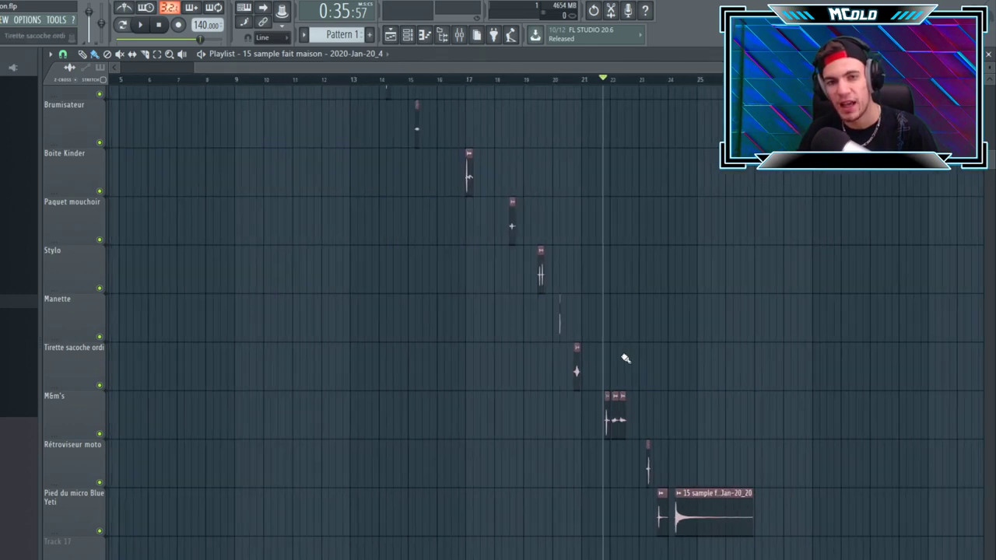
scroll(498, 397, up, 6)
scroll(184, 424, up, 3)
scroll(172, 414, down, 1)
scroll(389, 381, left, 4)
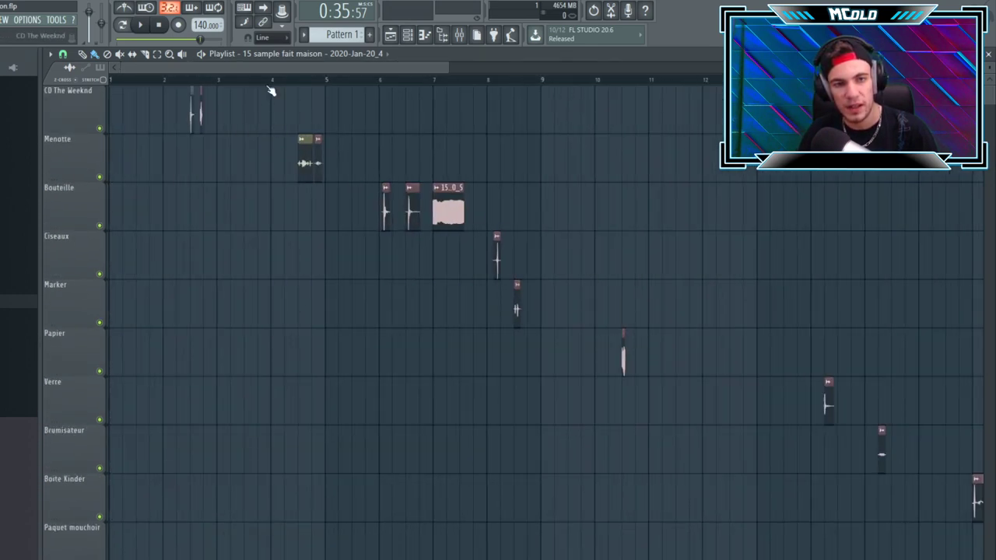
click(298, 80)
key(space)
key(space)
- Replay the M&m's samples from just before bar 22
scroll(165, 383, down, 3)
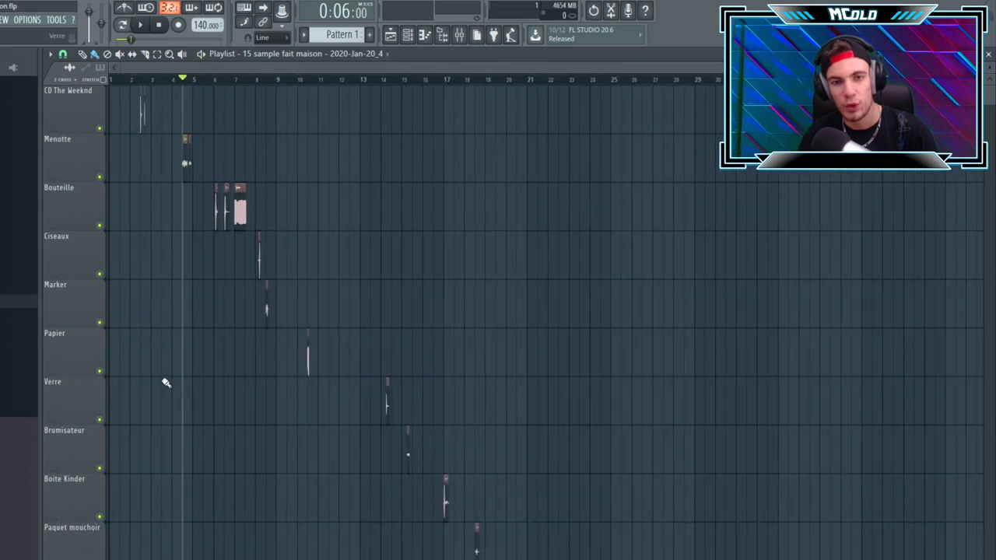
scroll(324, 298, down, 6)
scroll(498, 430, up, 3)
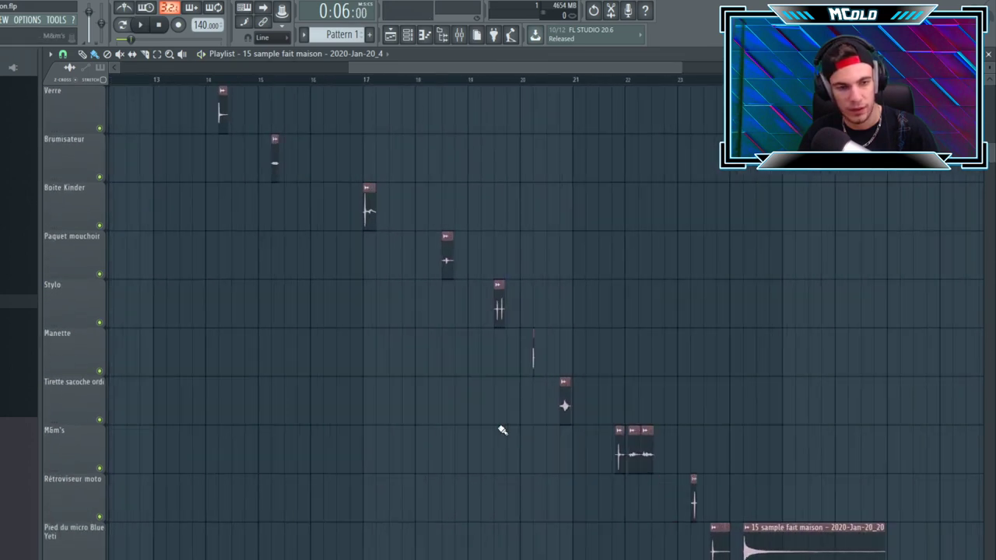
click(615, 81)
key(space)
scroll(396, 410, down, 1)
scroll(778, 393, up, 3)
key(space)
- Play the Rétroviseur moto sample from just after bar 23
click(480, 80)
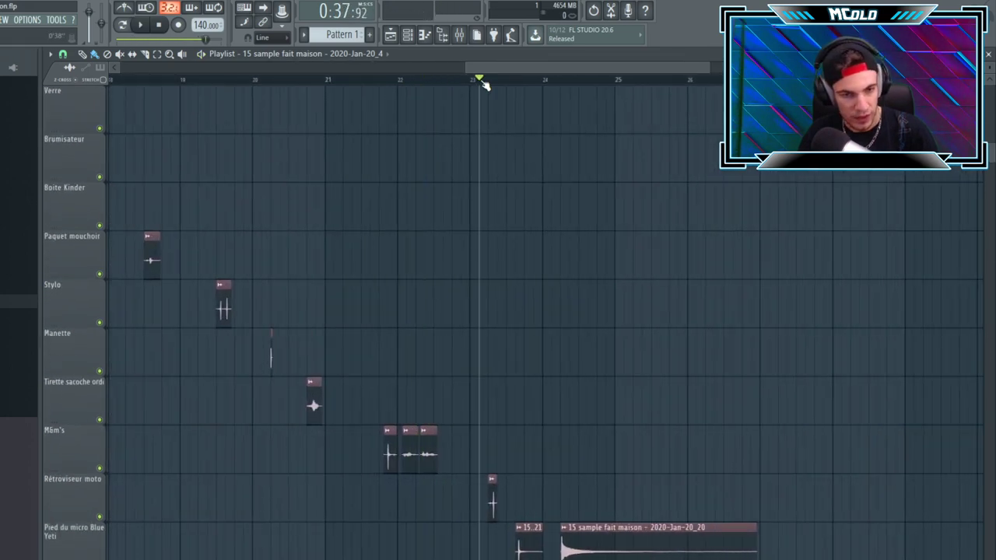
key(space)
key(space)
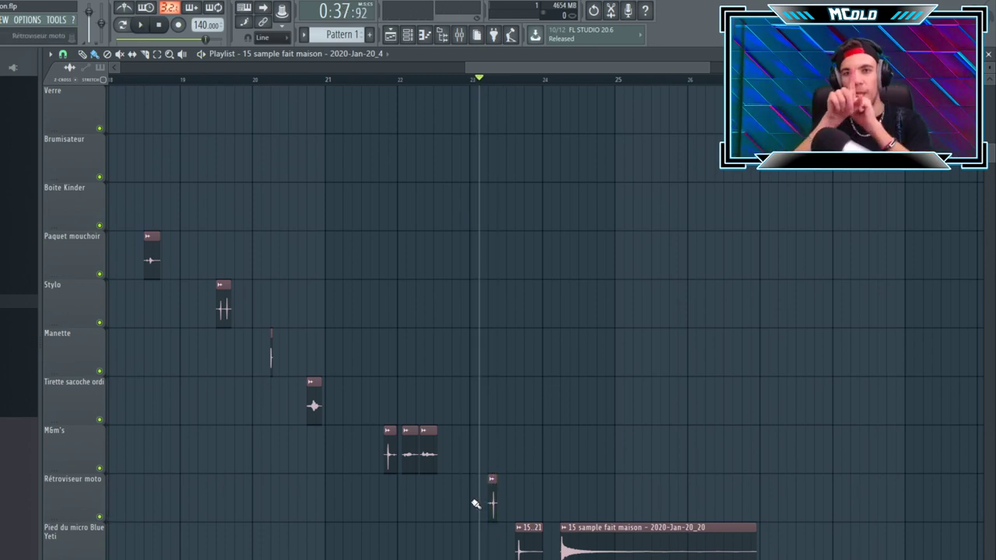
key(space)
- Play the short Pied du micro Blue Yeti sample from mid-bar 23, then the long one from just after bar 24
scroll(475, 505, down, 1)
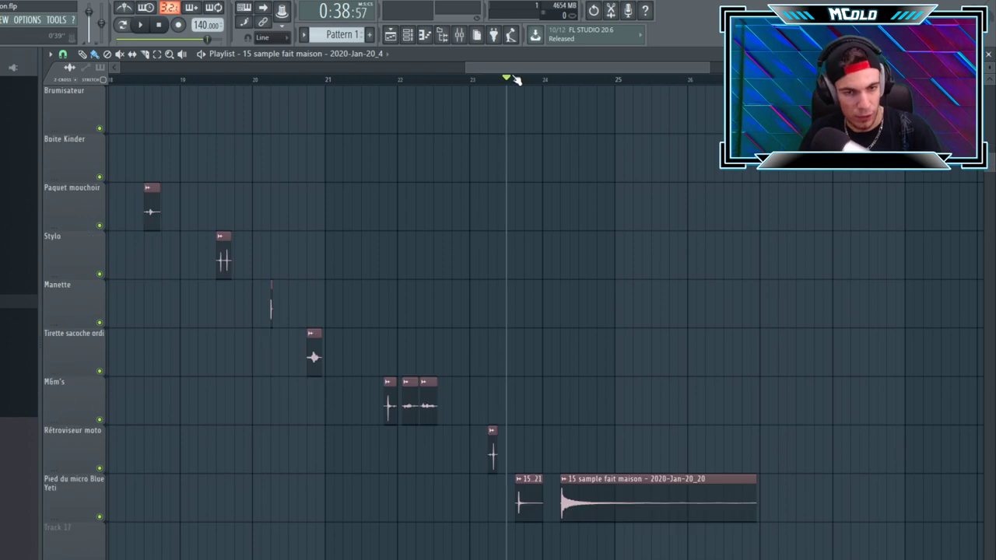
scroll(676, 238, up, 2)
scroll(549, 238, down, 2)
key(space)
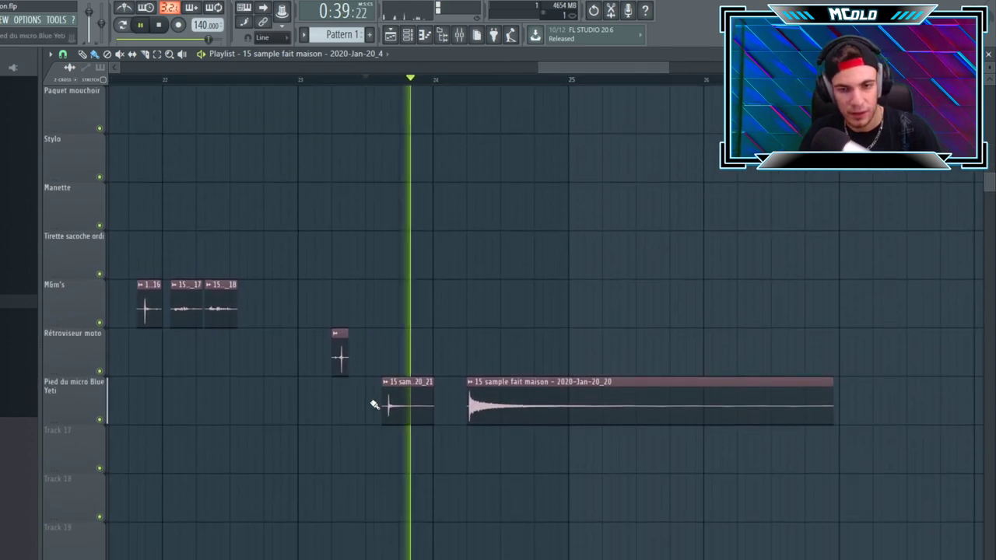
key(space)
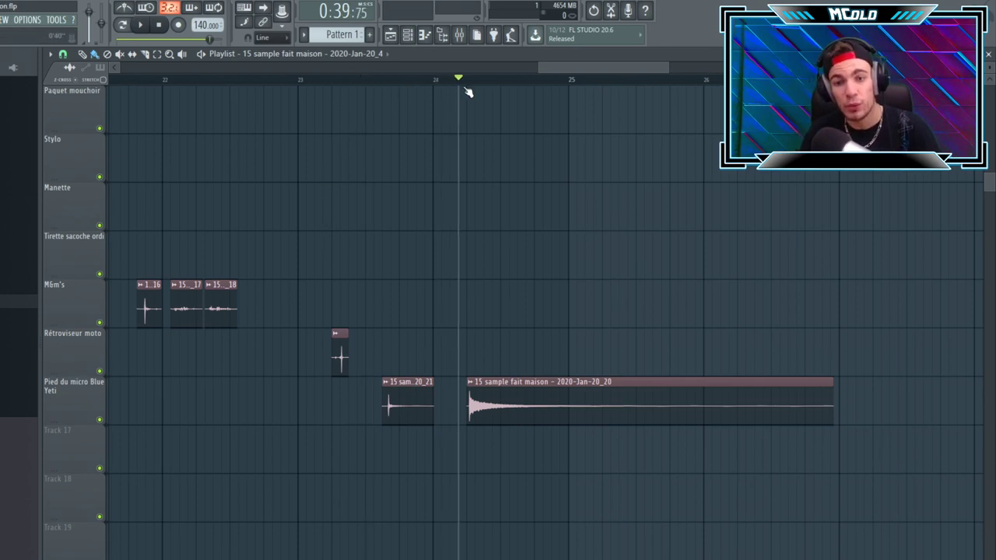
key(space)
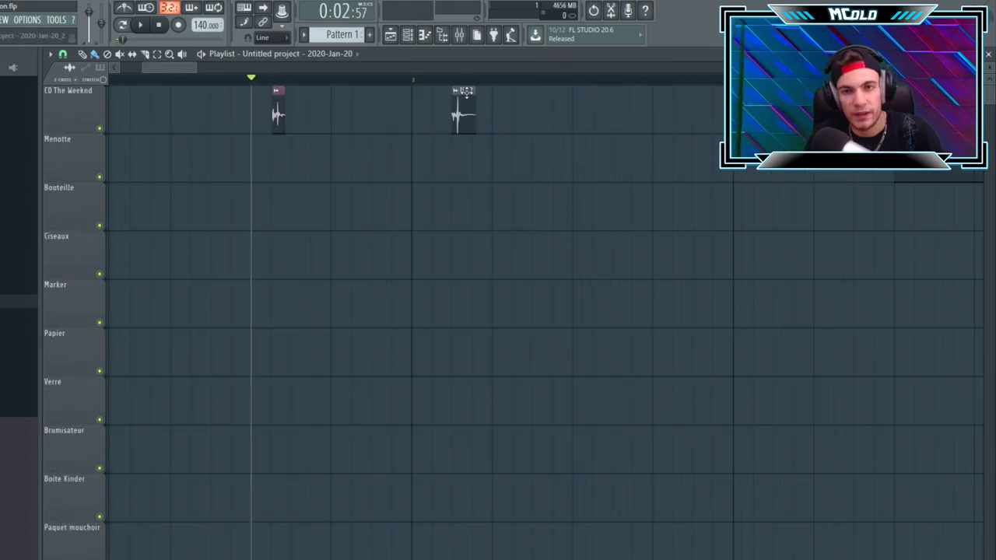
- Load Fruity Fast Dist and Fruity Reeverb 2 on the first CD The Weeknd sample's mixer insert and lower the reverb's mix level
scroll(291, 238, up, 3)
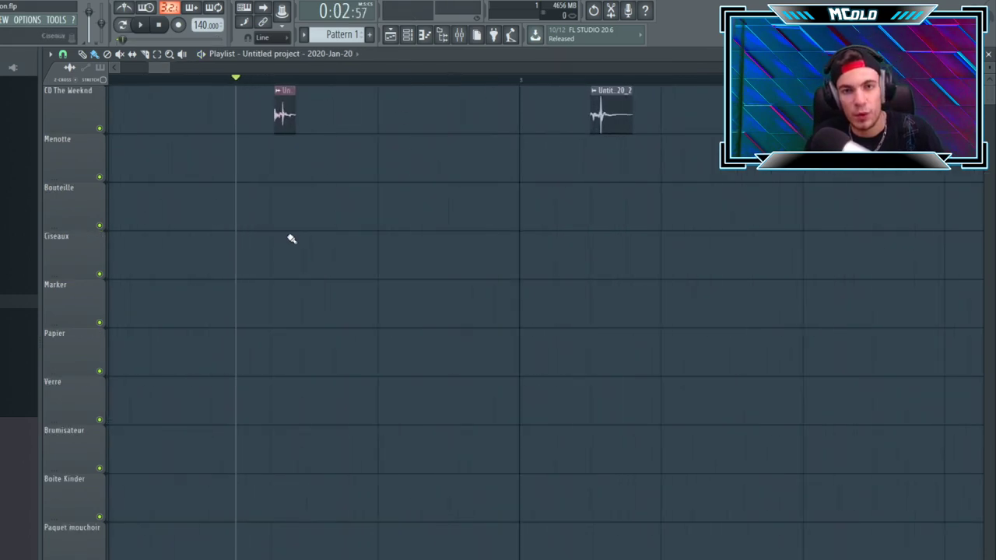
scroll(335, 140, down, 2)
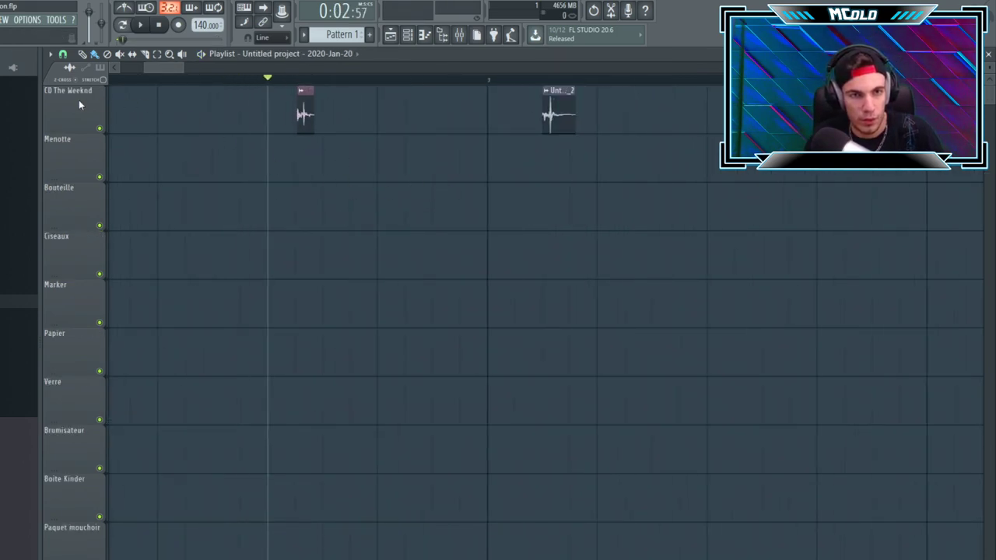
key(space)
click(811, 264)
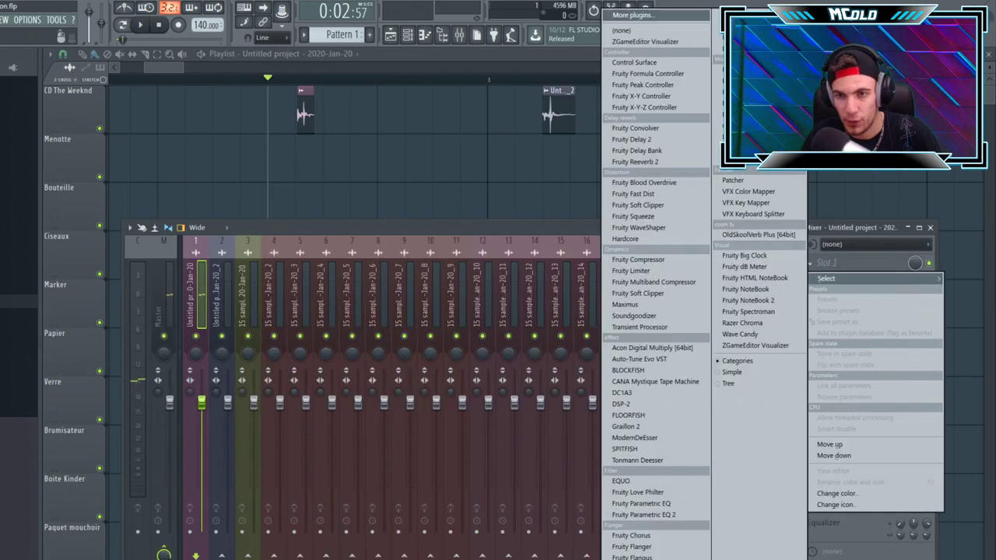
click(652, 193)
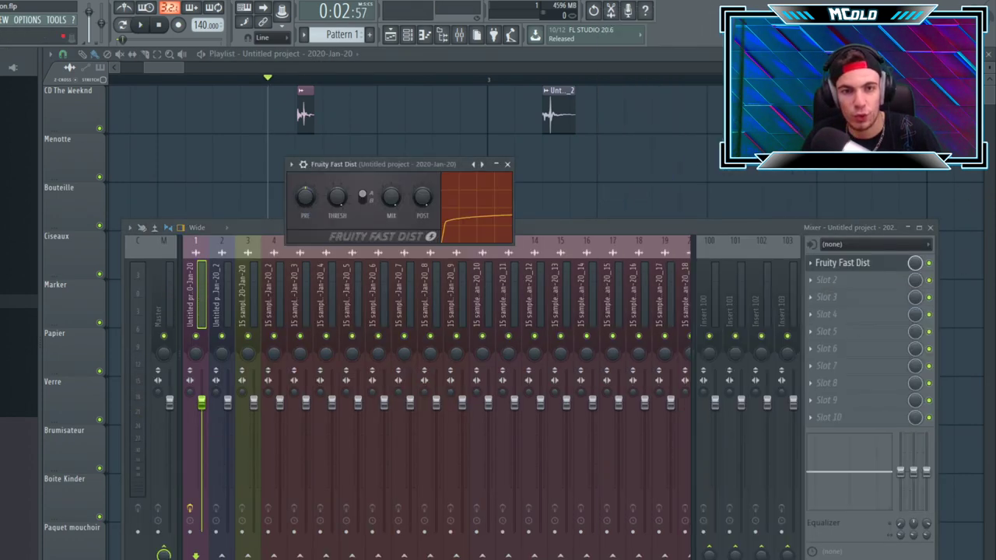
click(827, 281)
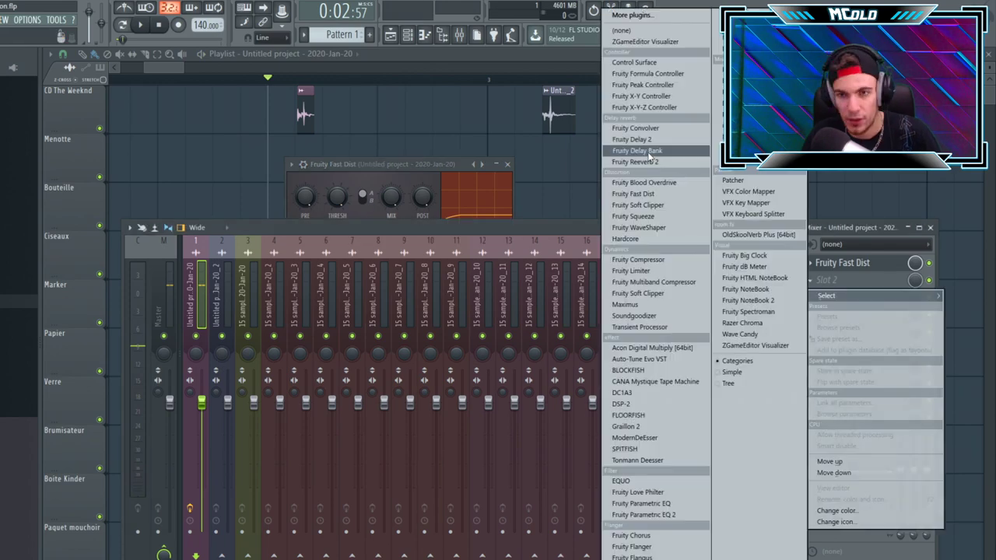
click(651, 162)
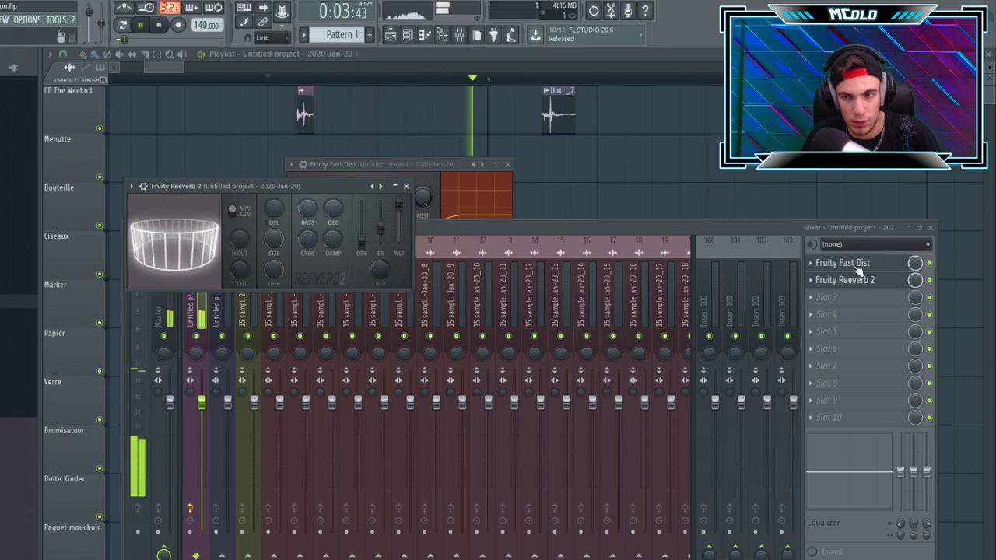
click(915, 282)
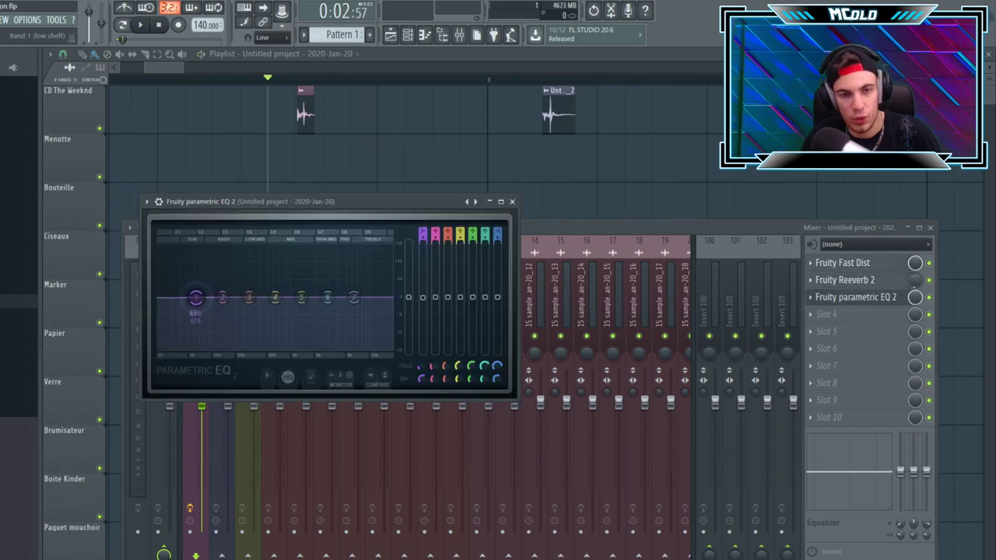
- Cut the sample's low frequencies with band 1 of Fruity Parametric EQ 2, lower band 2 slightly, and audition the result
drag(219, 311, 210, 352)
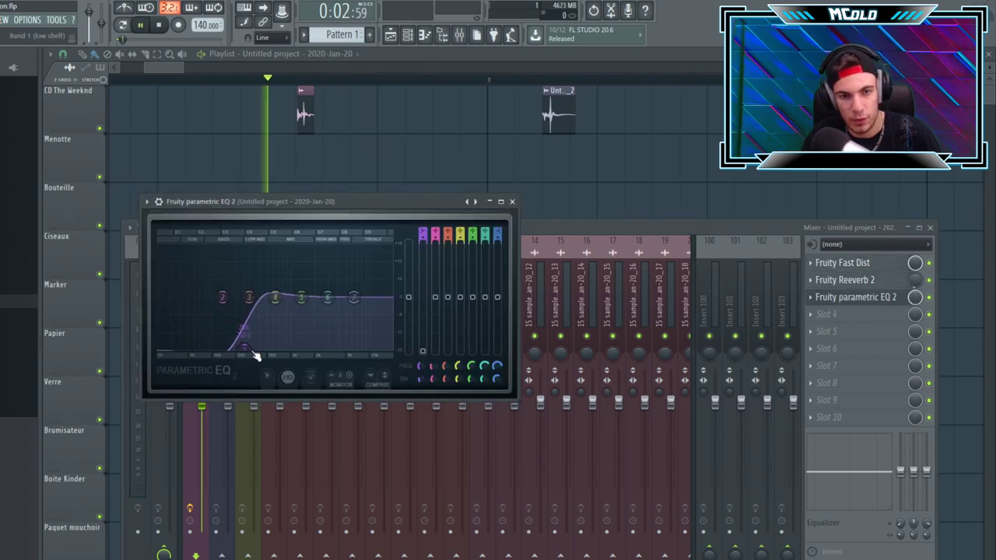
drag(244, 348, 252, 348)
drag(222, 297, 224, 309)
key(space)
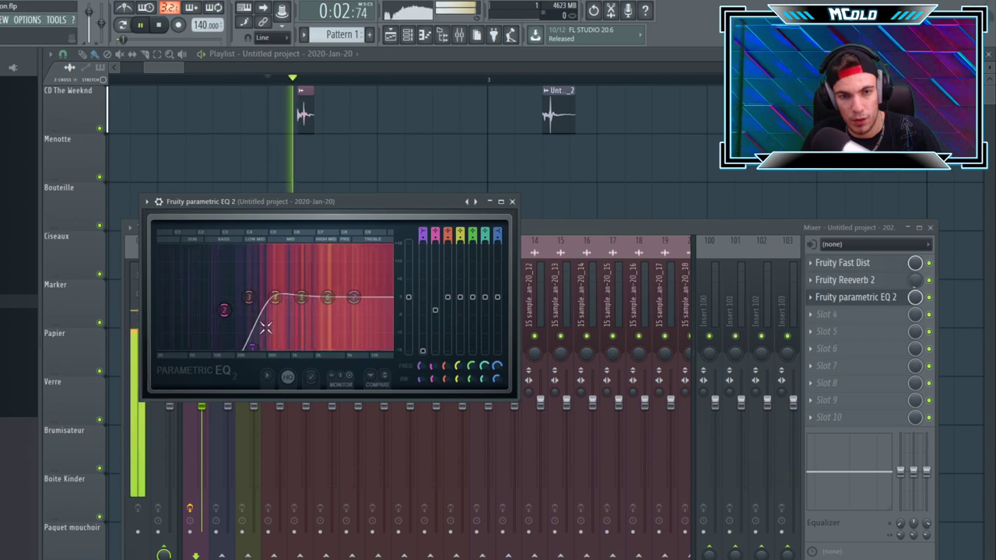
key(space)
- Boost EQ band 6 and shift it down to the low mids, and fine-tune the band 1 low cut while auditioning
drag(327, 298, 332, 286)
key(space)
drag(252, 349, 243, 348)
key(space)
drag(332, 286, 271, 291)
key(space)
key(space)
key(space)
drag(249, 353, 237, 342)
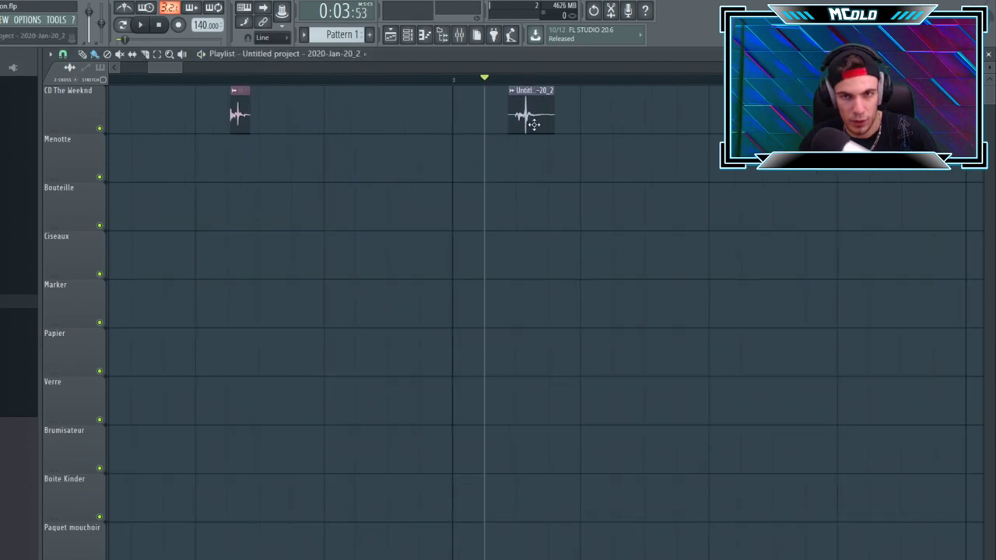
- Move the second CD The Weeknd clip onto the Menotte track beneath the first clip and play both layered together
drag(533, 125, 237, 148)
scroll(212, 166, up, 3)
click(257, 80)
key(space)
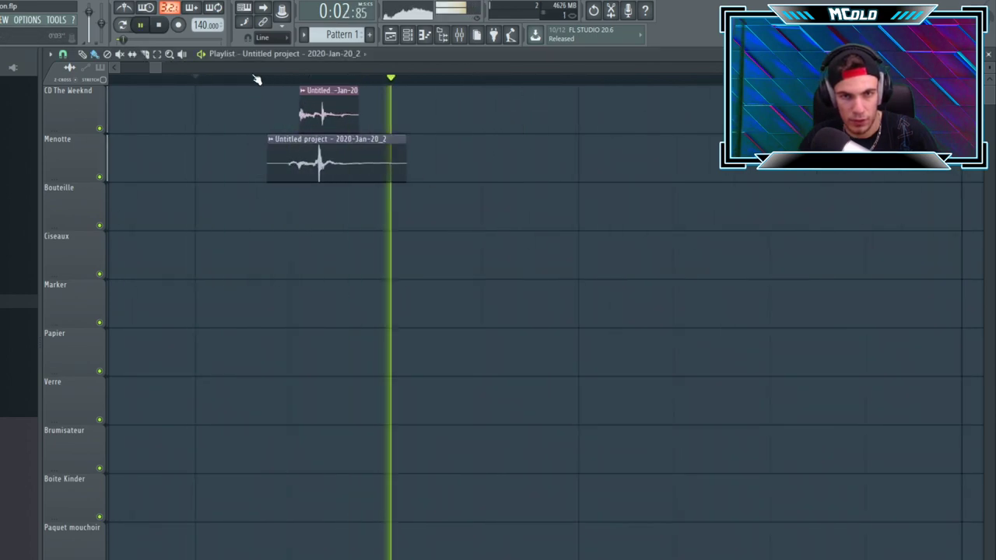
scroll(257, 80, down, 2)
click(252, 83)
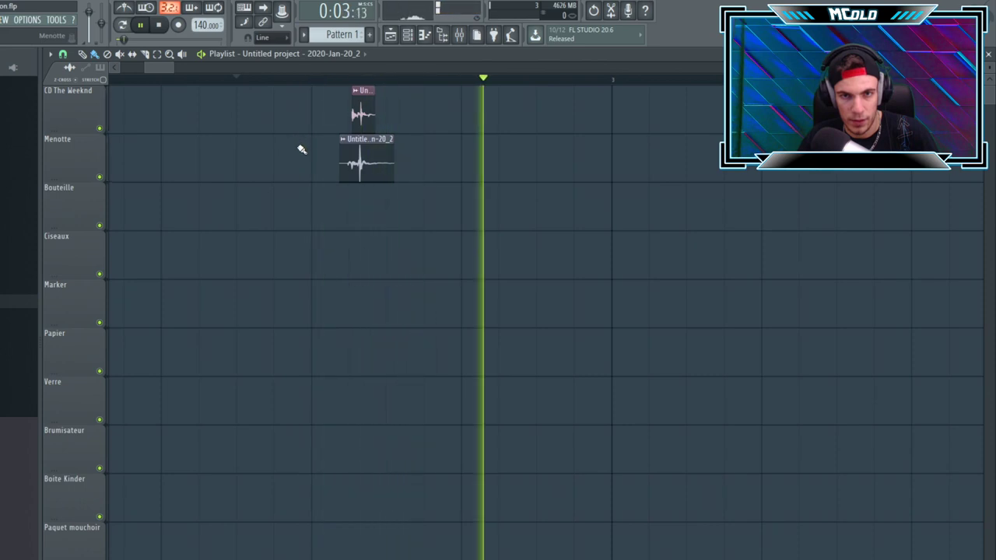
key(space)
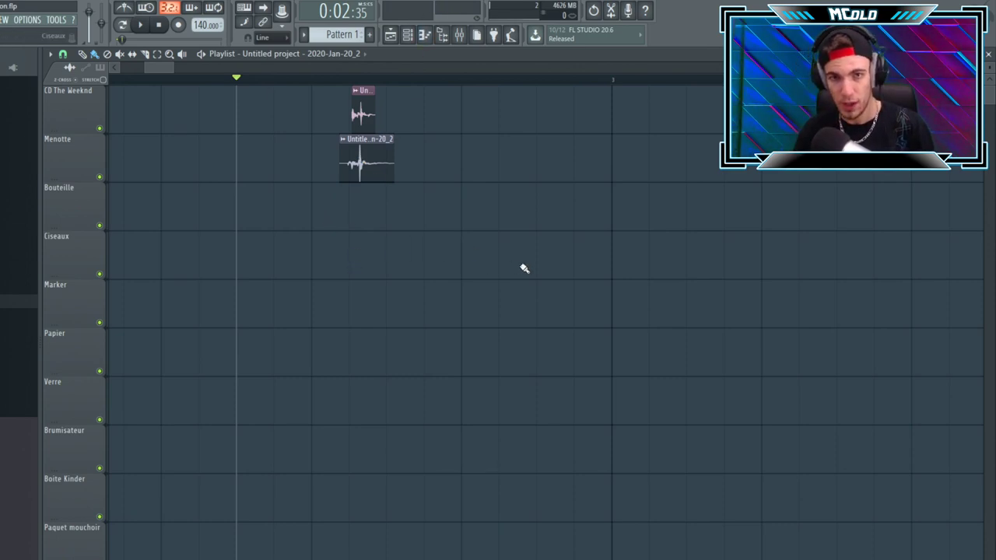
- Add Fruity Parametric EQ 2 to the first slot of mixer insert 3, the first Menotte sample's channel
scroll(524, 269, down, 2)
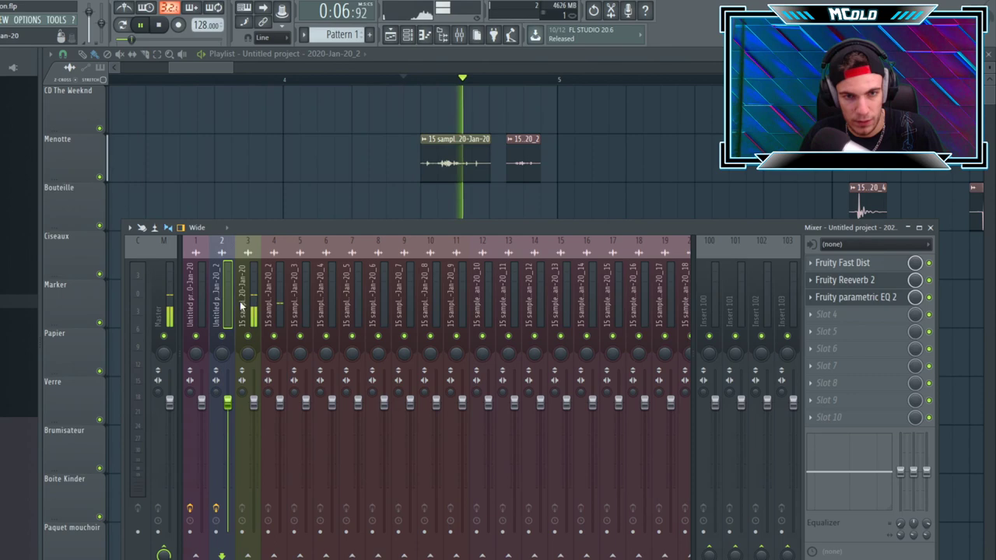
click(241, 306)
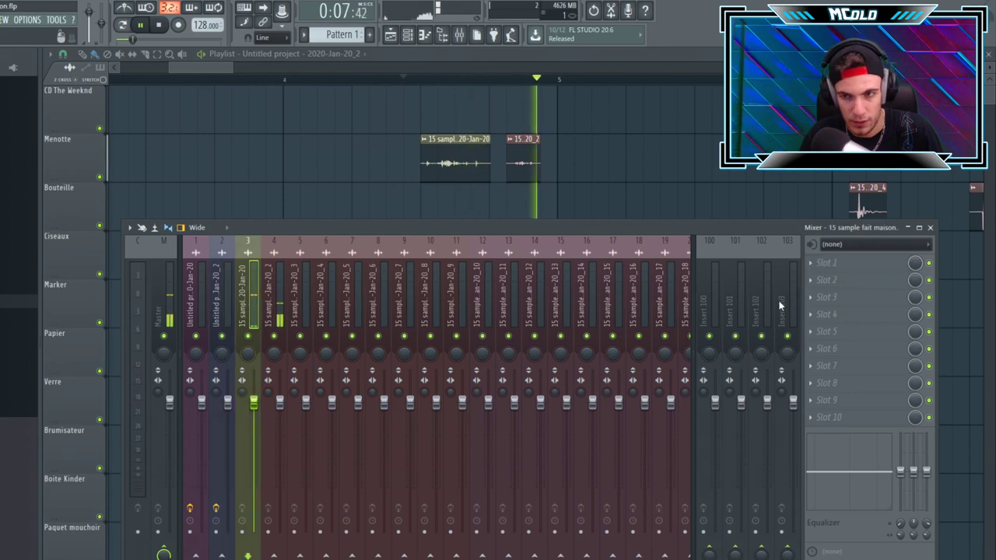
key(space)
click(811, 263)
mouse_move(825, 278)
click(655, 515)
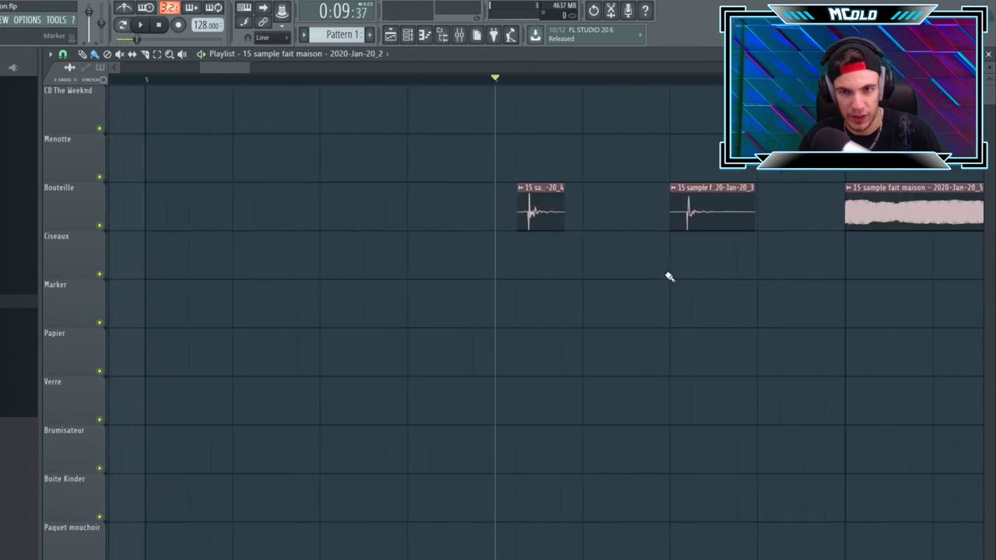
- Audition the first Bouteille sample from bar 6 with Fruity Fast Dist on its mixer insert, moving the plugin window aside
key(space)
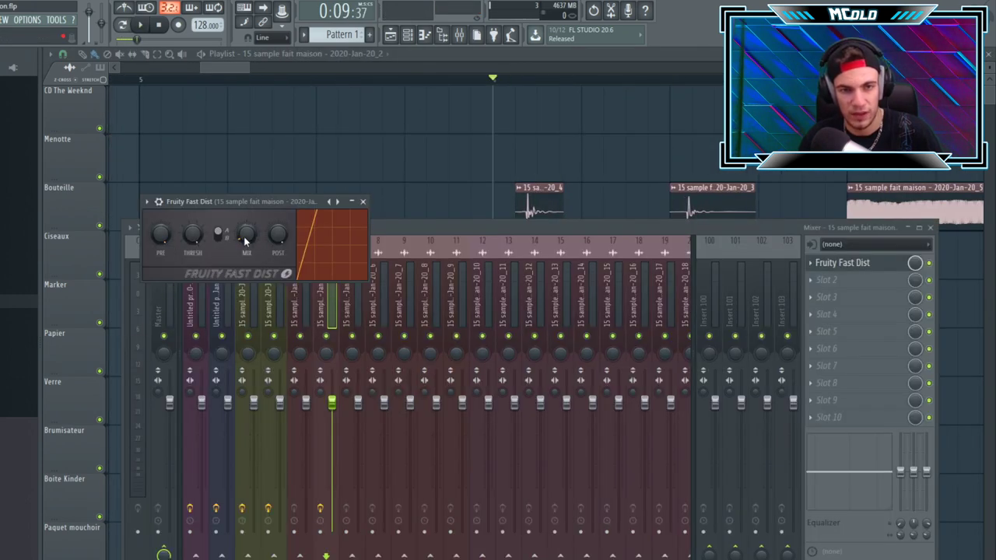
mouse_move(275, 200)
mouse_down()
mouse_move(272, 220)
mouse_move(339, 253)
mouse_up()
key(space)
key(space)
key(space)
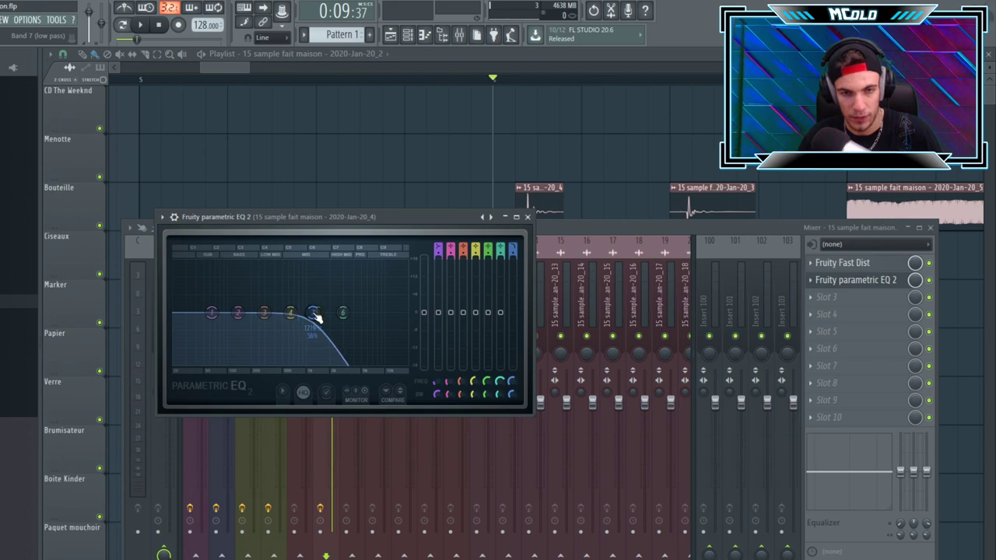
- Raise the low-pass cutoff of band 7 in Parametric EQ 2 on the first Bouteille sample while auditioning it
key(space)
drag(298, 312, 342, 314)
key(space)
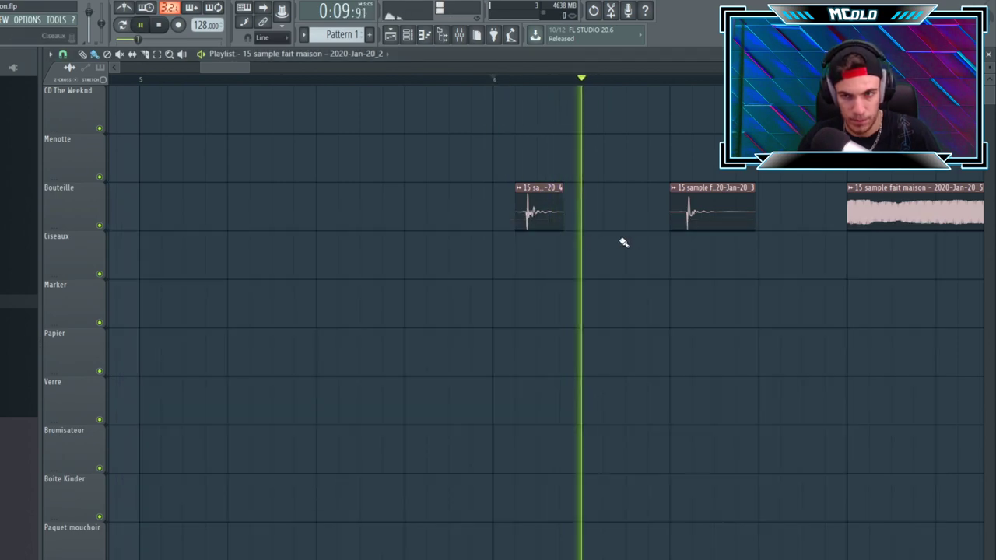
key(space)
- Move the second Bouteille clip onto the Ciseaux track directly beneath the first clip and play both layered
drag(689, 207, 537, 245)
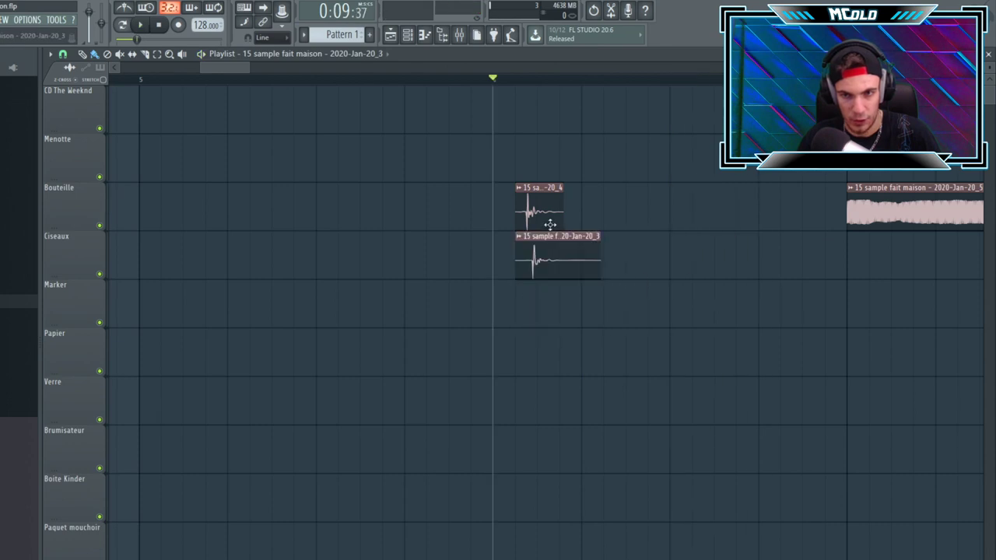
ctrl+scroll(538, 246, up, 2)
key(space)
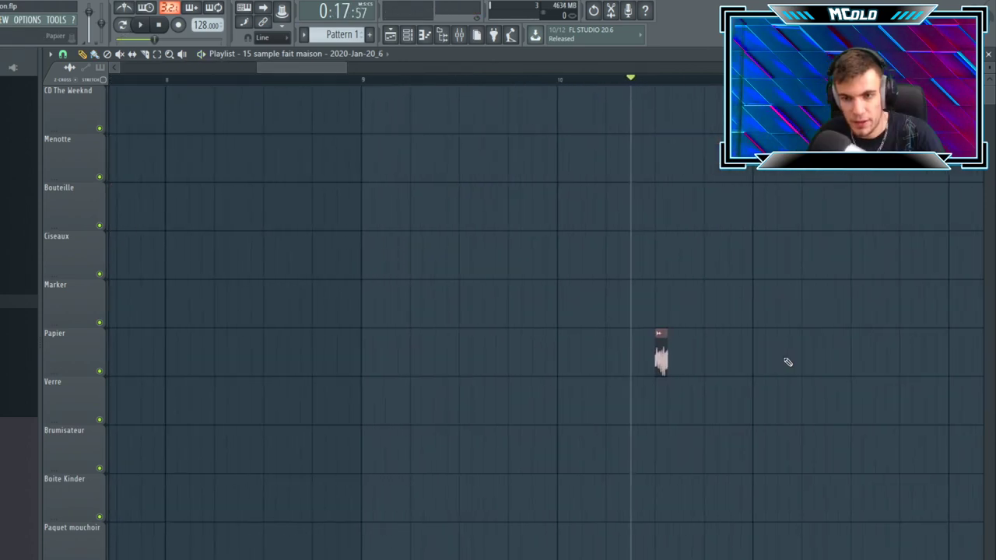
- Move the playback start ahead of the Papier clip and audition the sample
ctrl+scroll(778, 362, up, 4)
scroll(317, 67, down, 2)
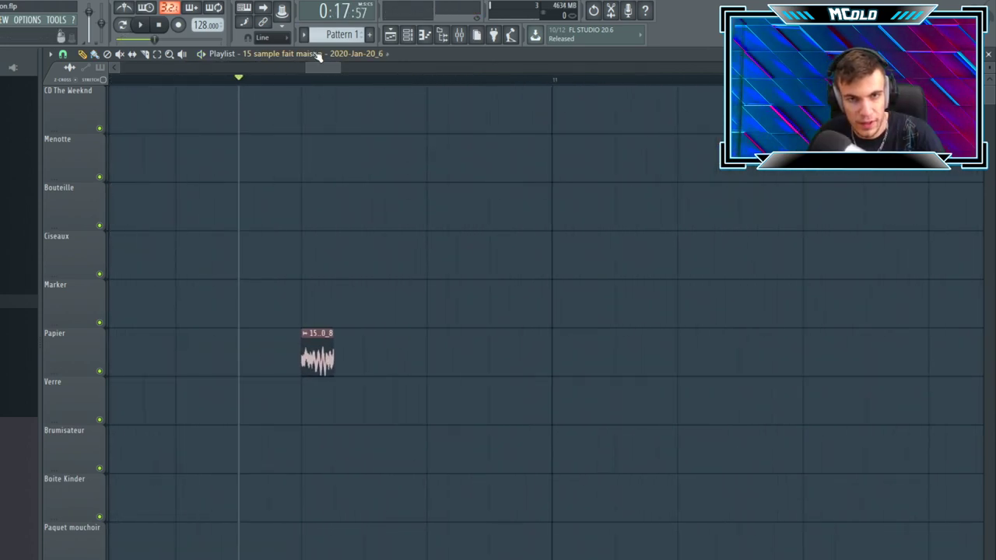
drag(264, 80, 196, 84)
key(space)
key(space)
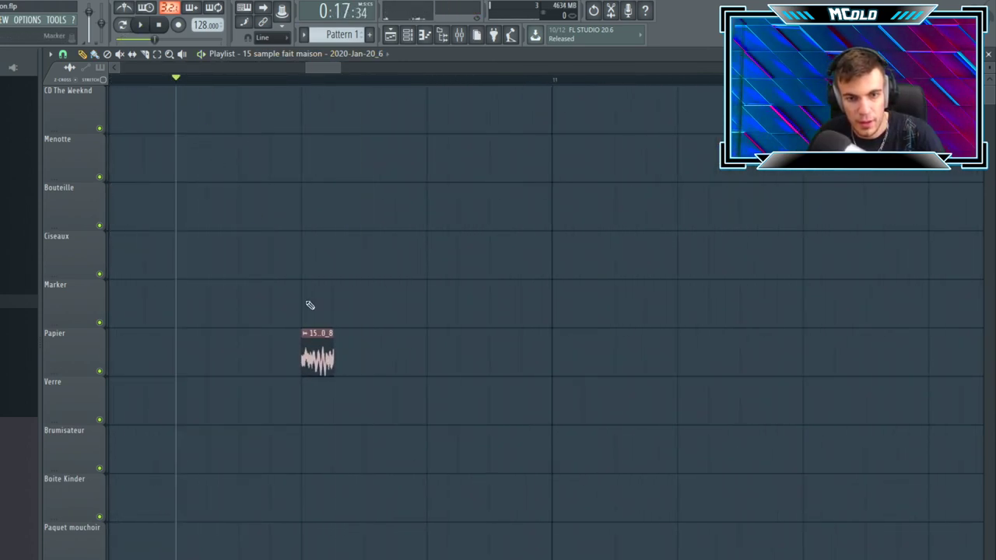
- Open the Papier sample's mixer insert 10 and lower its fader while auditioning
double_click(314, 354)
key(Escape)
key(F9)
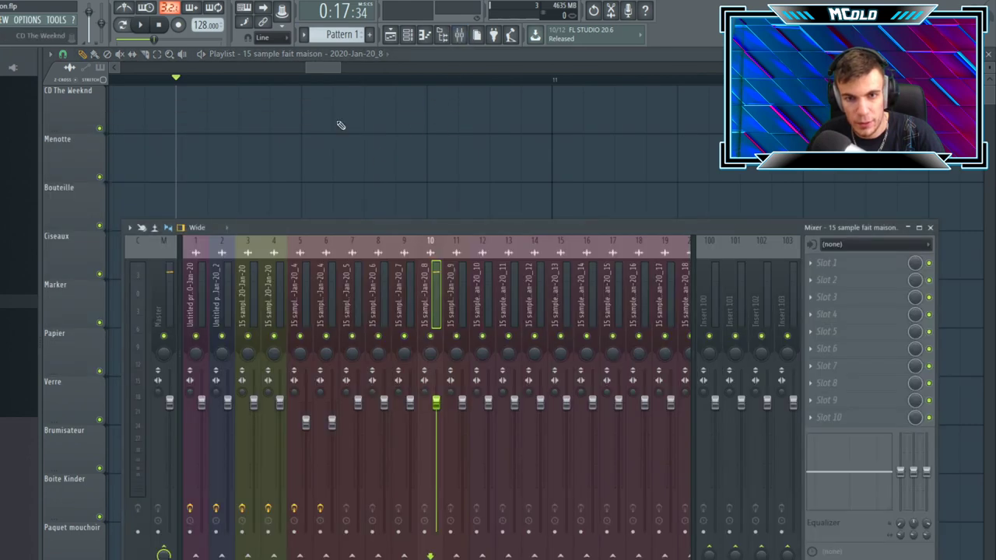
key(space)
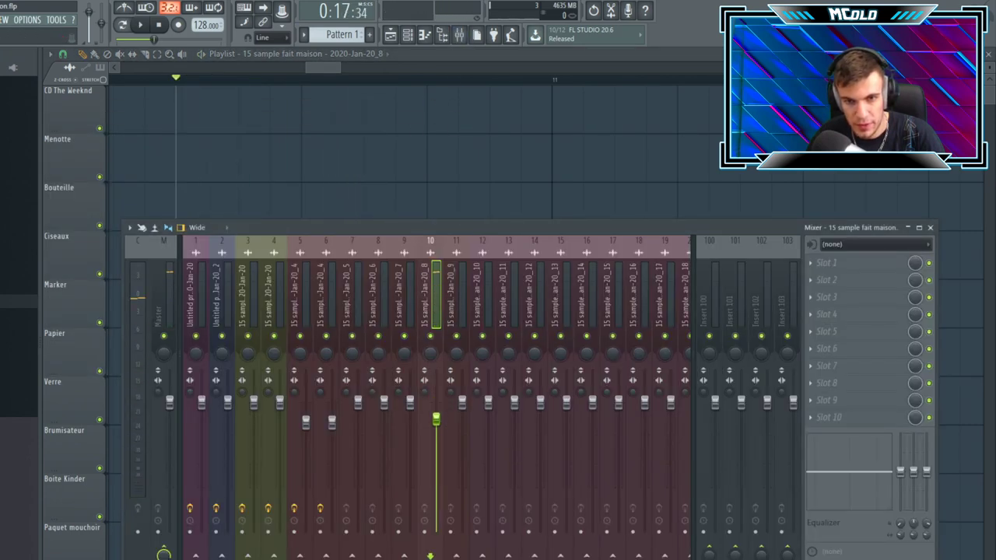
- Add Fruity Parametric EQ 2 to insert 10, cut the lows with band 1, and pull down band 2 while auditioning
click(853, 281)
click(651, 519)
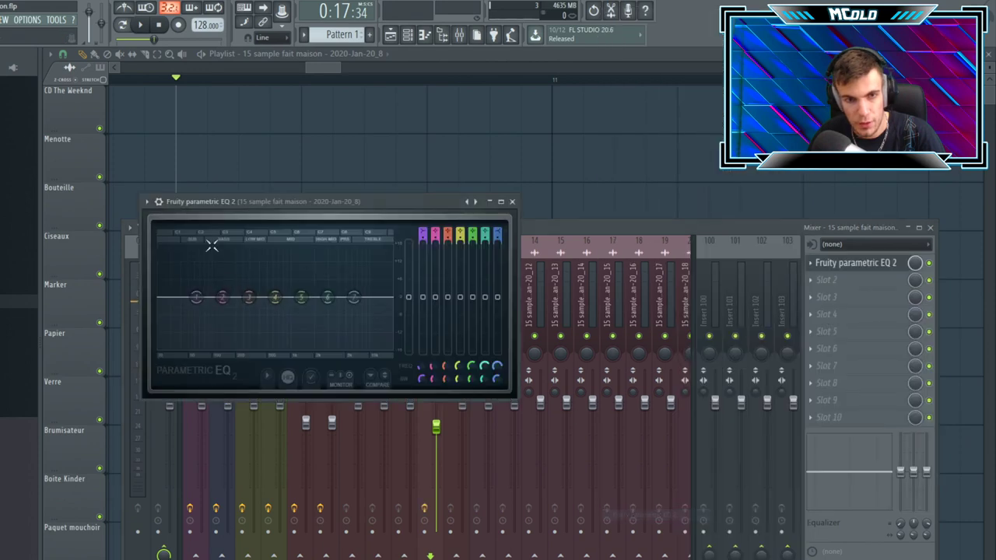
drag(196, 297, 259, 332)
key(space)
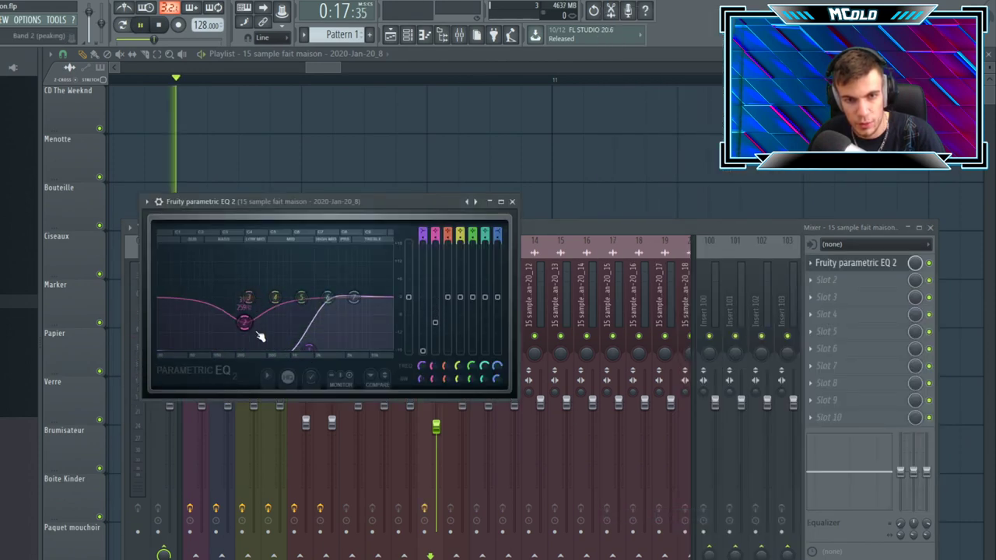
key(space)
- Add Fruity Reeverb 2 to the second slot of insert 10, increase its room size and lower its wet level while auditioning
click(313, 99)
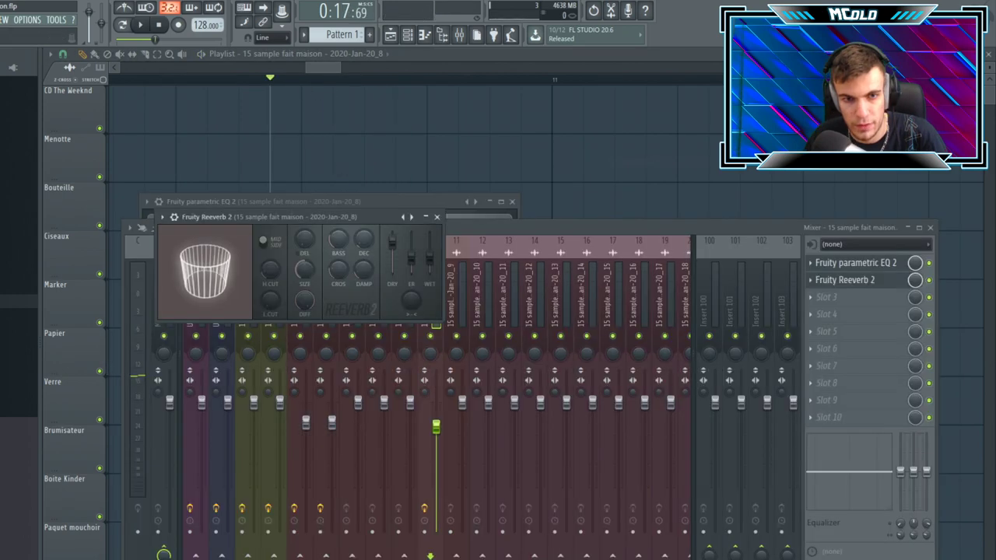
key(space)
key(space)
key(space)
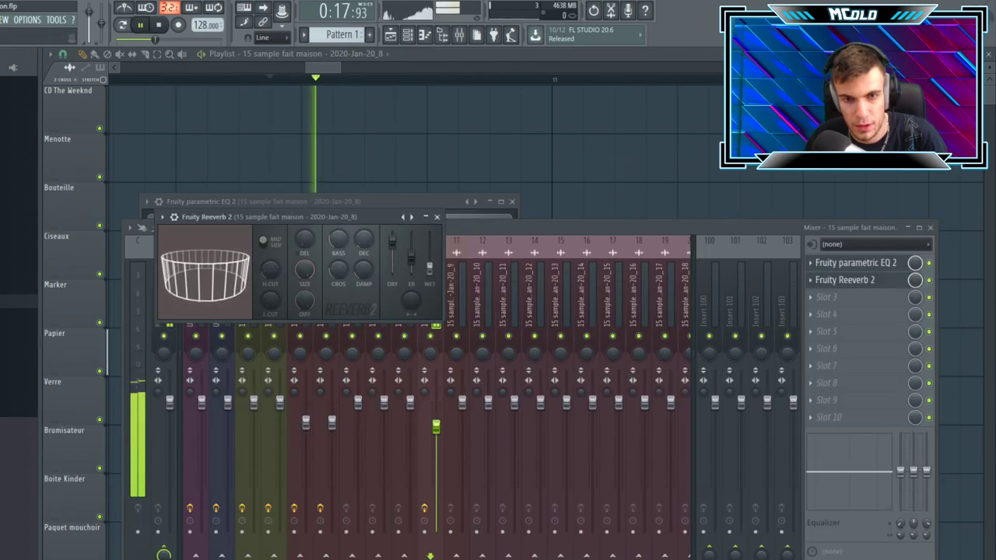
key(space)
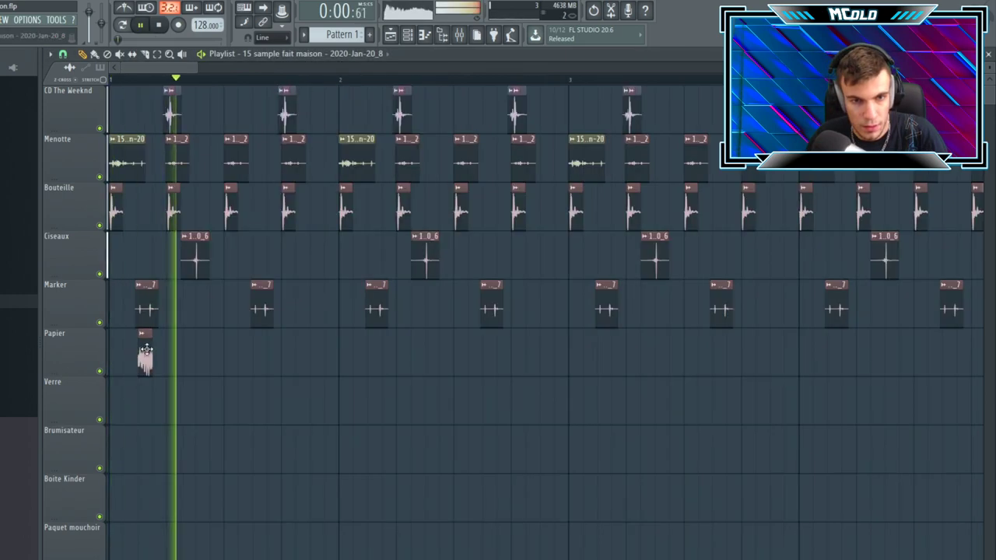
- Place copies of the Papier clip on each offbeat from bar 1 into bar 2 while playing the beat
key(space)
key(space)
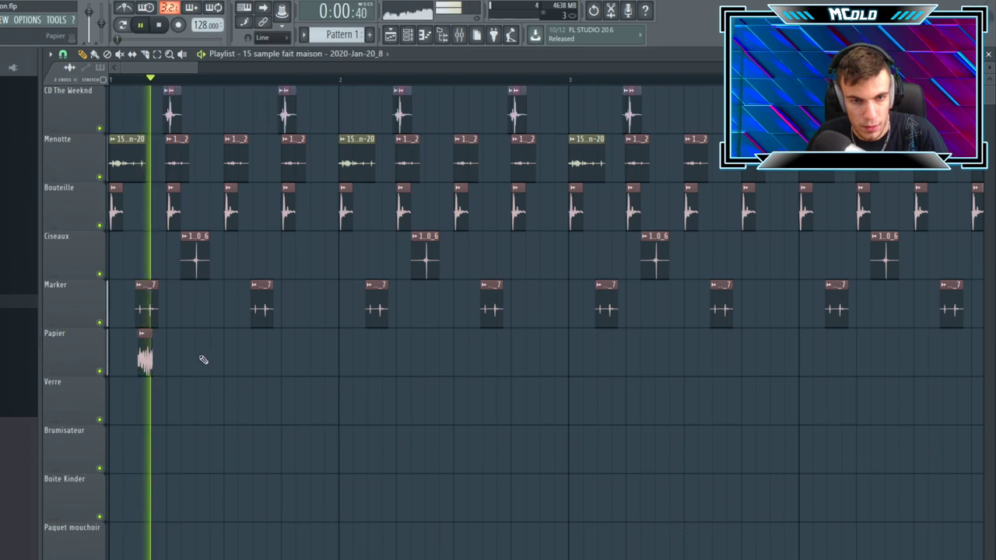
click(202, 358)
click(260, 358)
key(space)
key(space)
click(316, 366)
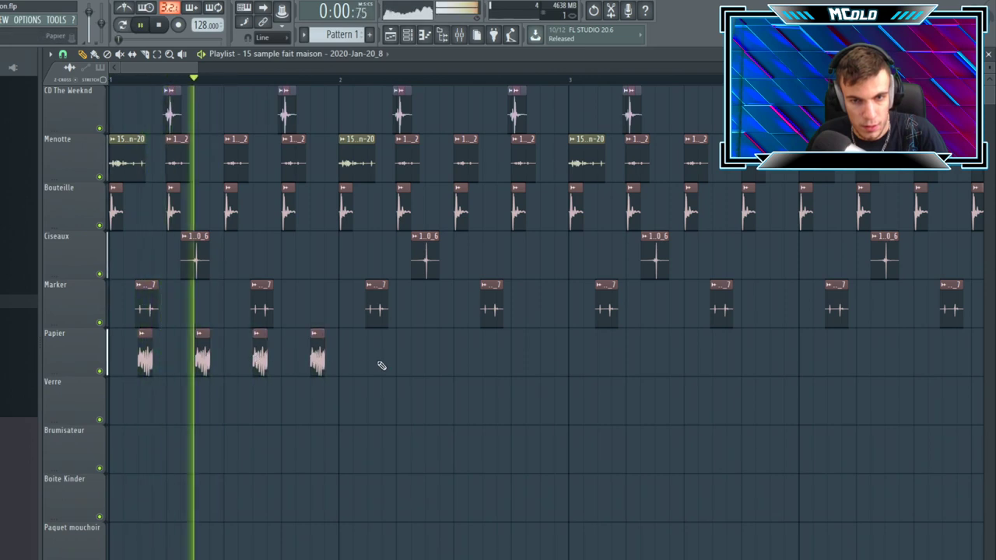
click(379, 365)
- Add shortened Papier clips between the offbeat clips in bar 1 to complete the rhythm
mouse_move(532, 364)
mouse_down()
mouse_move(580, 363)
mouse_move(537, 360)
mouse_up()
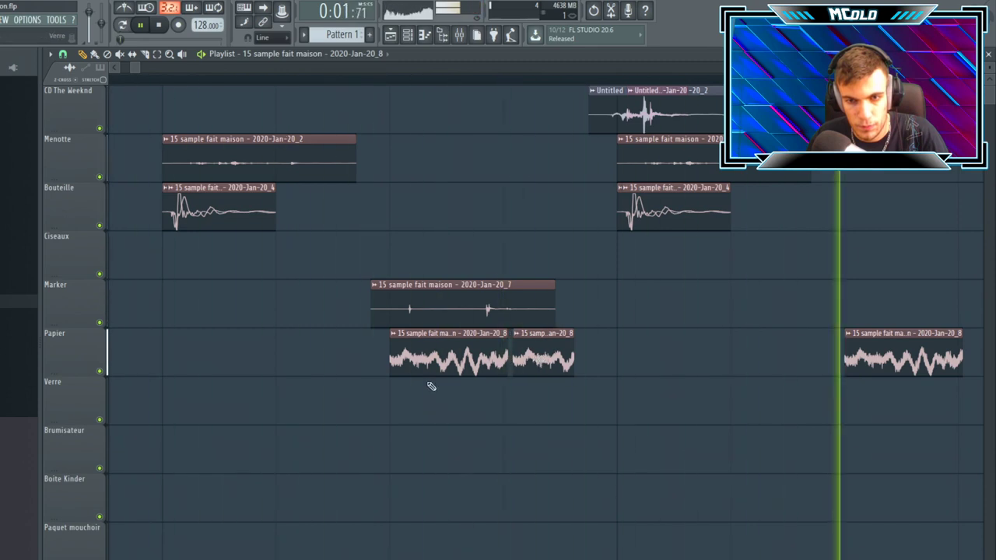
scroll(366, 358, down, 4)
click(439, 361)
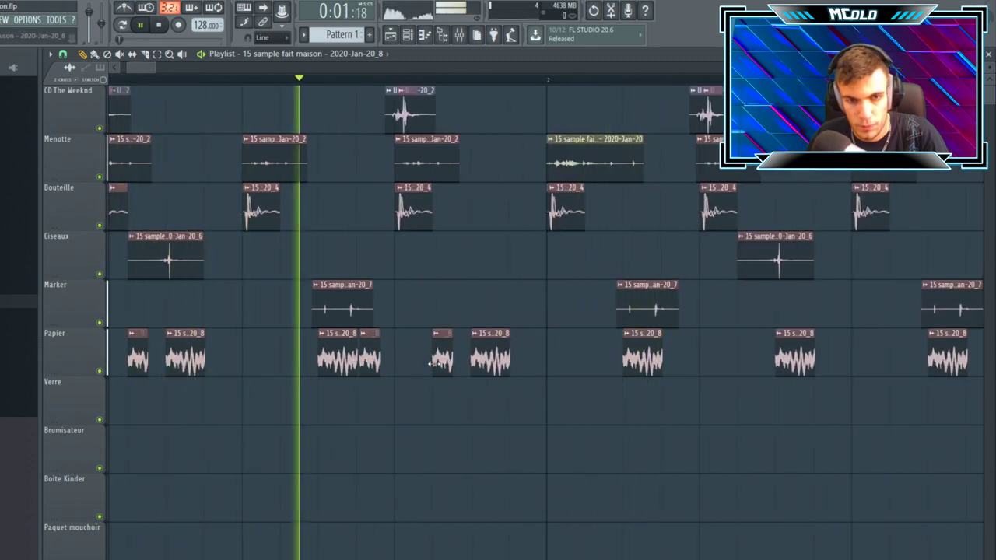
drag(292, 360, 110, 358)
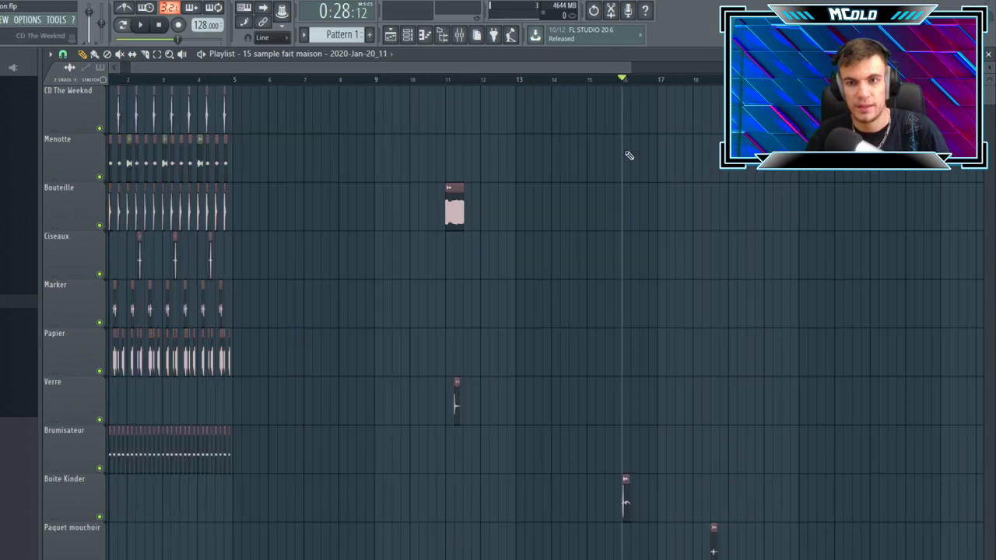
- Add Fruity Parametric EQ 2 to the Boite Kinder sample's mixer insert 13, cut the lows with band 1, and audition it
scroll(648, 358, up, 4)
key(F9)
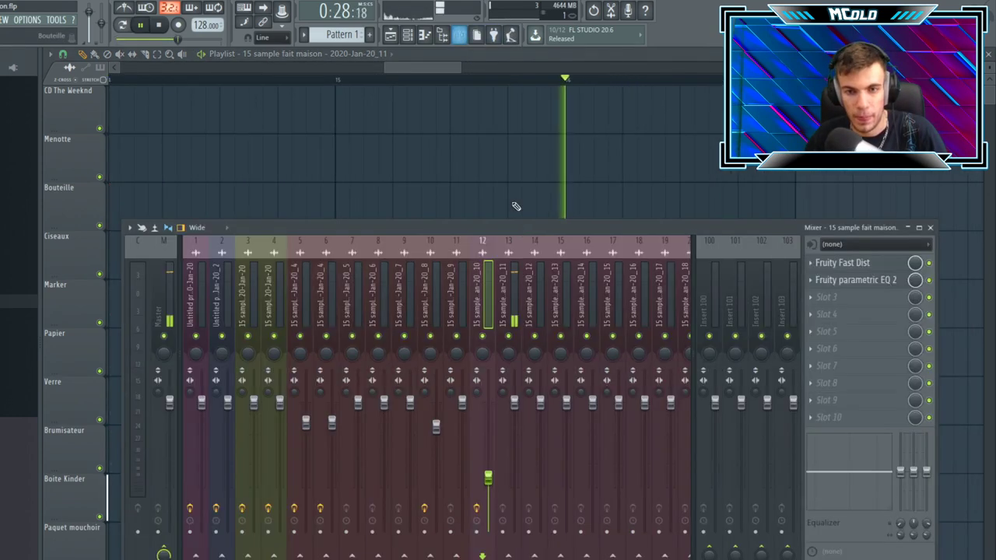
click(829, 273)
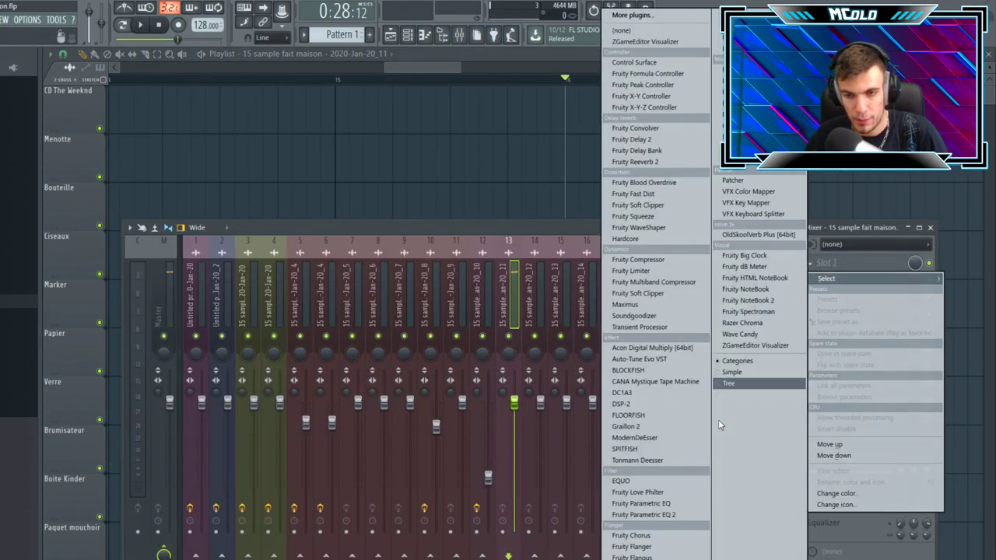
click(692, 517)
drag(162, 265, 253, 320)
key(space)
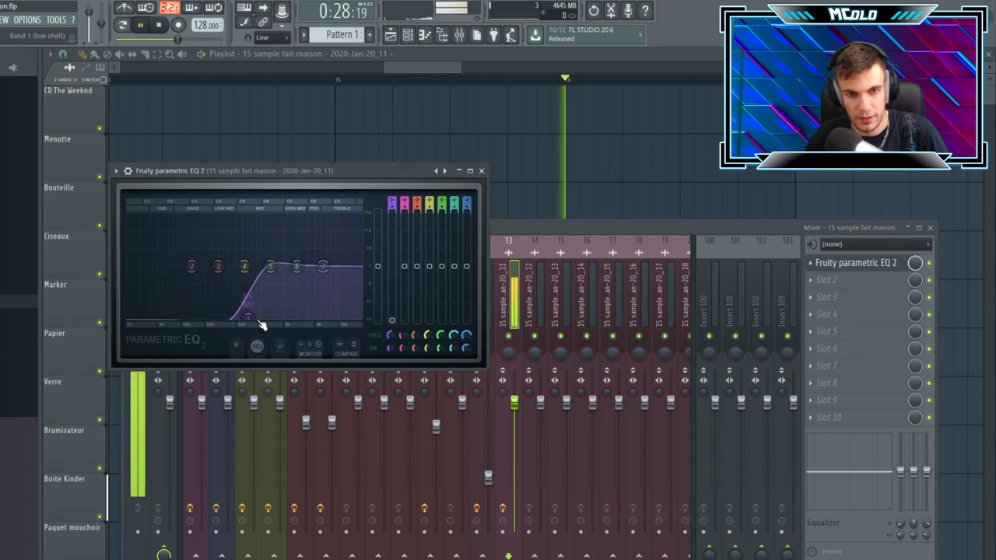
- Pull down EQ band 2, ease the band 1 low cut, shift band 7 lower, and close the EQ, deleting the stray Menotte clip
key(space)
drag(190, 268, 202, 302)
key(space)
drag(255, 321, 240, 320)
drag(324, 267, 302, 262)
click(481, 170)
click(480, 170)
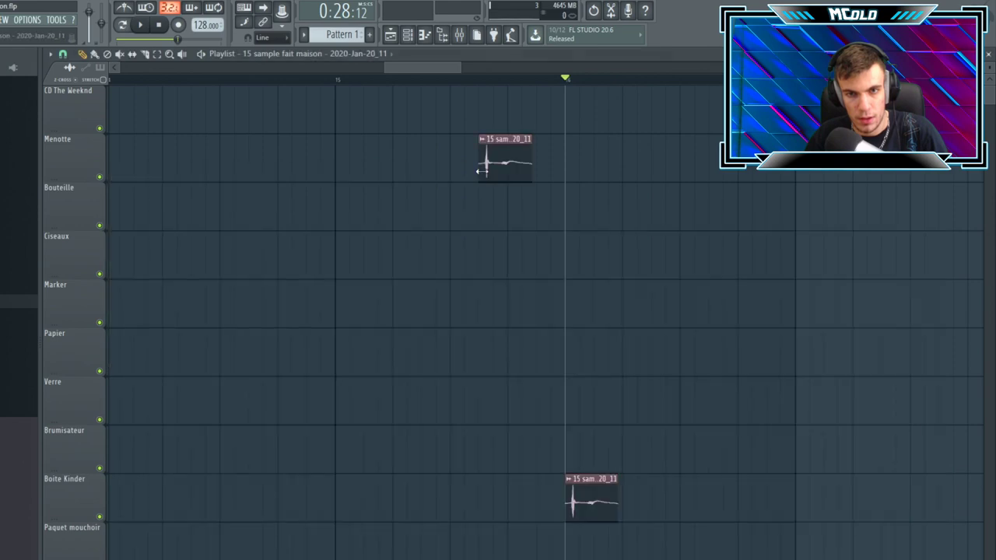
right_click(483, 169)
- Trim the end of the Boite Kinder clip, shift it slightly past the start of bar 16, and audition it
scroll(611, 498, up, 3)
key(space)
scroll(622, 499, up, 2)
drag(688, 515, 456, 518)
drag(465, 518, 562, 516)
key(space)
scroll(576, 518, down, 2)
scroll(552, 500, down, 1)
key(space)
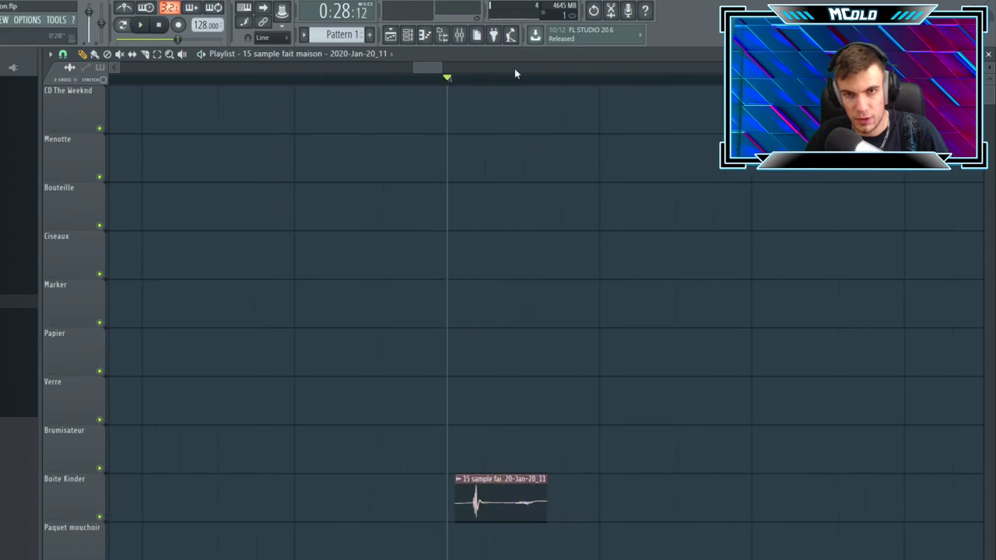
- Add Fruity Reeverb 2 to the second slot of insert 13, raise its wet and early reflection levels, and play the sample
click(460, 36)
click(834, 279)
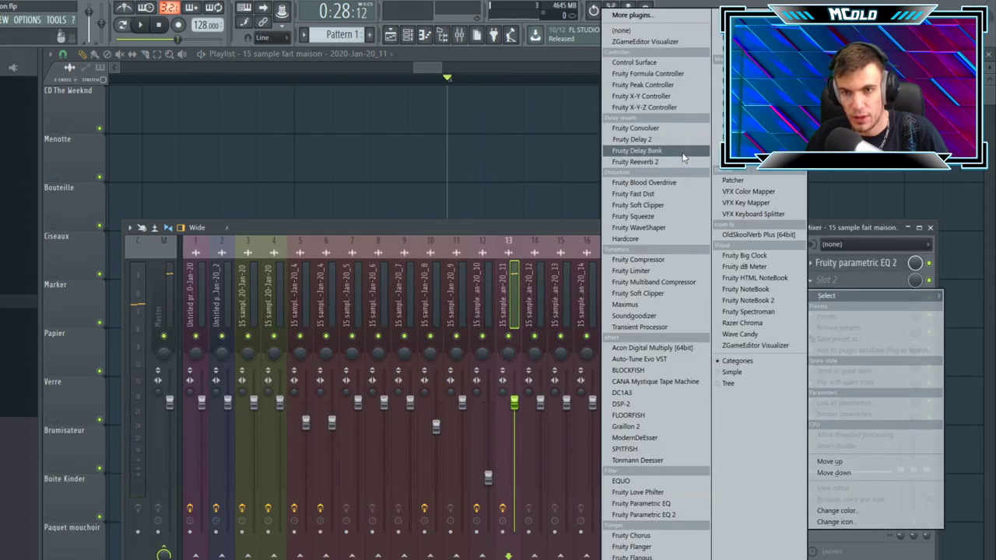
click(644, 161)
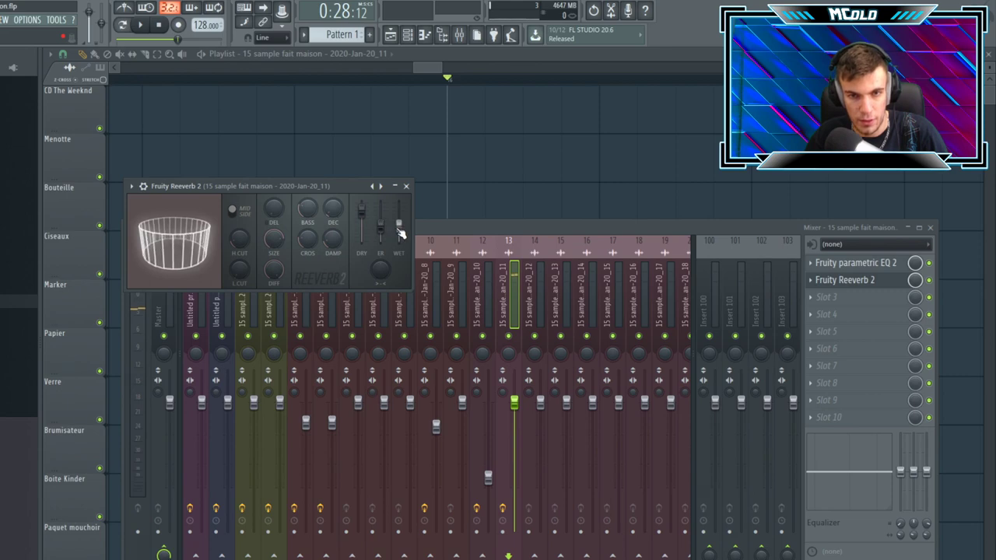
drag(393, 227, 393, 209)
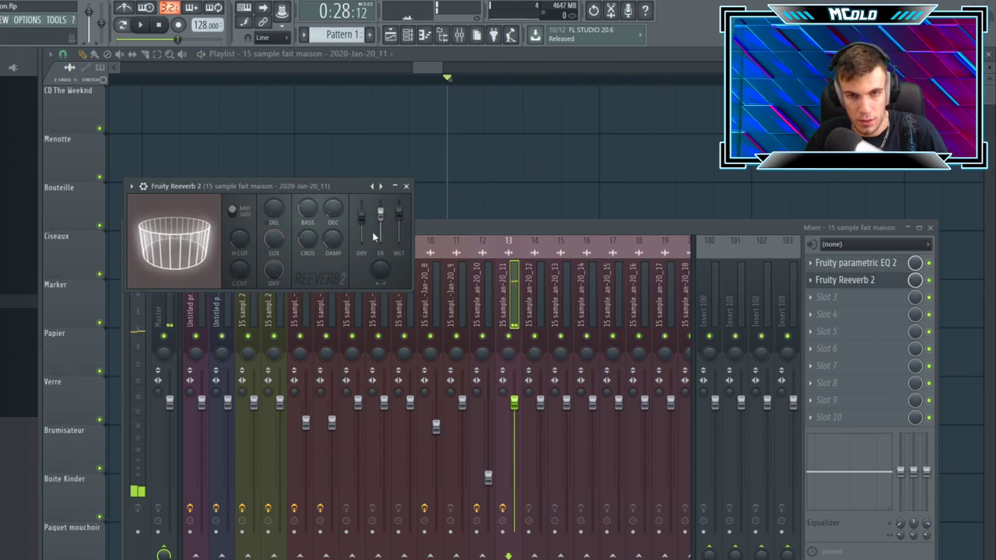
key(space)
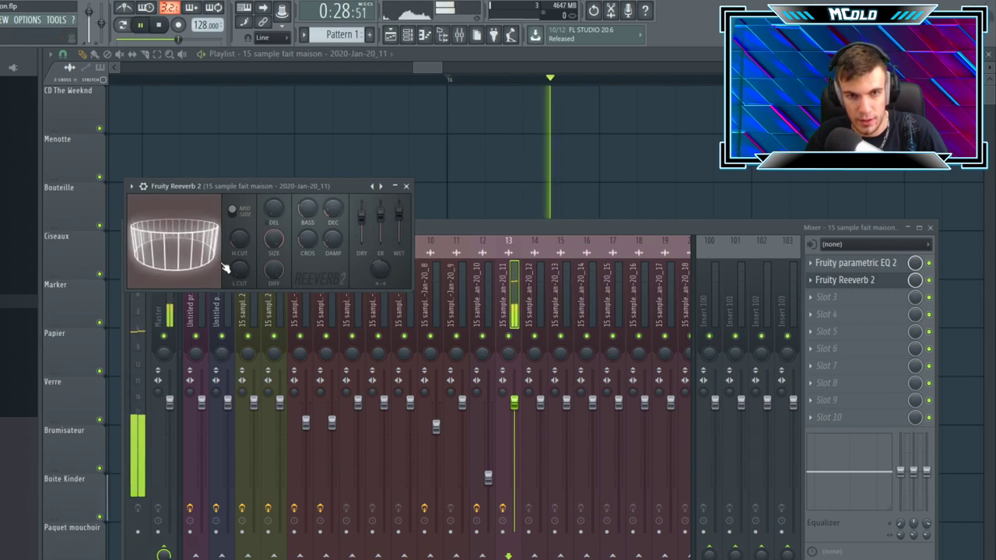
- Lower the reverb's wet level slightly and adjust its decay while auditioning, closing the plugin and the mixer
key(space)
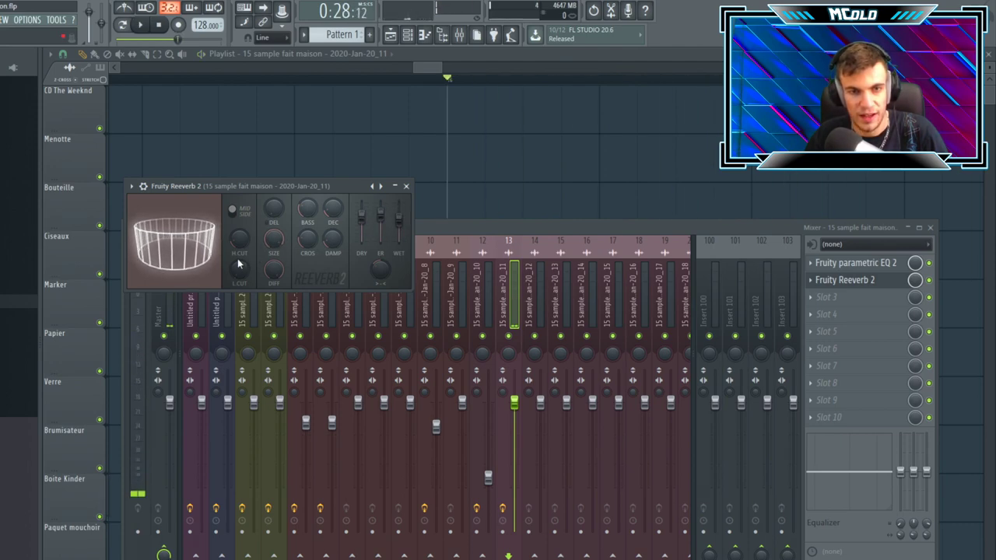
key(space)
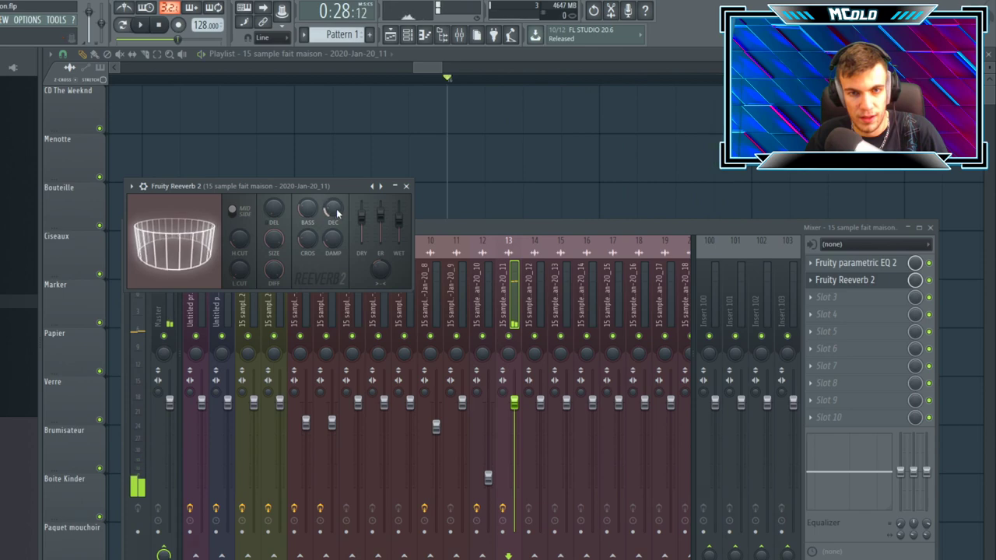
key(space)
key(space)
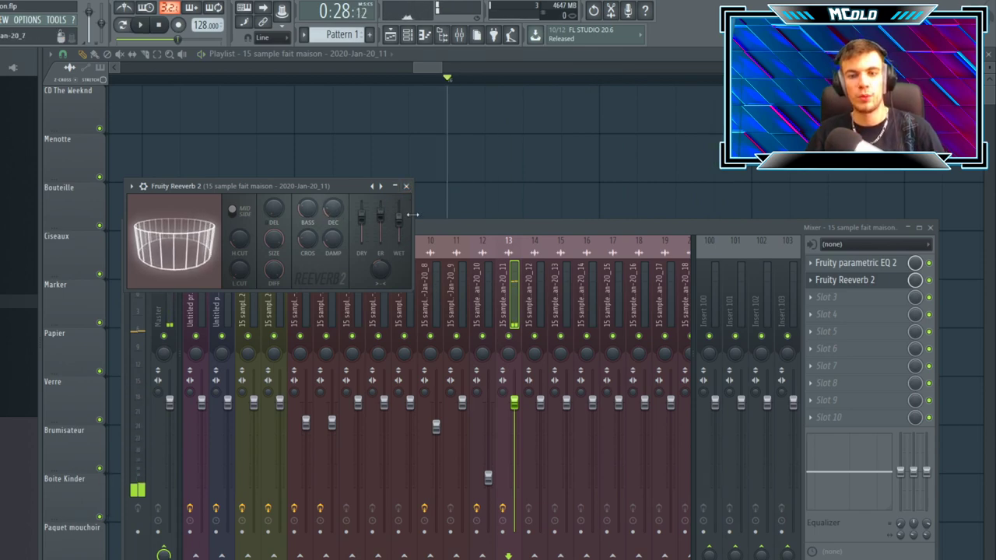
click(407, 187)
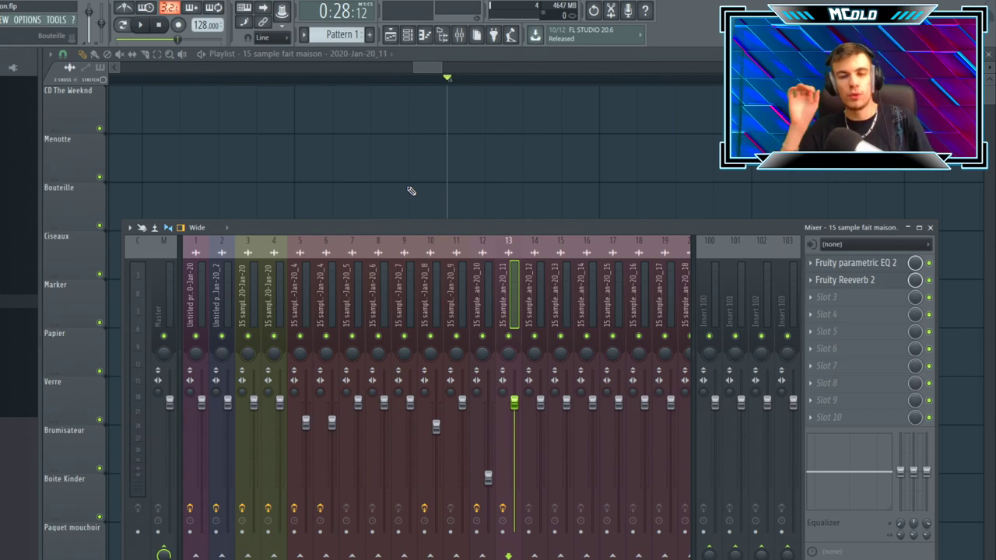
key(F9)
- Move the Boite Kinder clip into the beat so its transient lands on the start of bar 3, and play it
scroll(684, 270, down, 6)
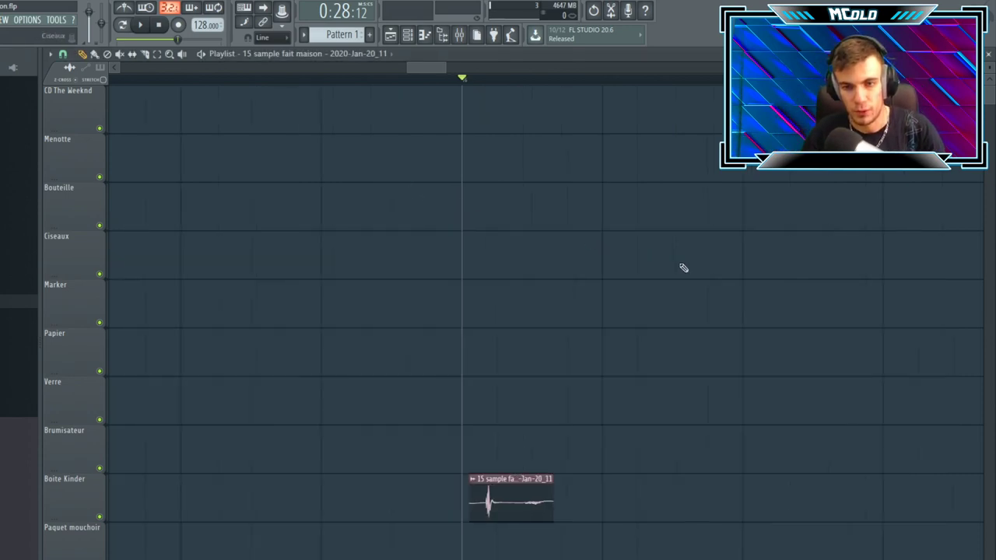
drag(658, 503, 113, 503)
scroll(235, 535, up, 6)
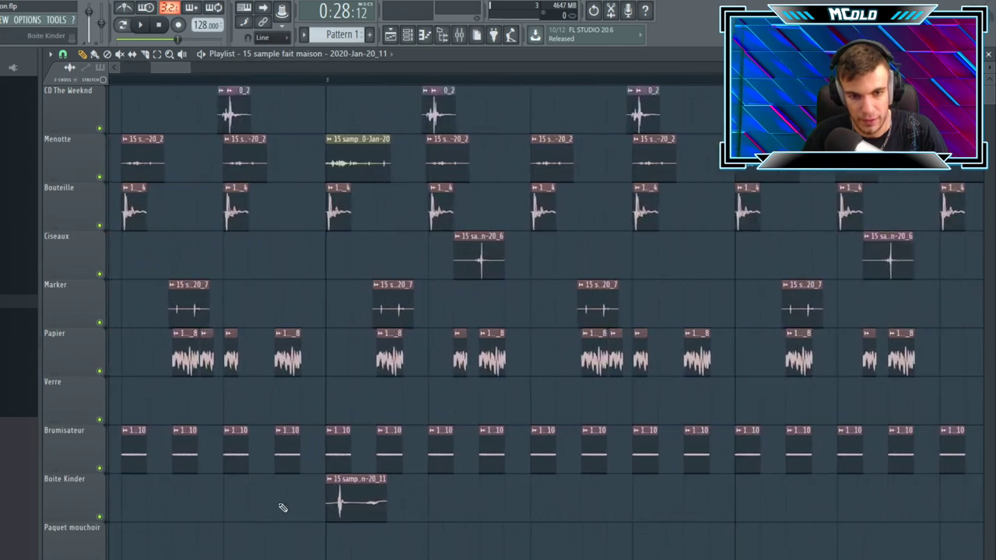
scroll(422, 526, down, 6)
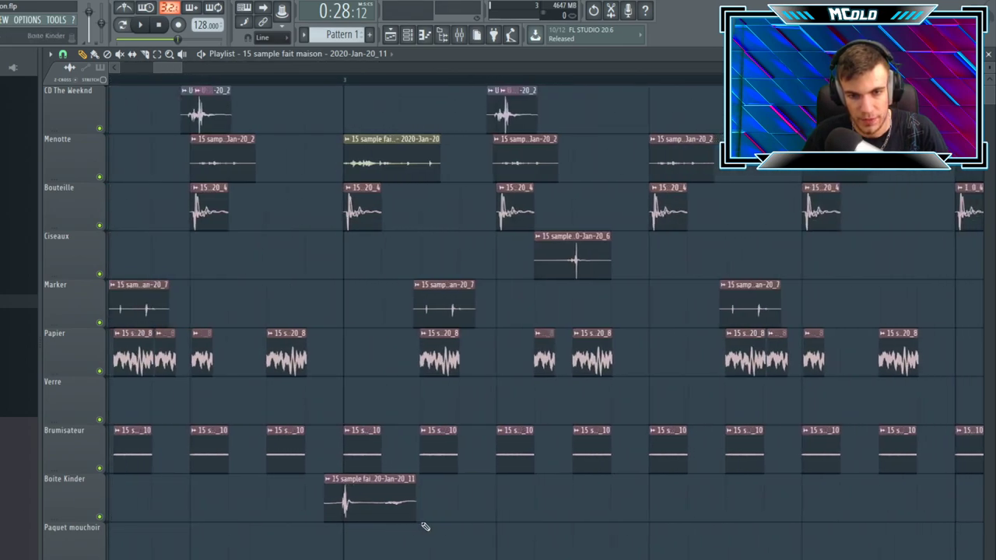
key(space)
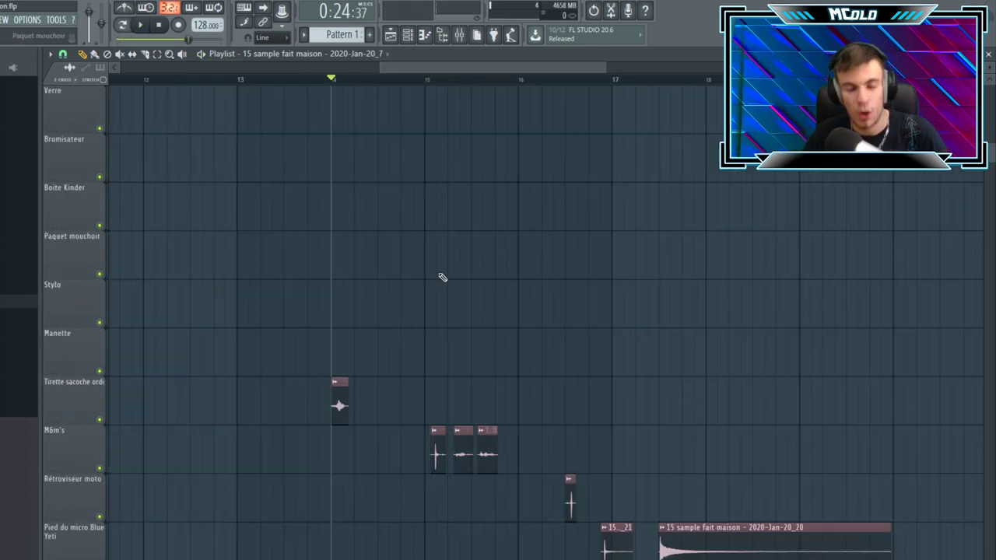
scroll(351, 237, up, 3)
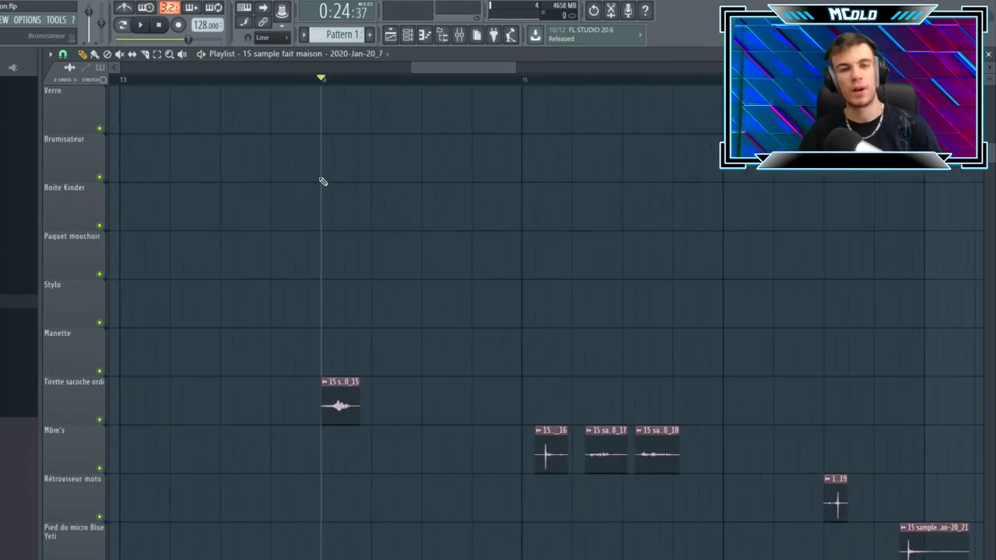
- Audition the Tirette sacoche ordi clip at the start of bar 14
key(space)
key(space)
key(space)
key(space)
- Add Fruity Reeverb 2 to the first slot of insert 17, adjust its early reflections and play the sample
click(459, 35)
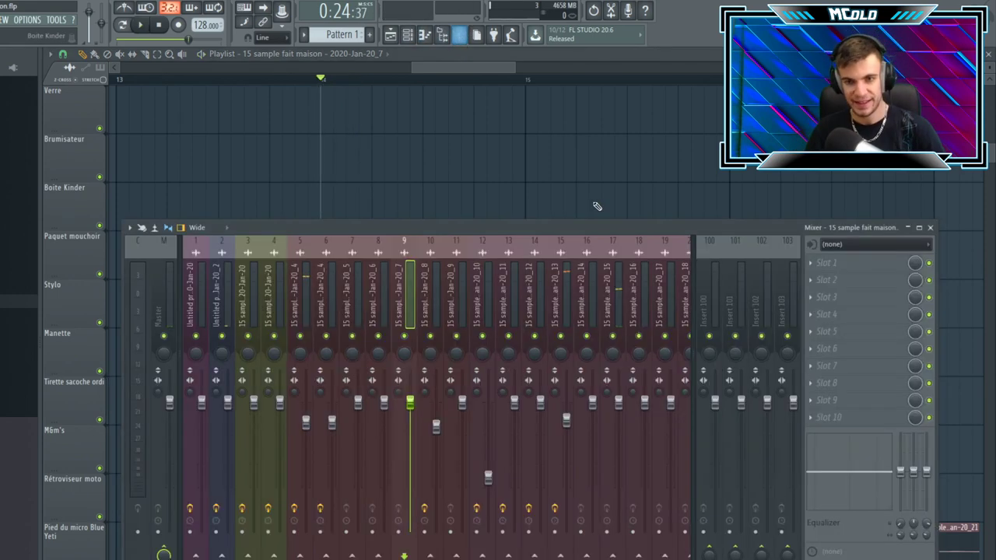
key(space)
key(space)
click(618, 299)
click(835, 267)
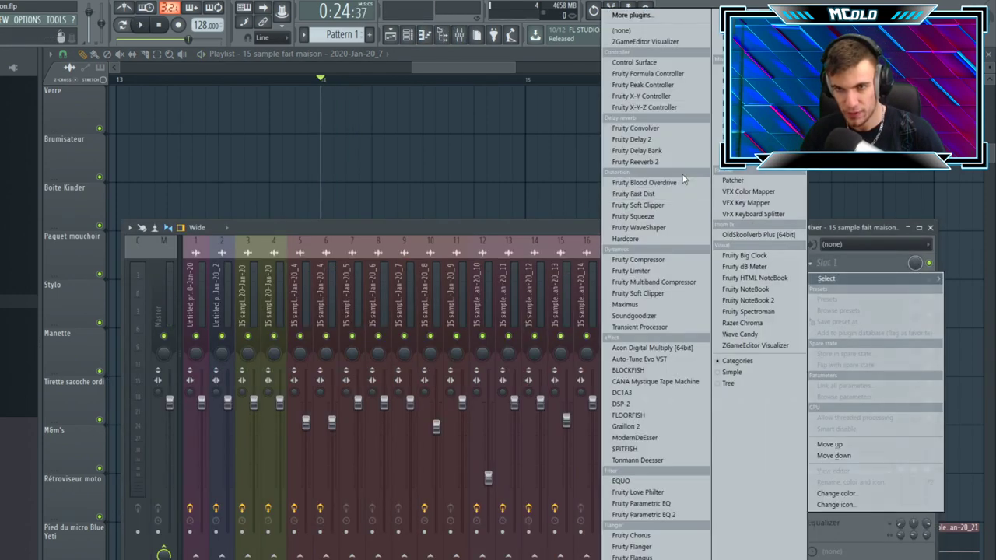
click(635, 161)
key(space)
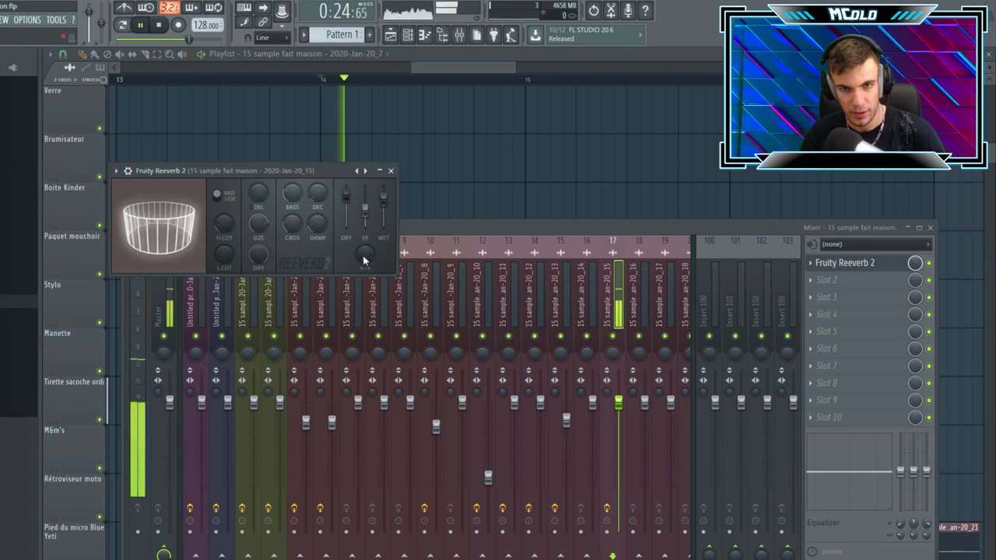
key(space)
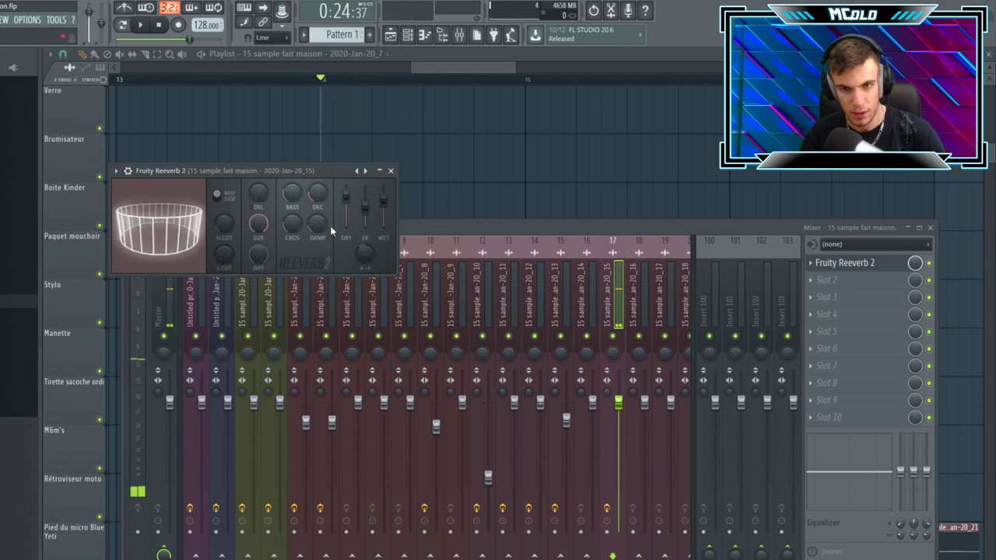
- Add Fruity Parametric EQ 2 to the second slot of insert 17, lowering band 2 and slightly raising band 6
click(845, 288)
click(681, 518)
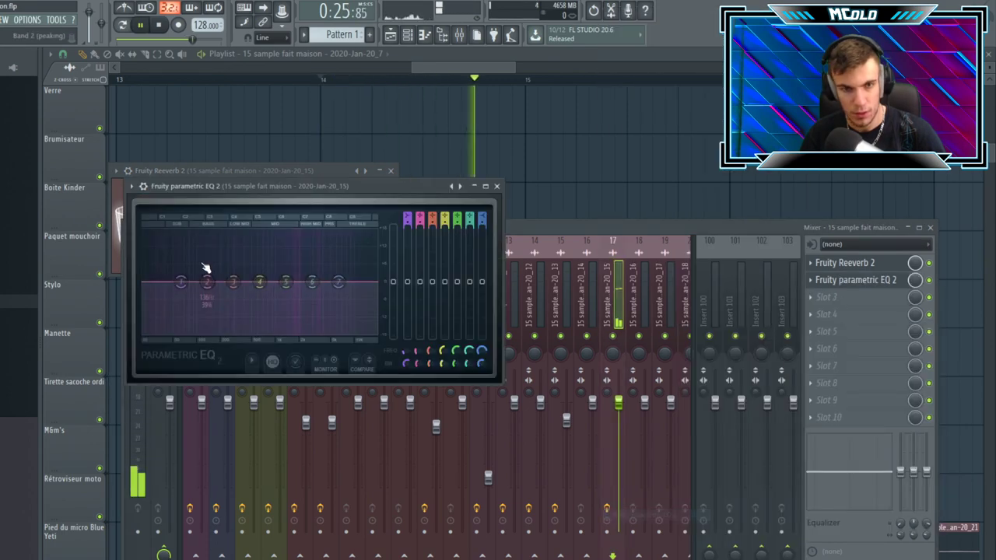
drag(204, 267, 237, 333)
drag(312, 281, 322, 262)
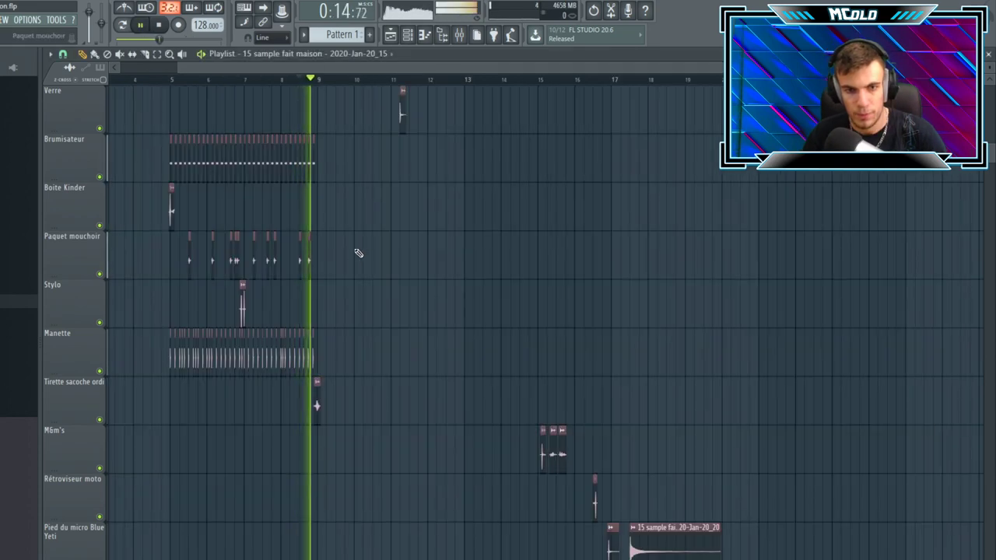
- Move the long Bouteille clip from bar 11 to about a quarter bar before bar 14 and audition it
scroll(424, 351, down, 2)
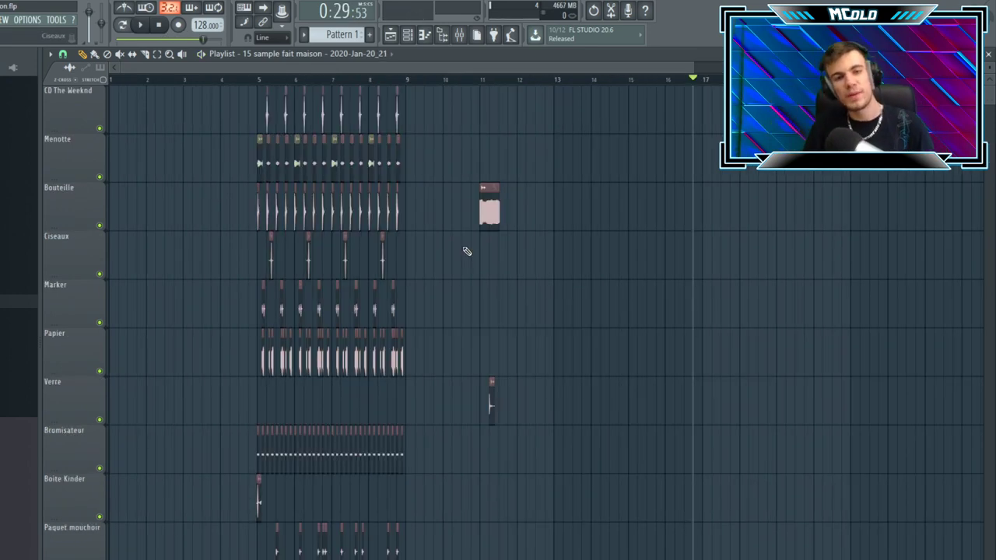
scroll(488, 208, up, 3)
drag(472, 204, 720, 199)
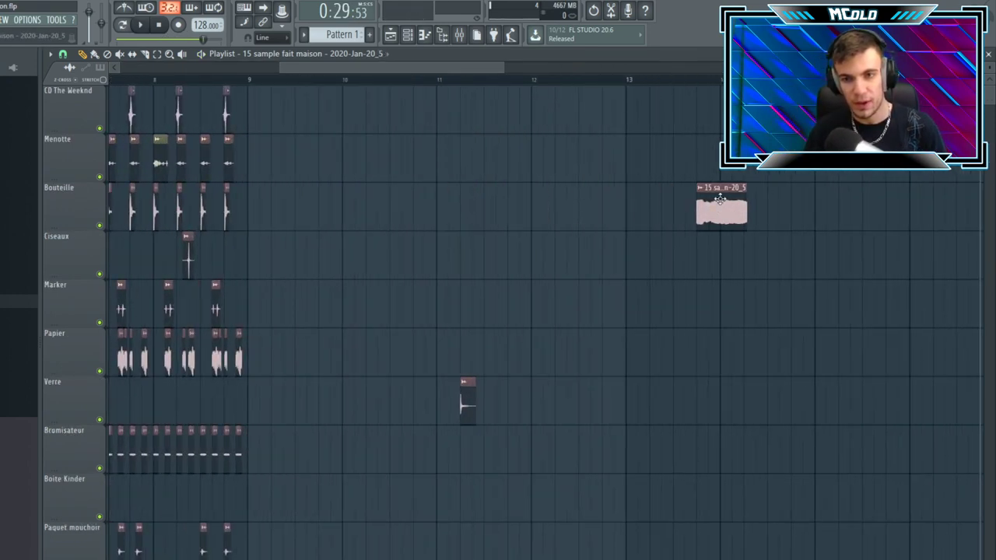
click(699, 81)
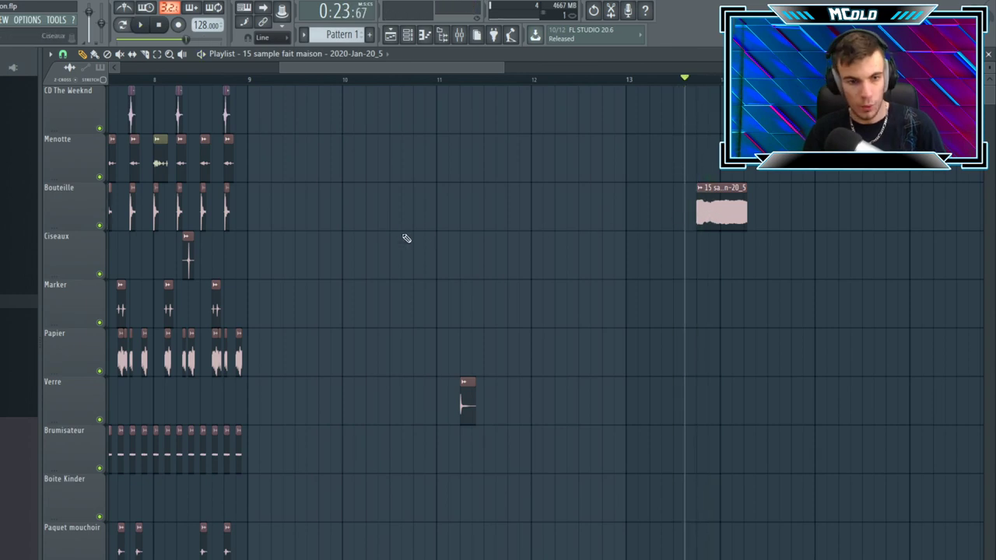
key(space)
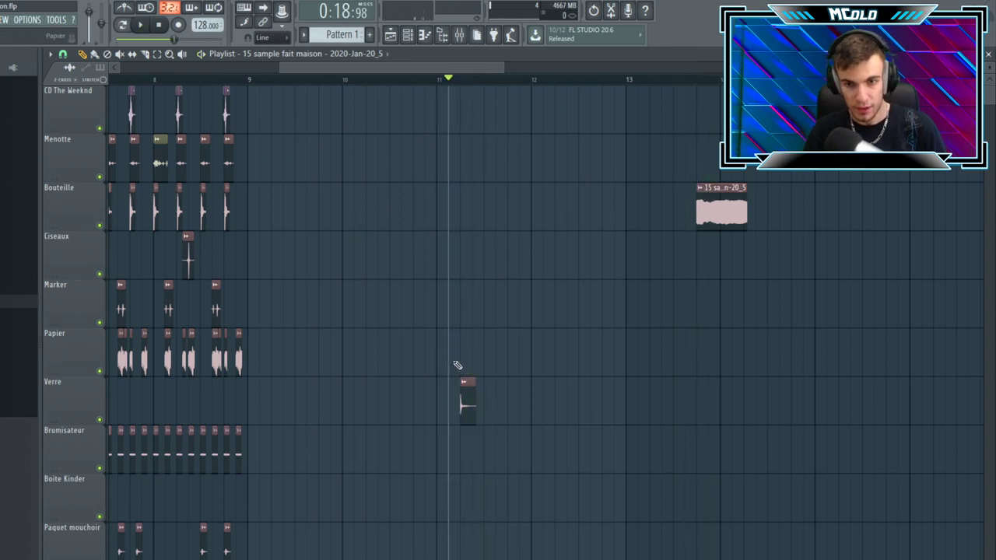
- Audition the short Pied du micro Blue Yeti clip between bars 11 and 12
scroll(447, 358, down, 5)
scroll(494, 80, up, 3)
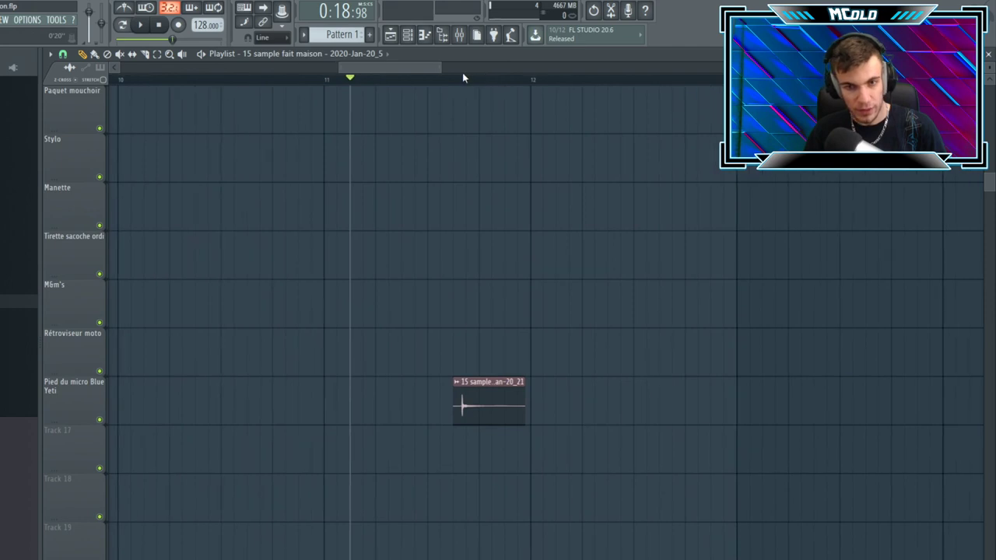
click(402, 80)
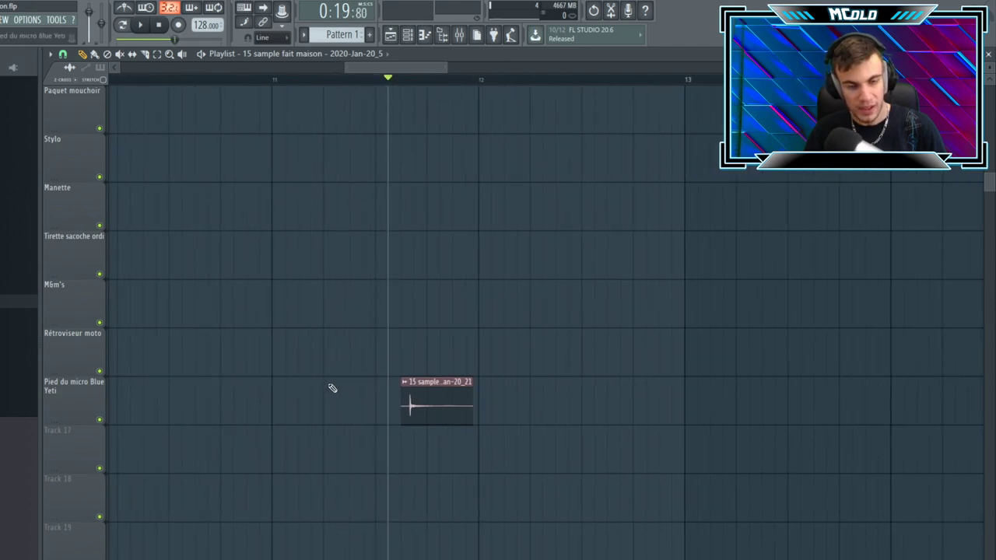
key(space)
key(space)
scroll(336, 352, down, 4)
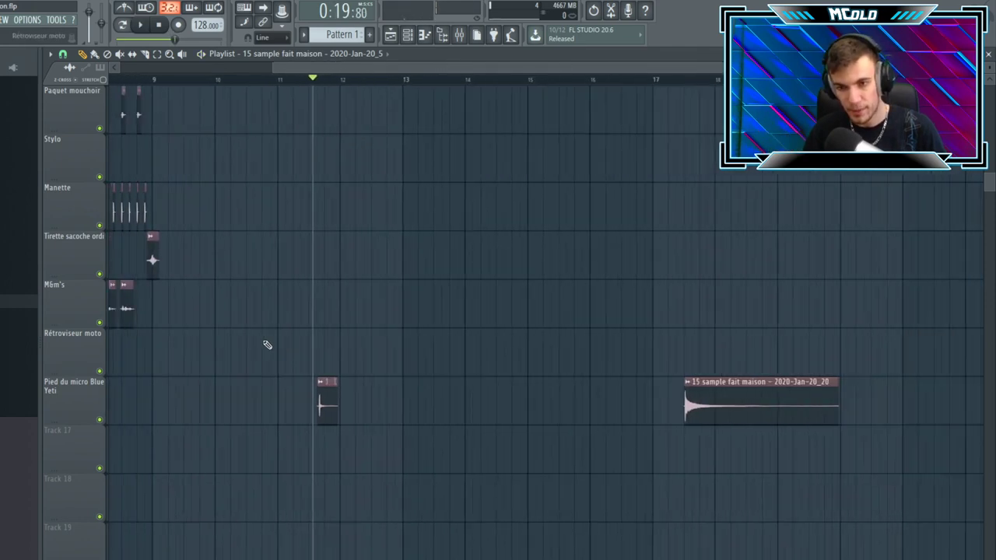
- Find the long Pied du micro Blue Yeti clip in bar 17 and start playback just before it
scroll(525, 340, up, 6)
scroll(607, 323, down, 5)
scroll(634, 319, up, 2)
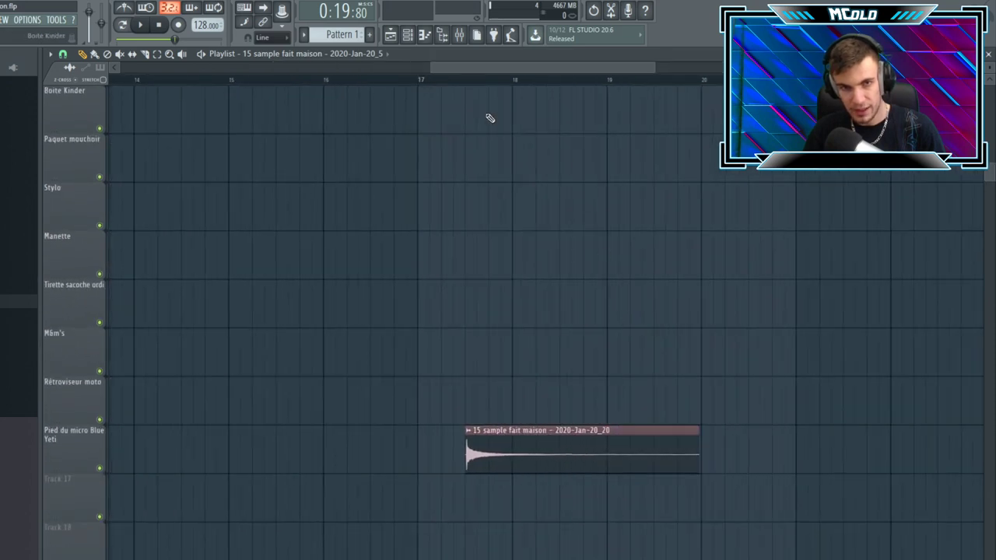
key(space)
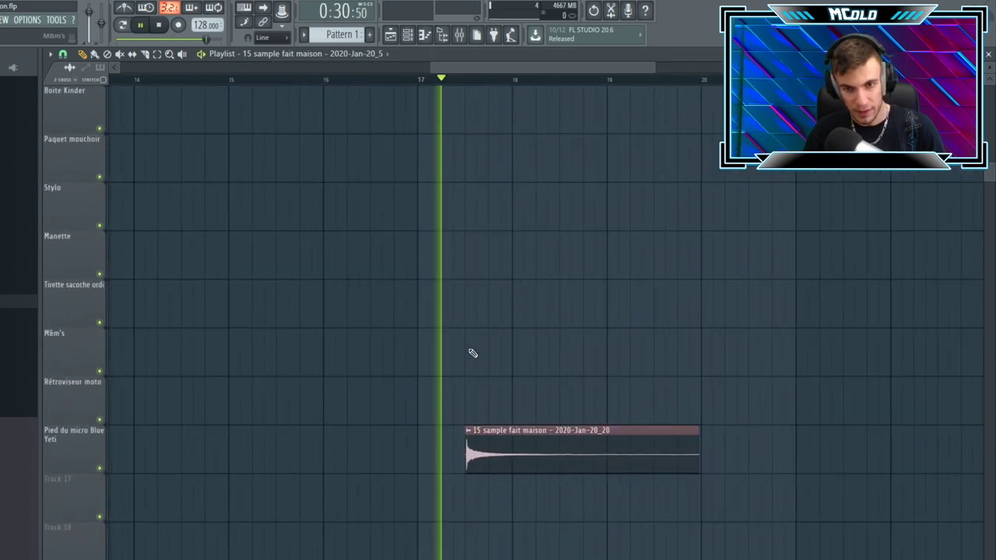
scroll(688, 532, down, 3)
key(space)
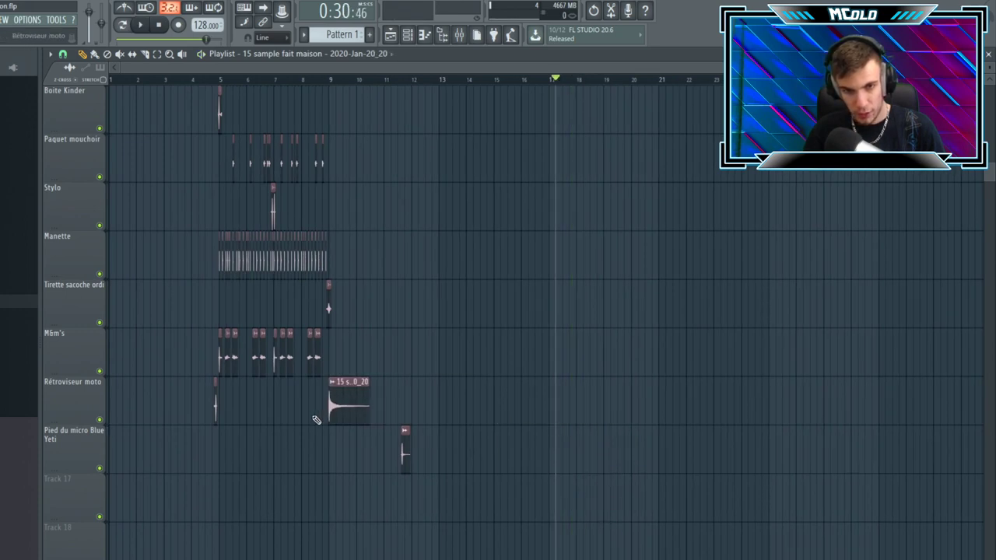
- Play from bar 9 to hear the long ringing clip on the Rétroviseur moto track
scroll(316, 420, up, 3)
click(341, 79)
key(space)
scroll(369, 440, up, 3)
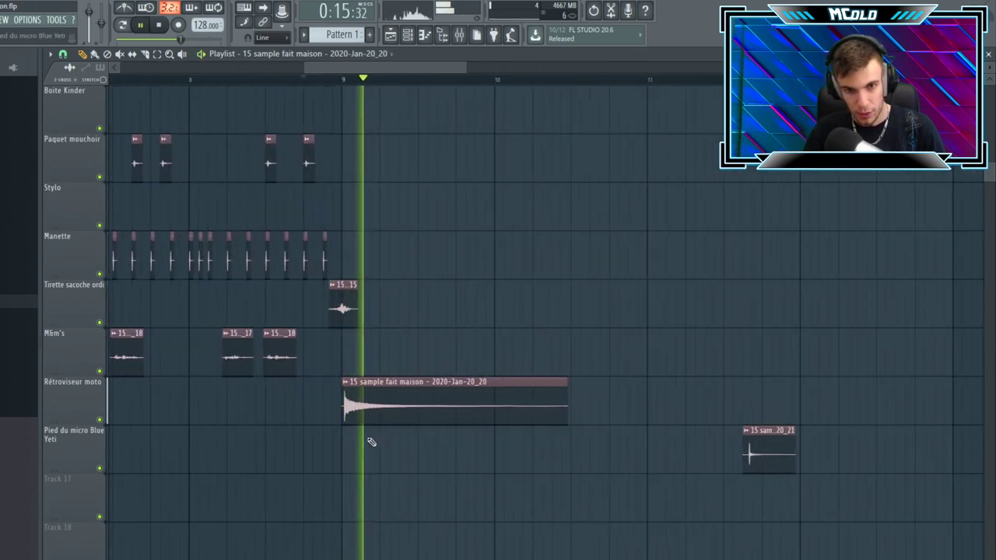
scroll(435, 455, down, 2)
scroll(368, 458, down, 2)
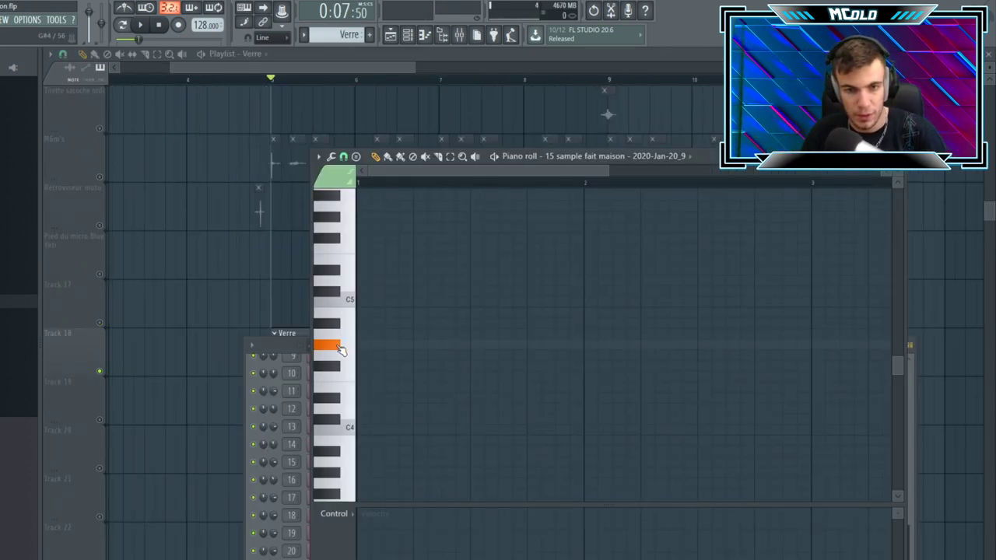
- Draw G#4, B4 and C#5 notes three sixteenth steps apart in bar 1 of the Verre pattern, checking them by ear
key(space)
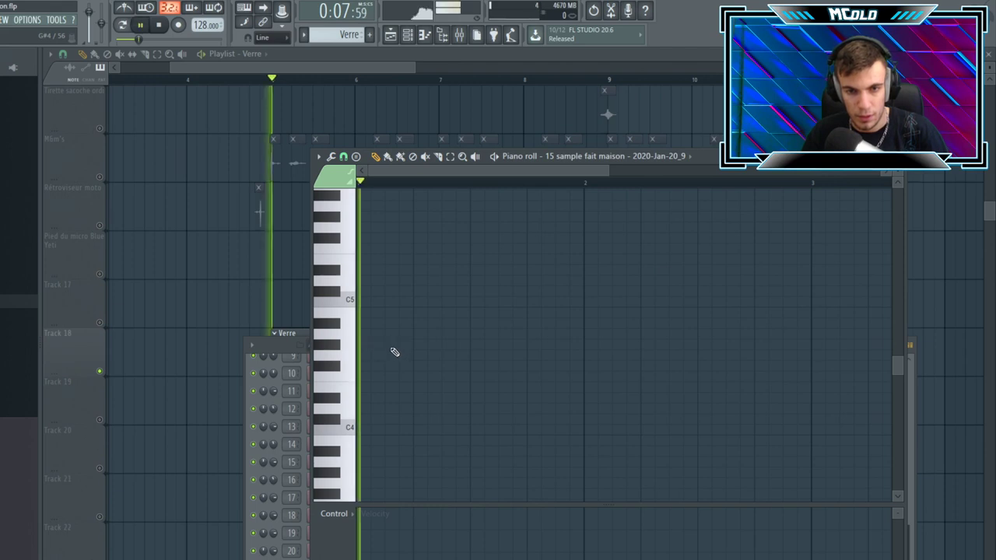
click(393, 345)
key(space)
key(space)
click(450, 294)
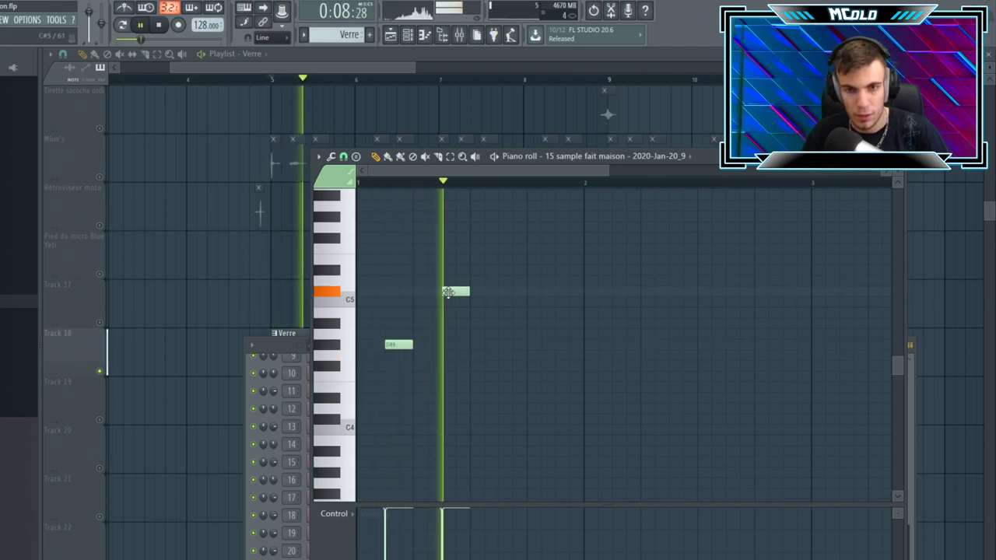
key(space)
drag(449, 295, 441, 308)
key(space)
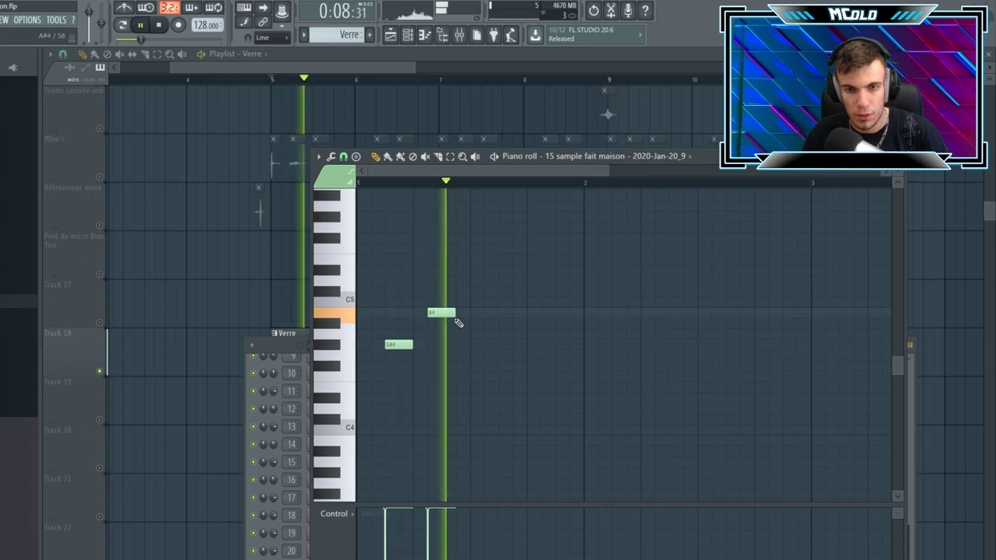
key(space)
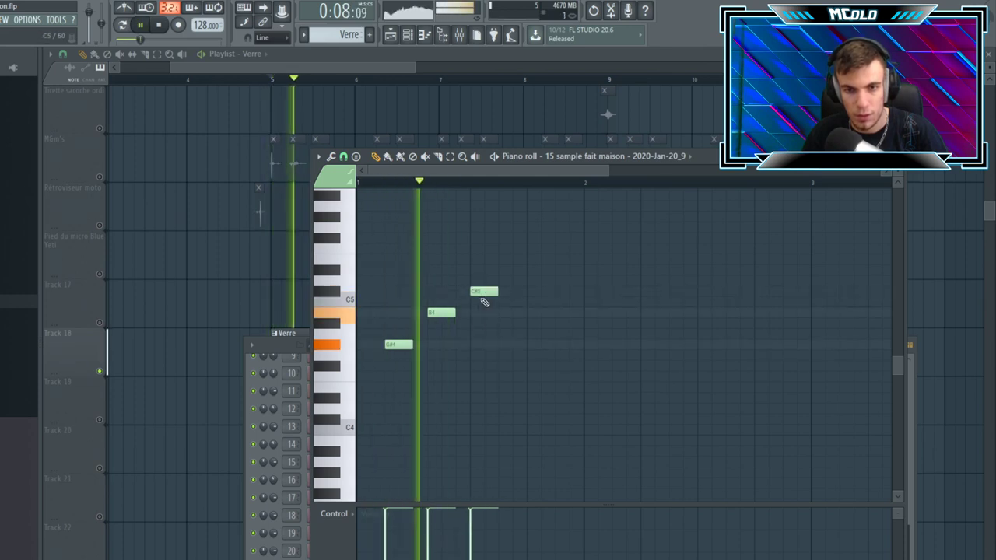
- Finish the bar 1 phrase with an A#4 and an F#4 note at the same spacing, auditioning the pitches
click(526, 344)
key(space)
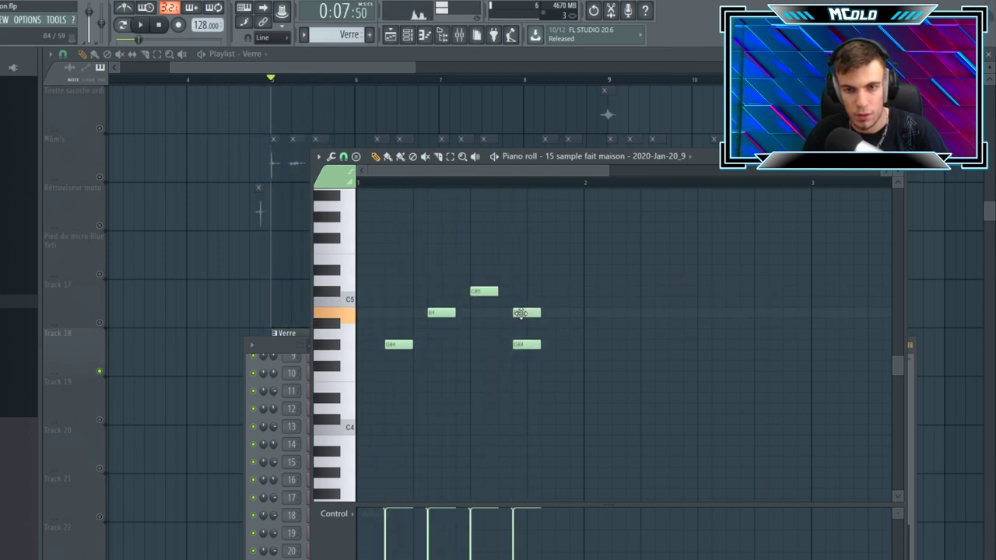
key(space)
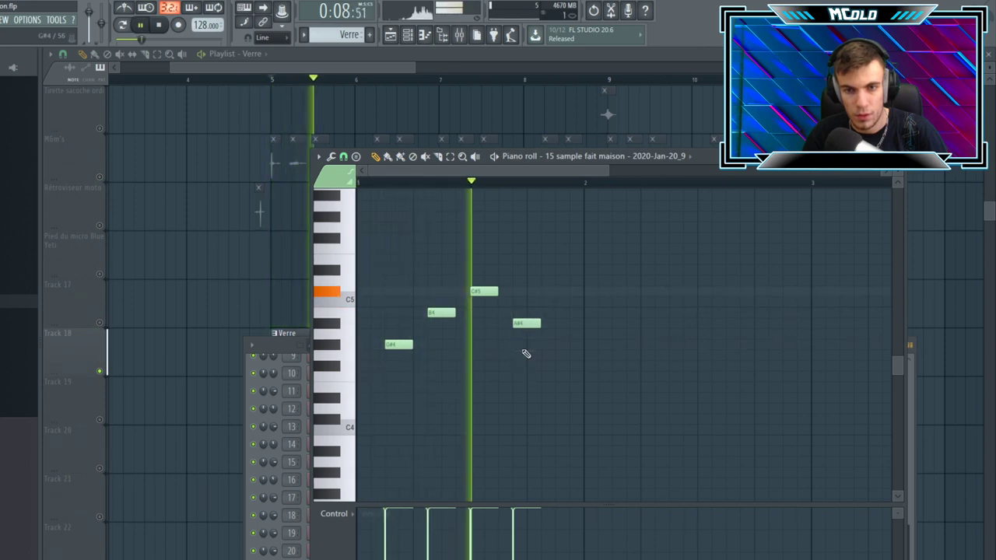
key(space)
drag(527, 345, 551, 376)
key(space)
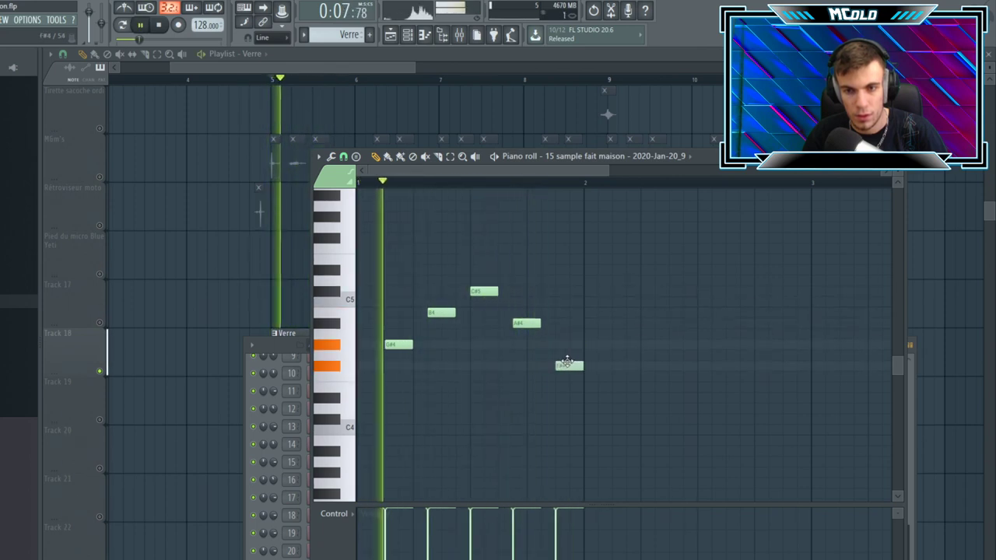
- Duplicate the five-note phrase from bar 1 into bar 2 and play the pattern
drag(652, 412, 374, 274)
key(space)
drag(404, 344, 627, 344)
scroll(620, 302, down, 2)
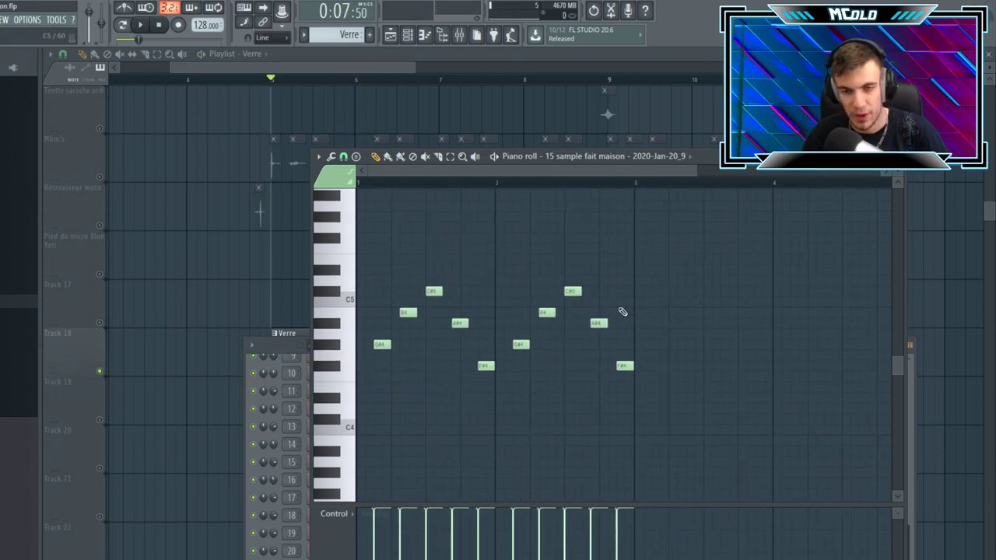
key(space)
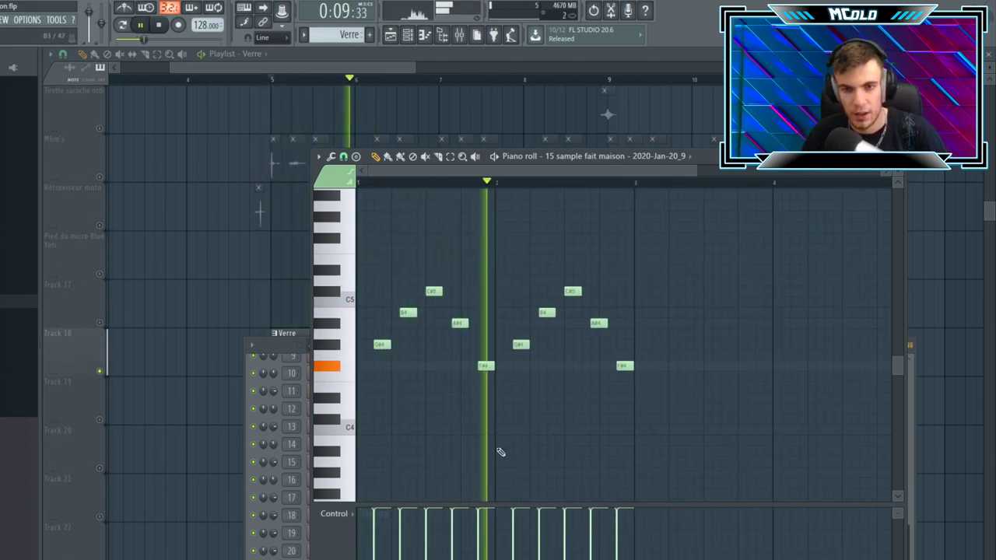
- Replace the last two notes of bar 2 with D#5 and B4 and play the pattern again
key(space)
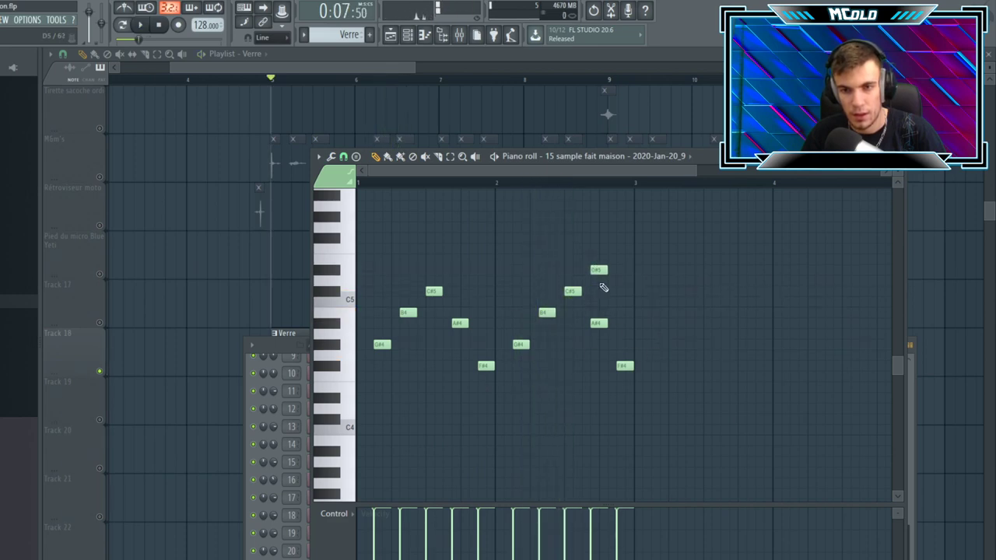
right_click(601, 323)
key(space)
right_click(620, 364)
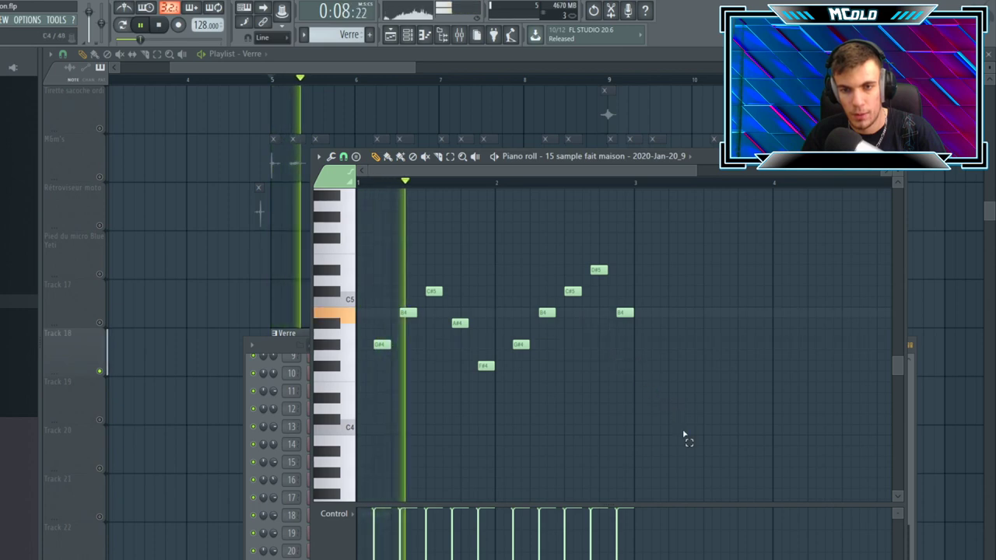
- Duplicate the two-bar melody into bars 3 and 4
drag(685, 438, 369, 263)
drag(385, 346, 659, 355)
ctrl+click(653, 389)
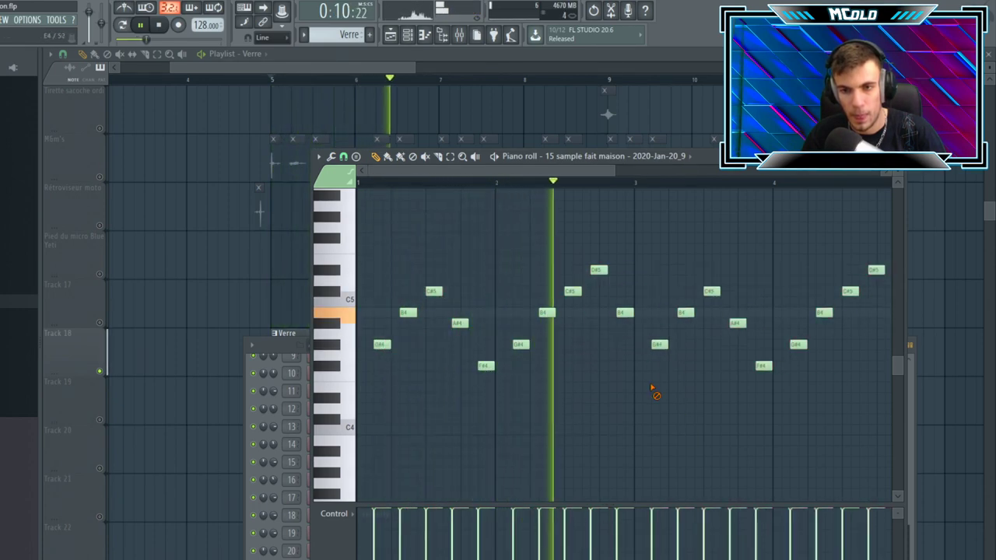
- Listen through the four-bar Verre melody in the piano roll and replay it from the start
scroll(531, 409, down, 2)
scroll(482, 413, down, 3)
scroll(576, 407, up, 2)
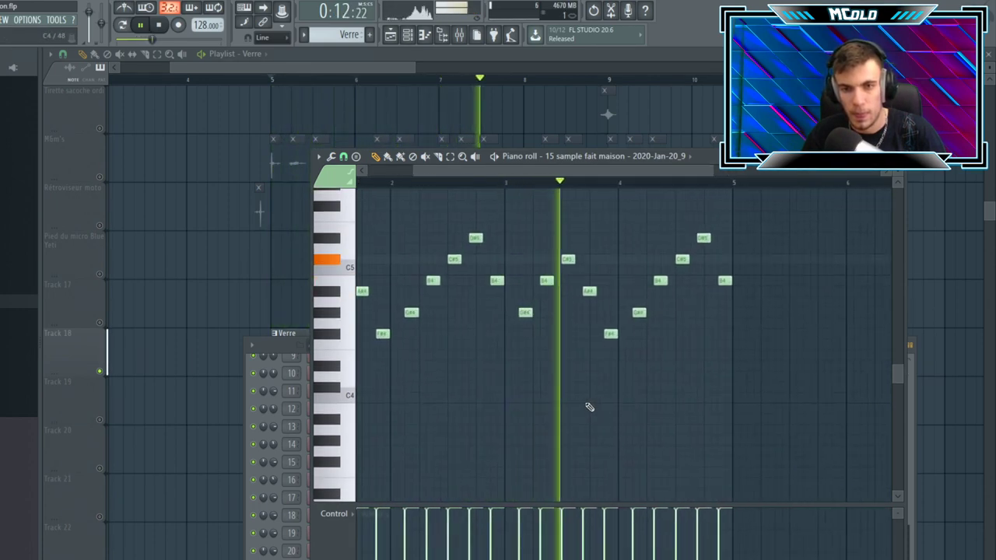
scroll(589, 407, down, 1)
scroll(437, 403, down, 1)
scroll(498, 403, down, 1)
scroll(679, 396, up, 4)
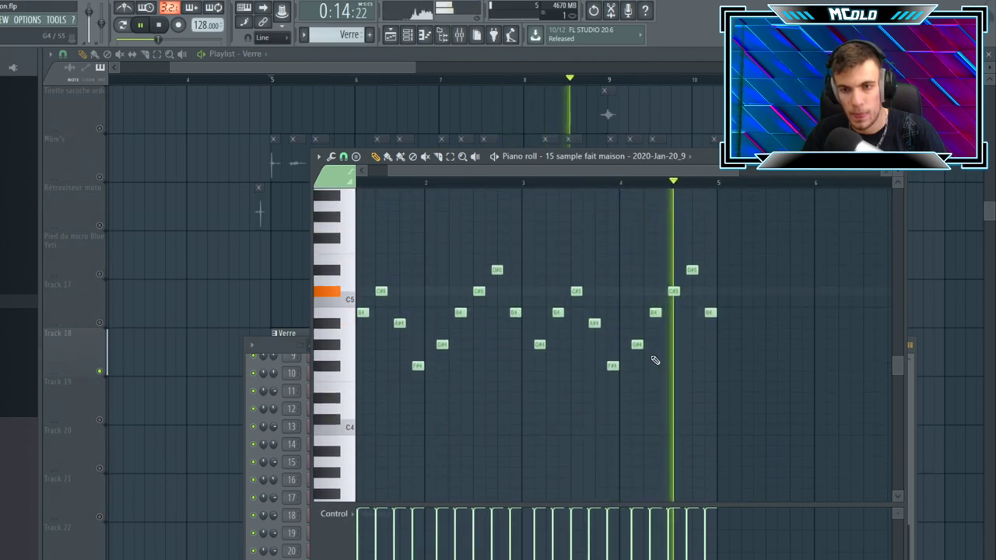
scroll(591, 381, down, 1)
key(space)
right_click(710, 298)
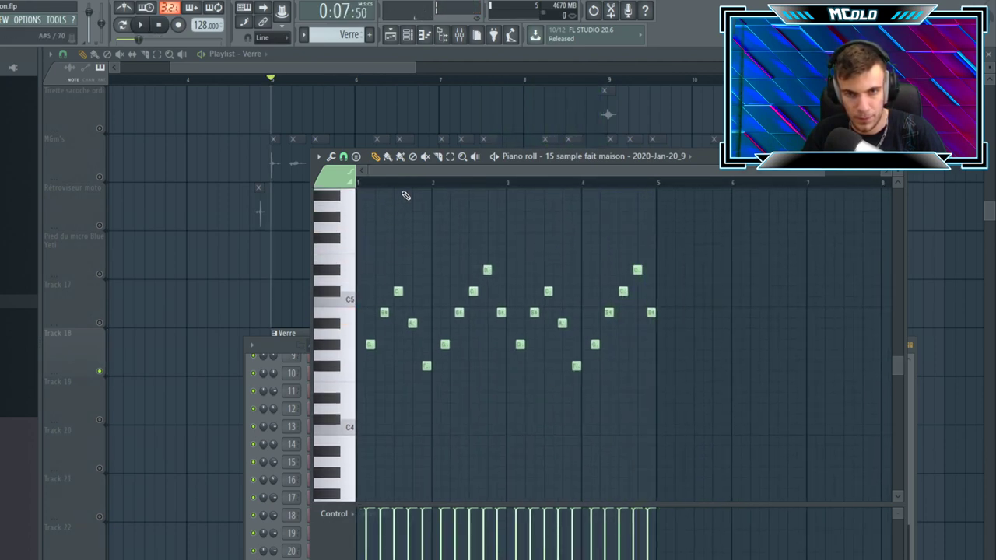
key(space)
scroll(389, 288, up, 3)
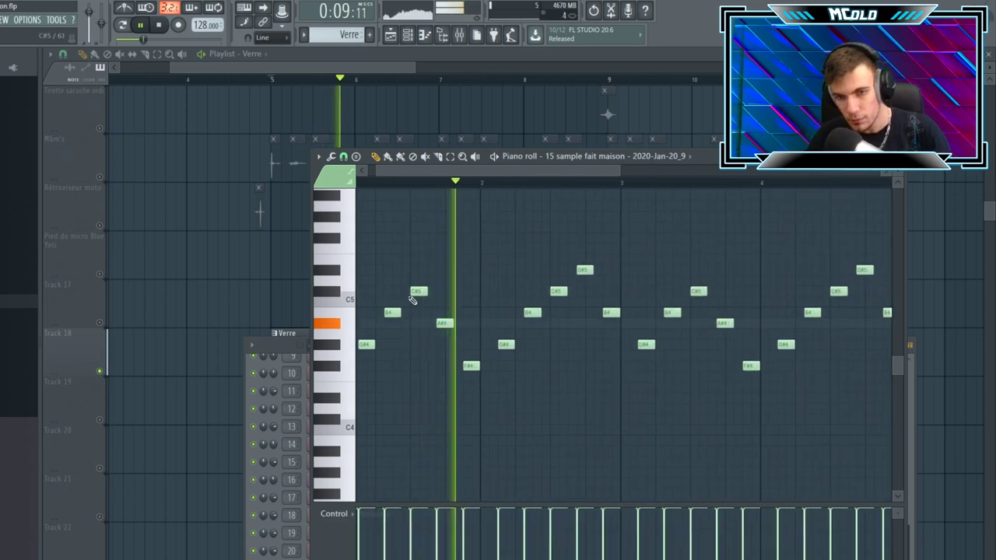
scroll(467, 327, down, 2)
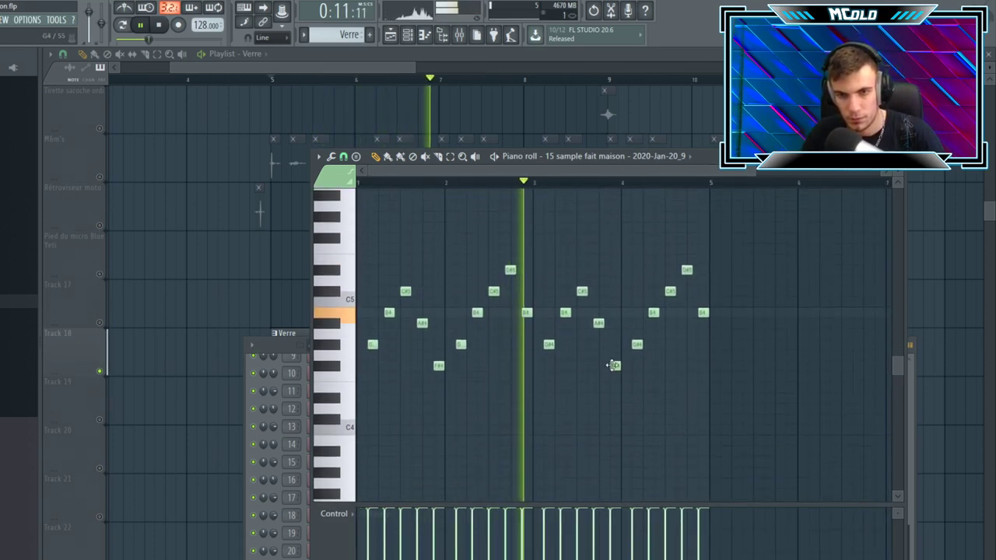
- Change the bar 4 notes of the Verre melody to E4, G#4, F#4, A#4 and C#5 and play the melody
scroll(613, 370, up, 2)
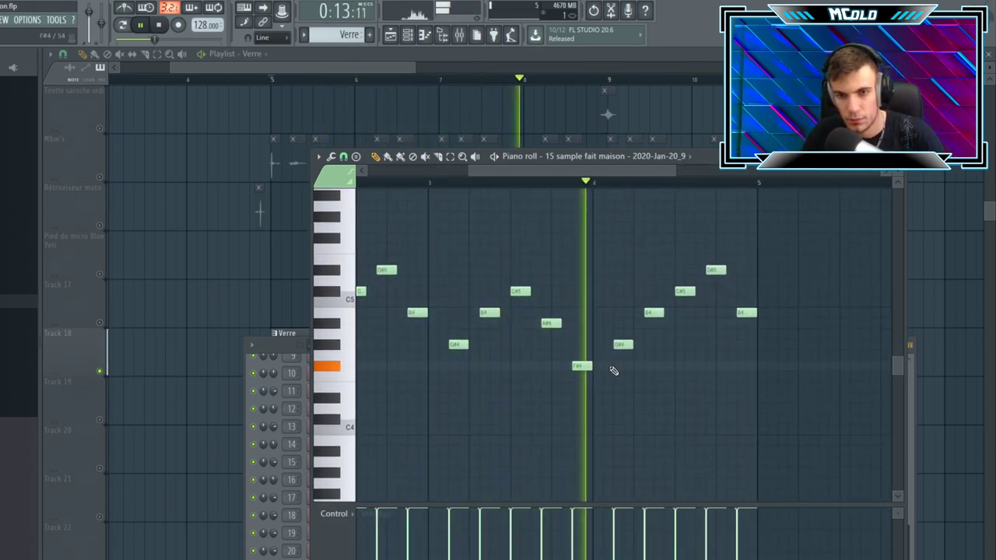
key(space)
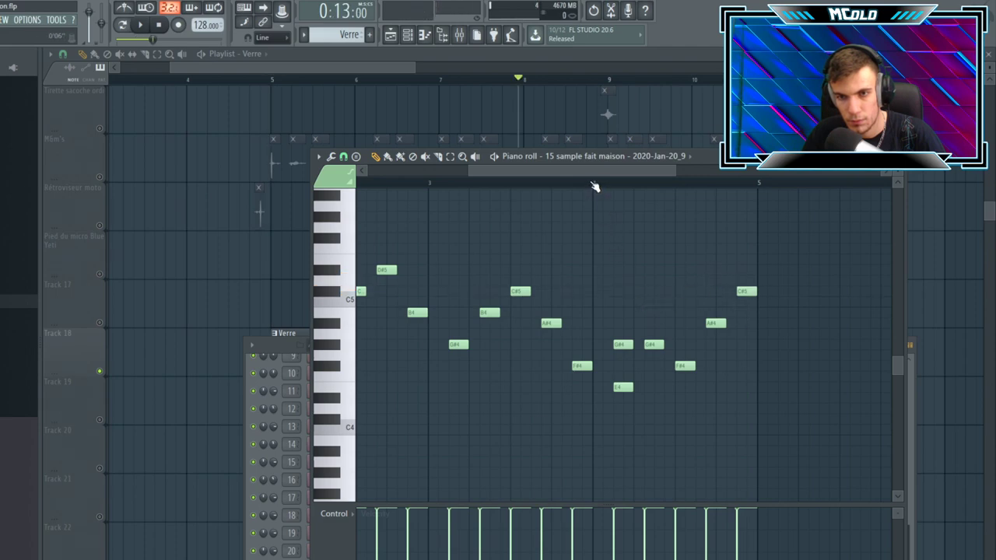
right_click(623, 344)
key(space)
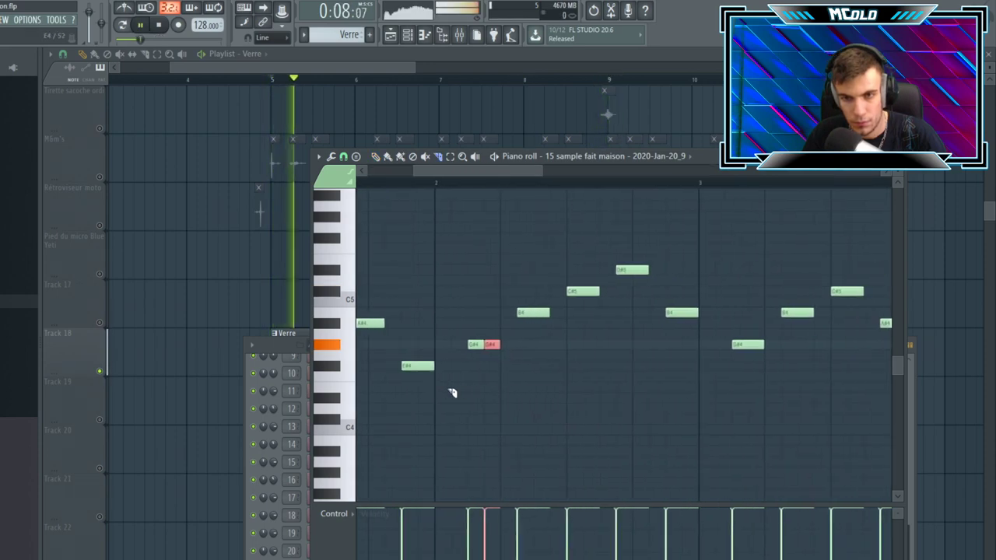
- Slice the opening G#4 of bar 3 and the C#5 of bar 2 in half to make repeated notes
scroll(458, 396, down, 3)
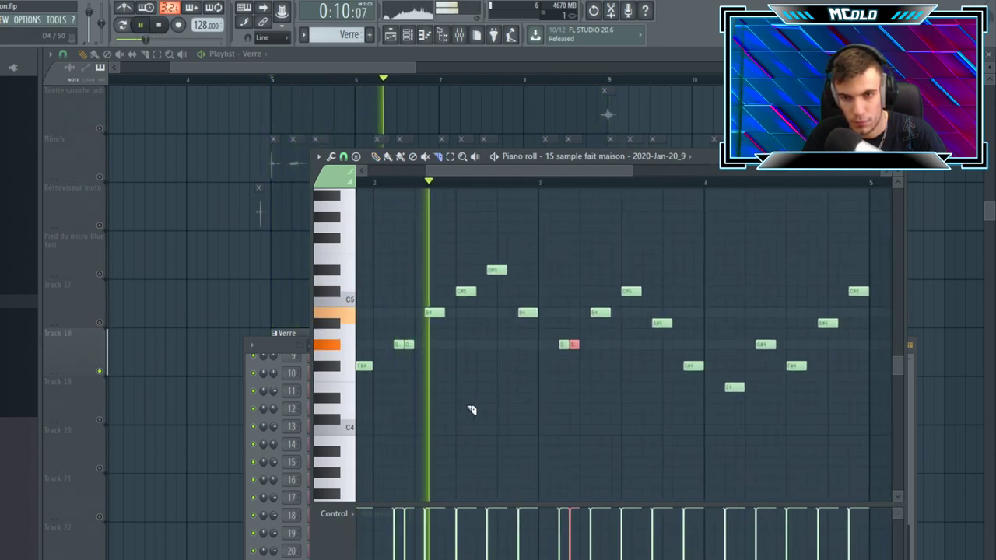
scroll(493, 300, up, 3)
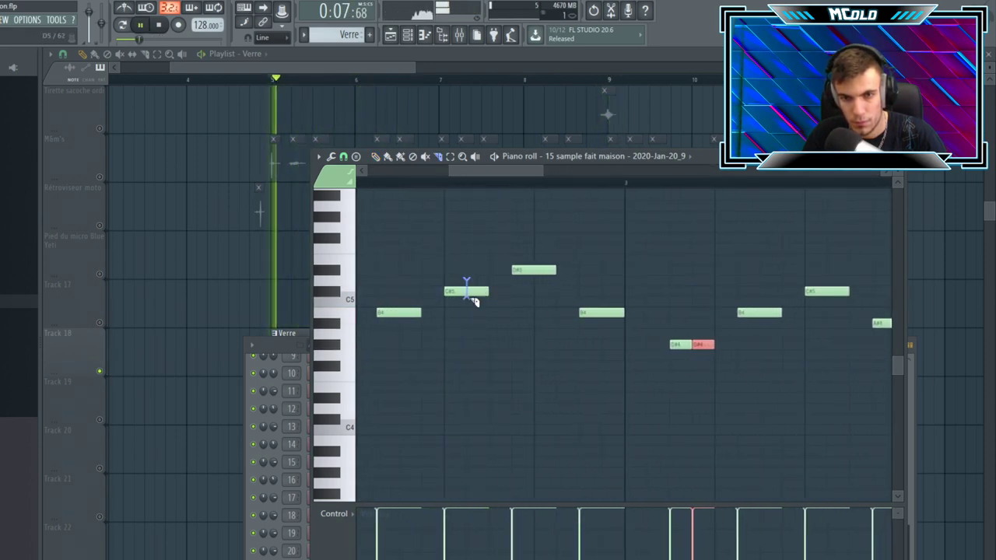
drag(468, 284, 471, 300)
scroll(407, 348, down, 3)
scroll(667, 387, up, 3)
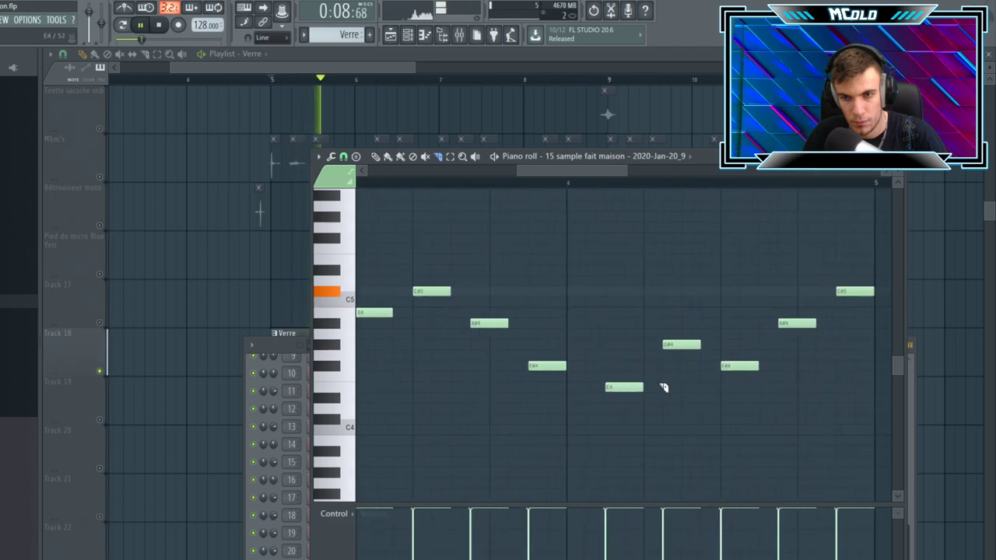
- Slice the opening E4 and the final C#5 of bar 4 in half
drag(623, 377, 625, 395)
scroll(685, 399, down, 3)
scroll(573, 382, up, 3)
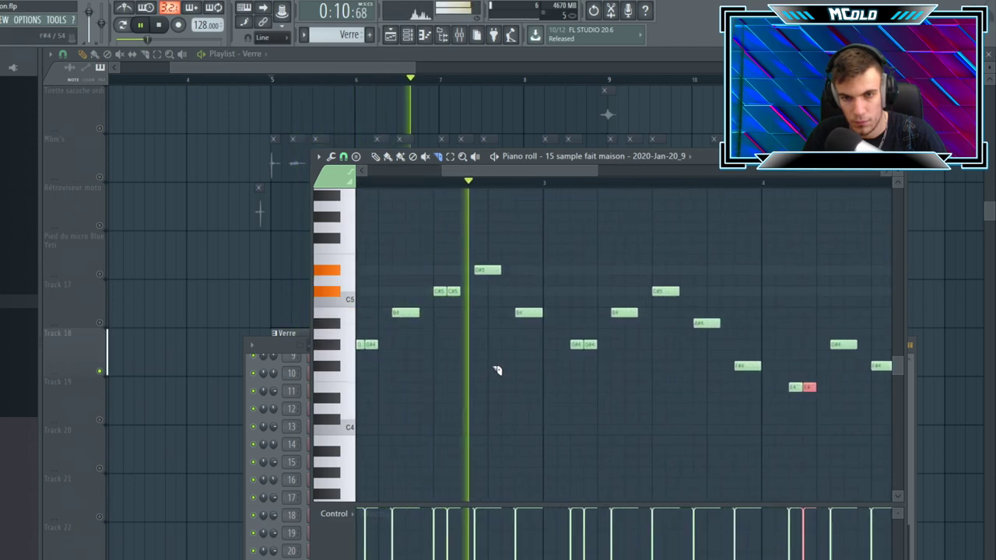
scroll(560, 403, down, 3)
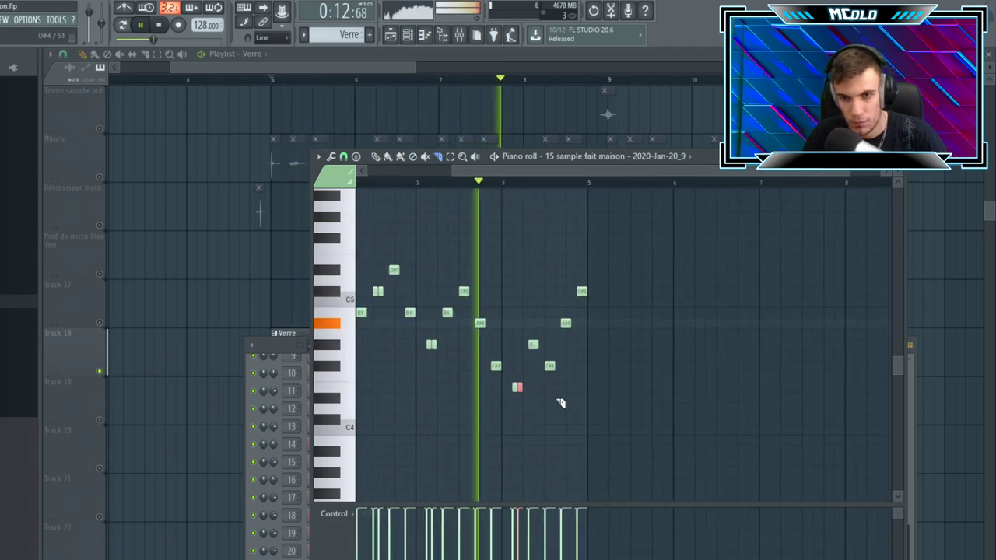
scroll(560, 403, down, 3)
scroll(572, 327, up, 3)
drag(579, 246, 584, 269)
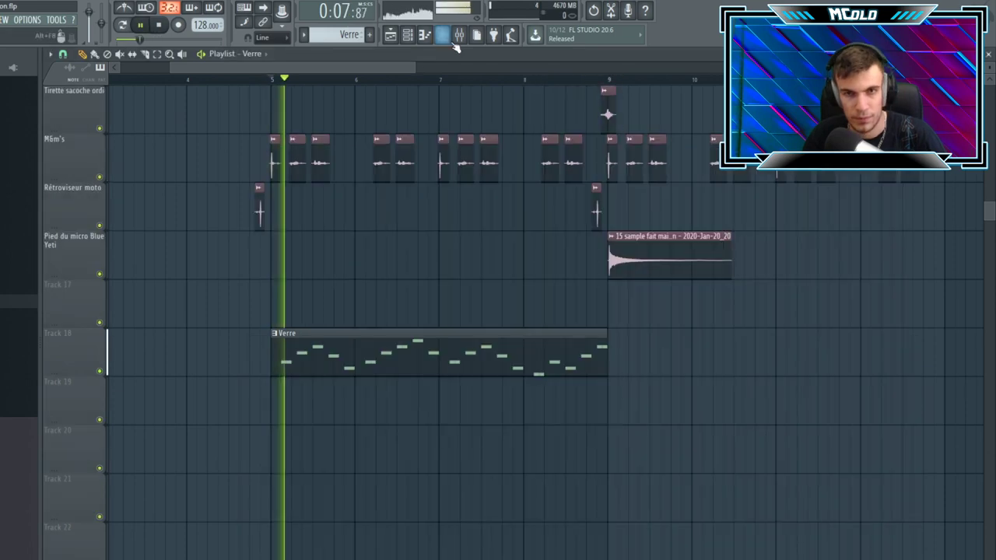
- Add Fruity Fast Dist to the third effect slot of the Verre sample's mixer track
click(458, 35)
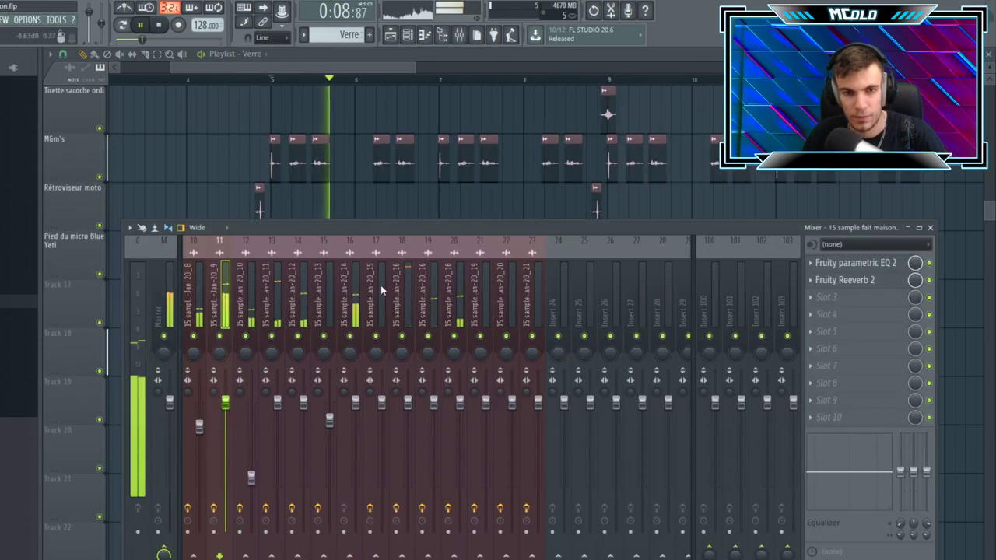
click(834, 302)
click(641, 196)
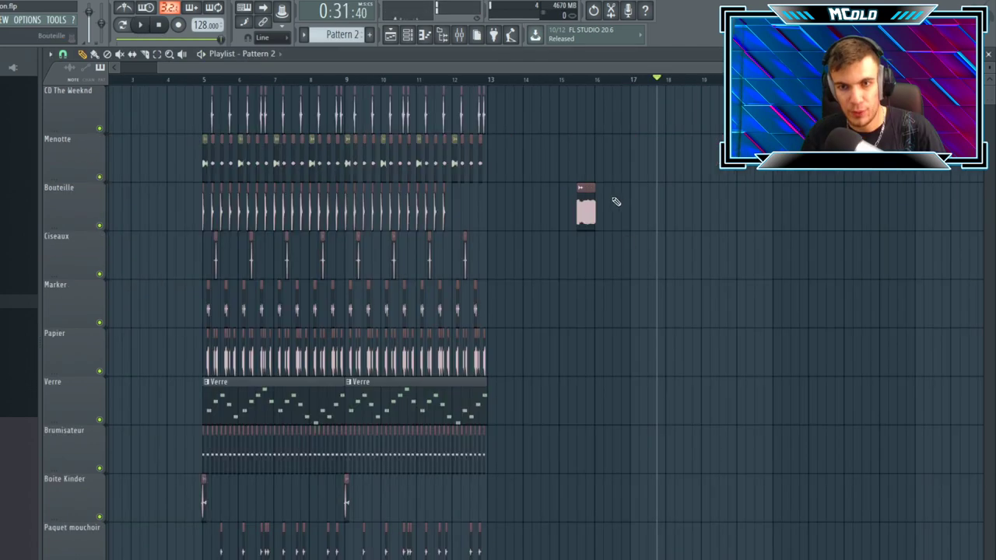
- Add Fruity Reeverb 2 in the third effect slot of the Bouteille sample's mixer track and lower its wet level during playback
scroll(591, 156, up, 3)
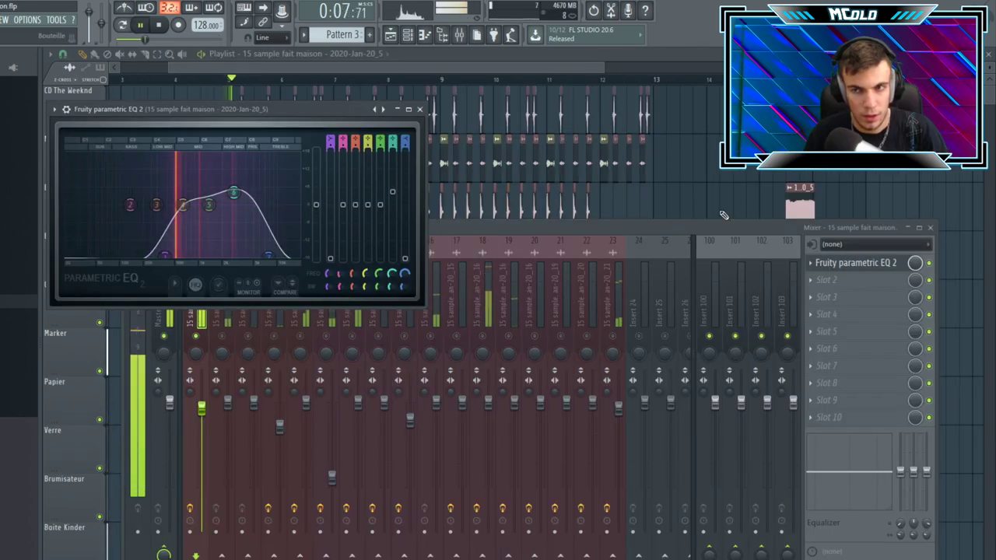
click(825, 297)
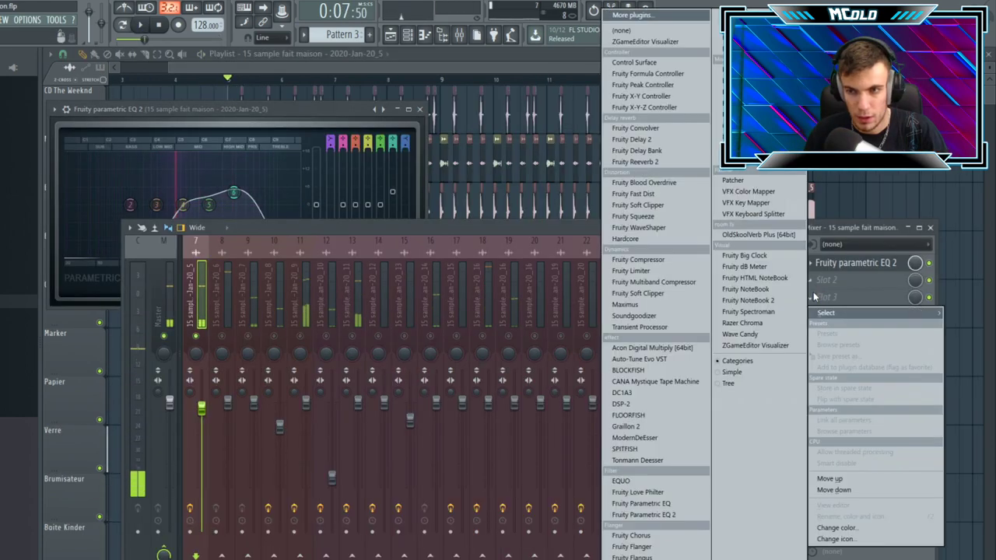
click(646, 162)
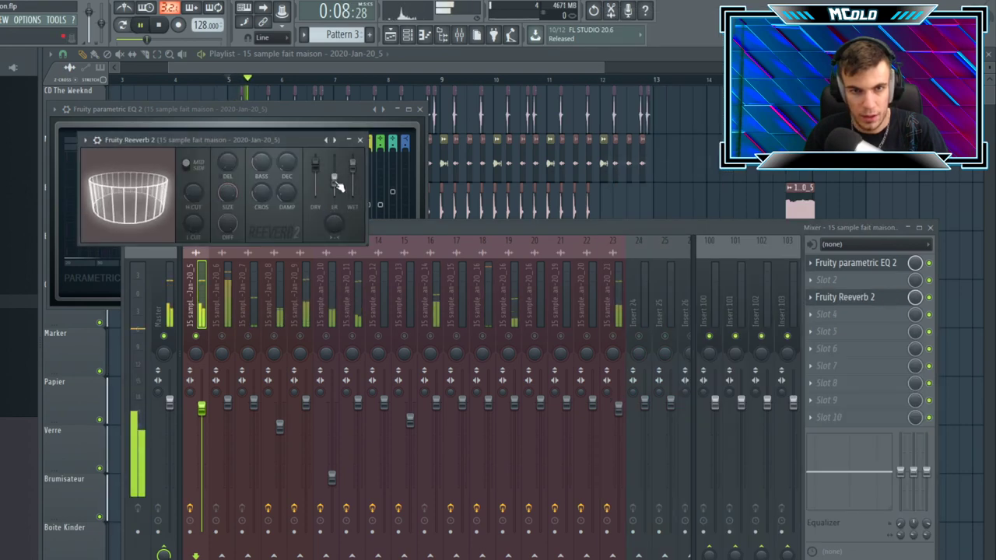
key(space)
key(space)
key(space)
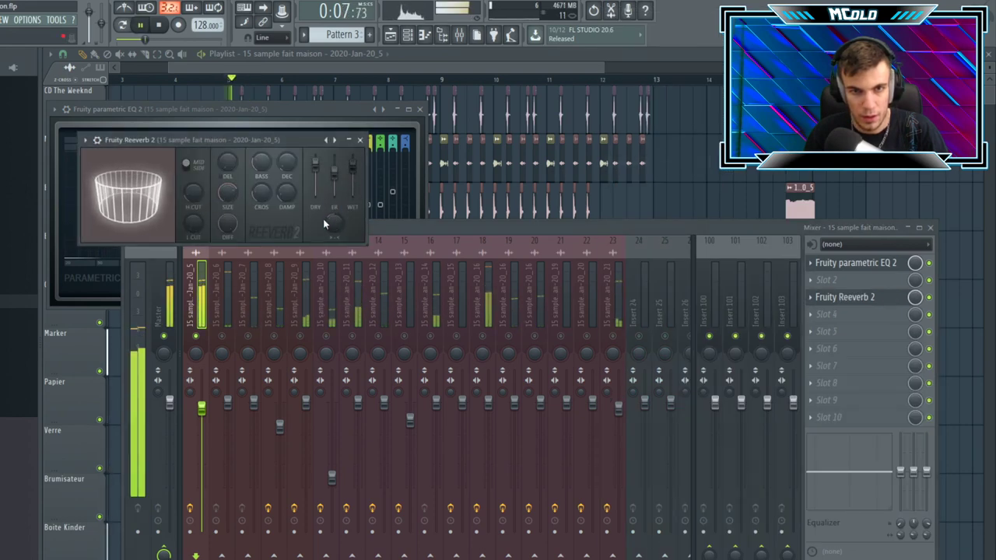
drag(352, 165, 352, 184)
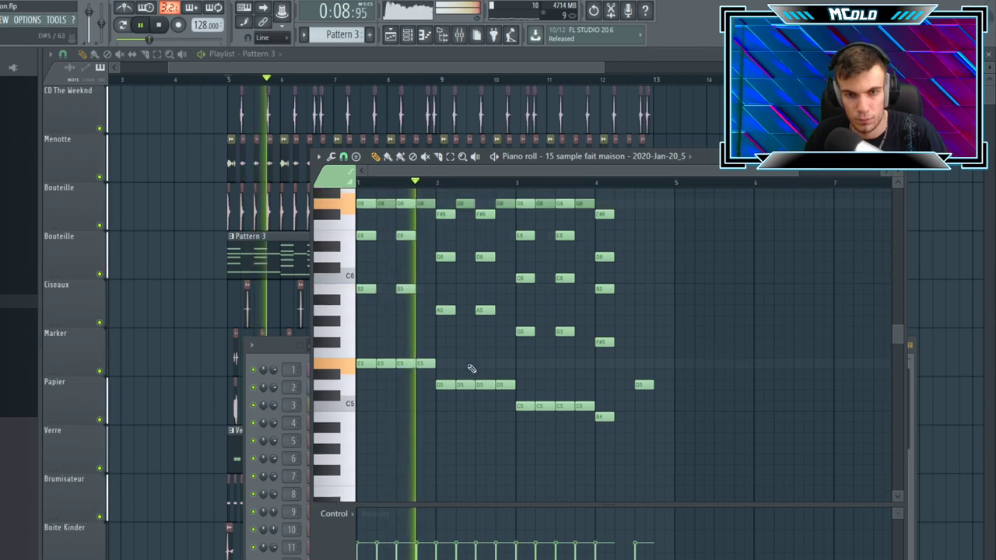
- Examine the upper chord notes of the Bouteille pattern in the piano roll during playback and stop it
scroll(467, 366, up, 2)
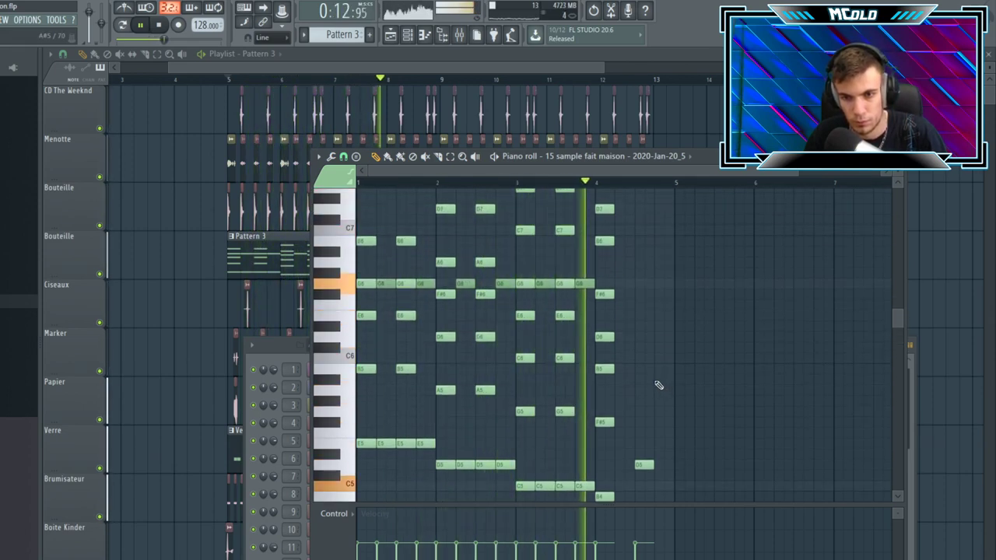
key(space)
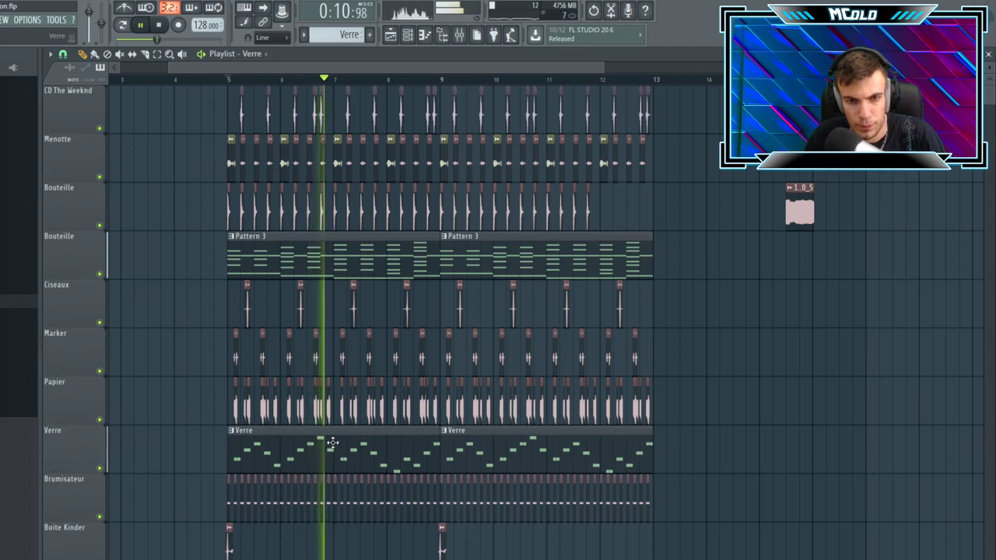
- Reopen the Verre melody in the piano roll and replace the two closing C#5 notes of bar 4 with two F#4 notes
key(F6)
key(F7)
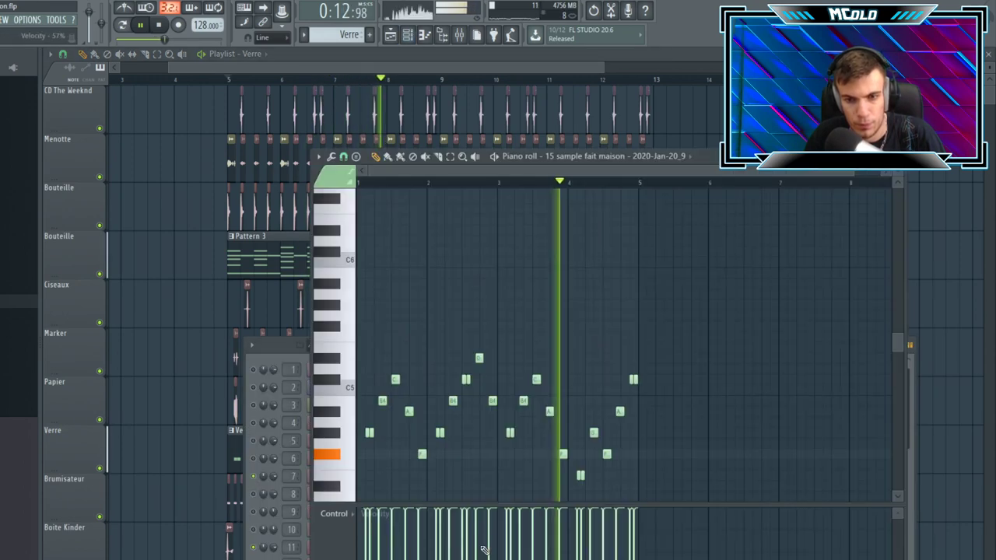
scroll(628, 381, down, 4)
scroll(629, 380, up, 3)
scroll(525, 343, down, 1)
scroll(533, 319, up, 1)
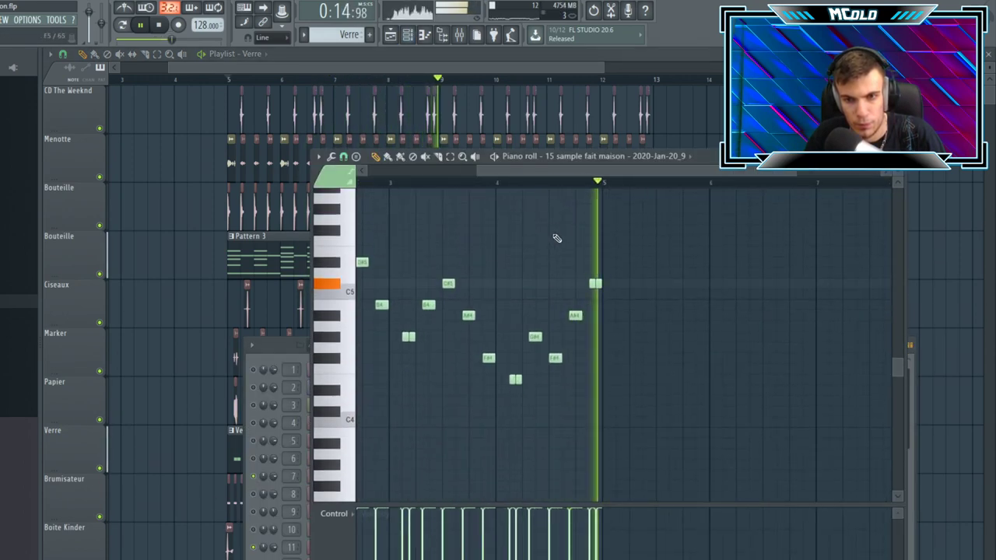
click(506, 182)
ctrl+scroll(544, 343, up, 3)
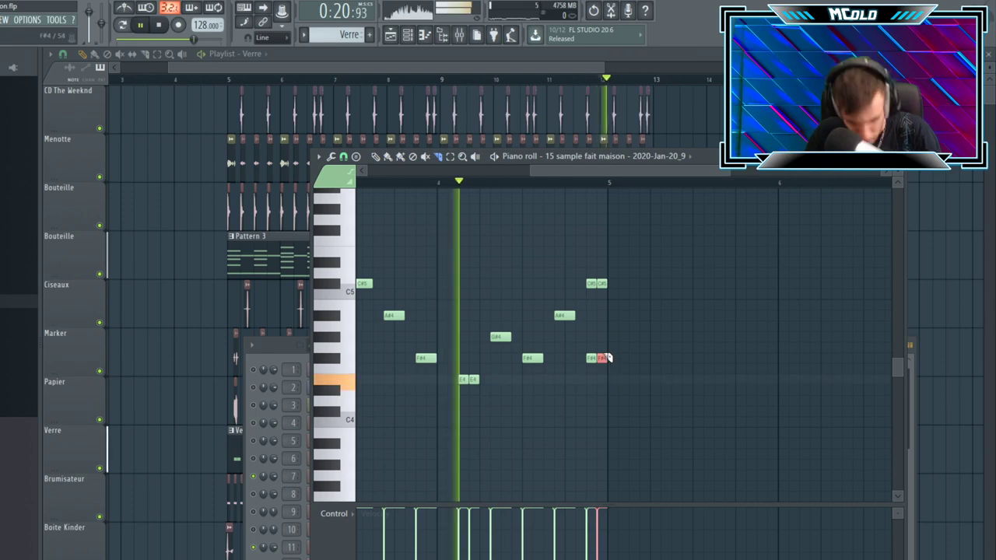
right_click(593, 283)
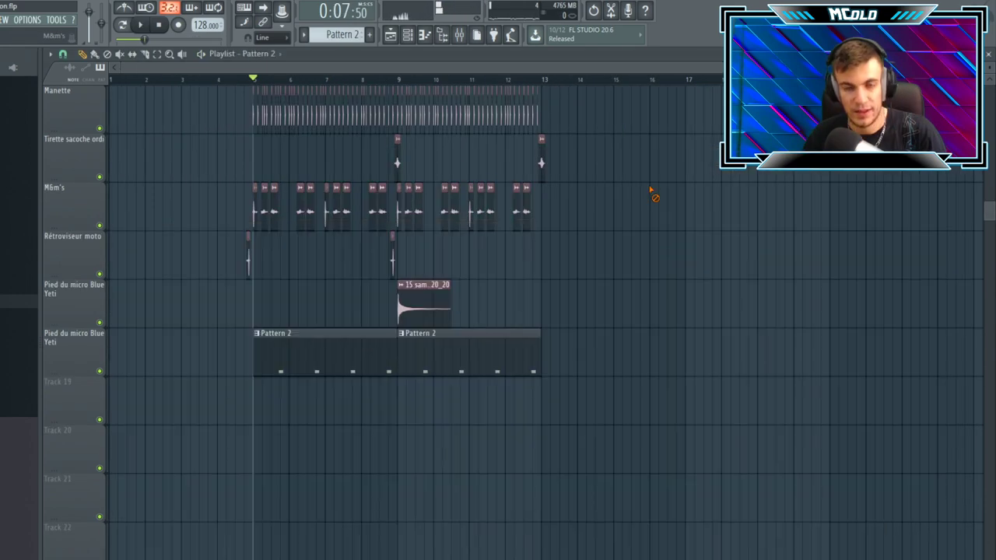
- Solo the Bouteille chord track in the playlist, play it and open Pattern 3 for editing
scroll(650, 232, up, 8)
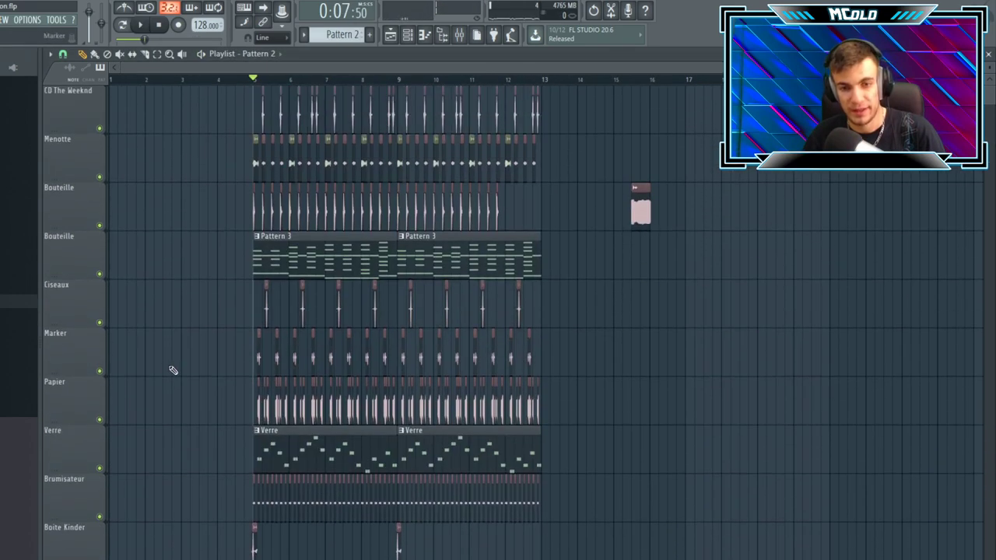
scroll(200, 369, down, 4)
scroll(238, 327, up, 4)
ctrl+scroll(234, 311, up, 2)
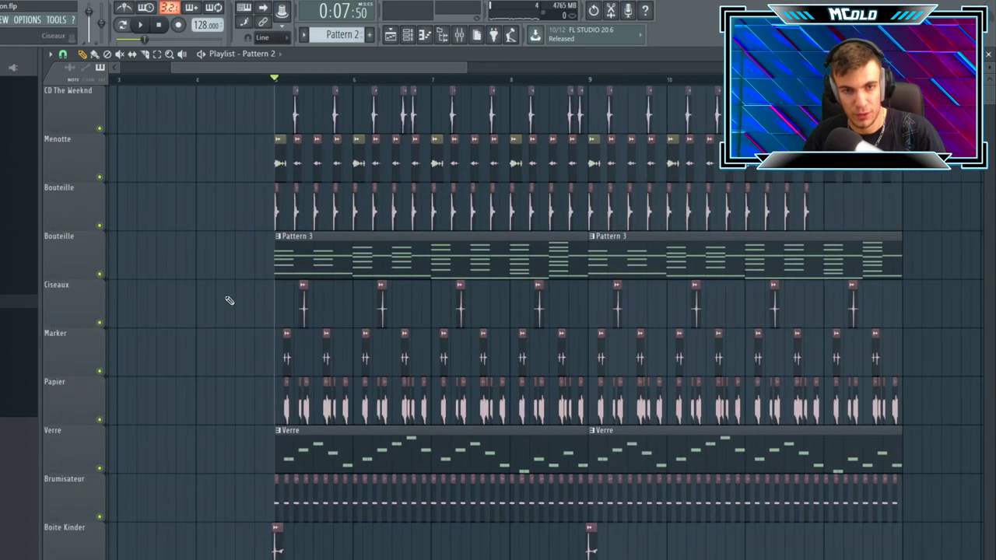
right_click(100, 275)
key(space)
click(379, 259)
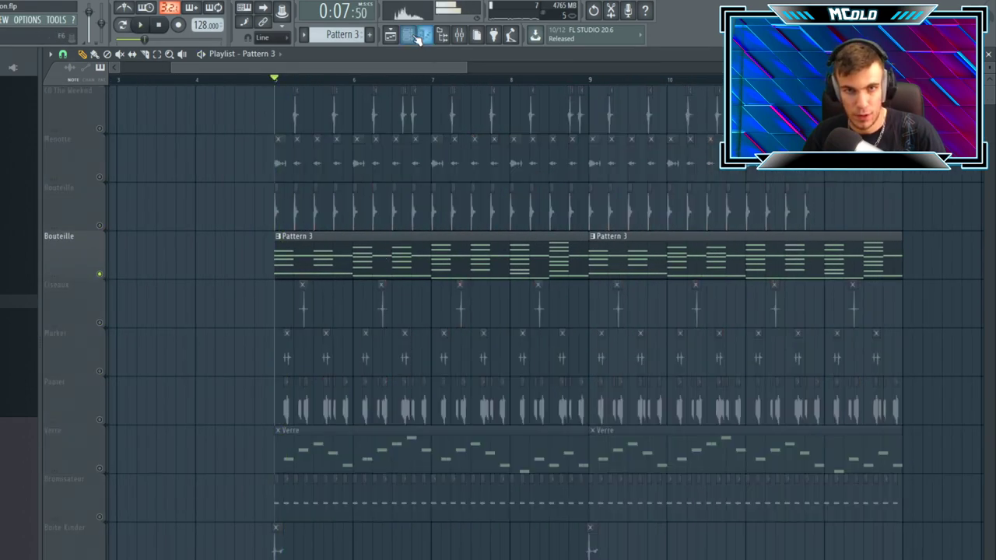
click(416, 37)
scroll(335, 35, down, 1)
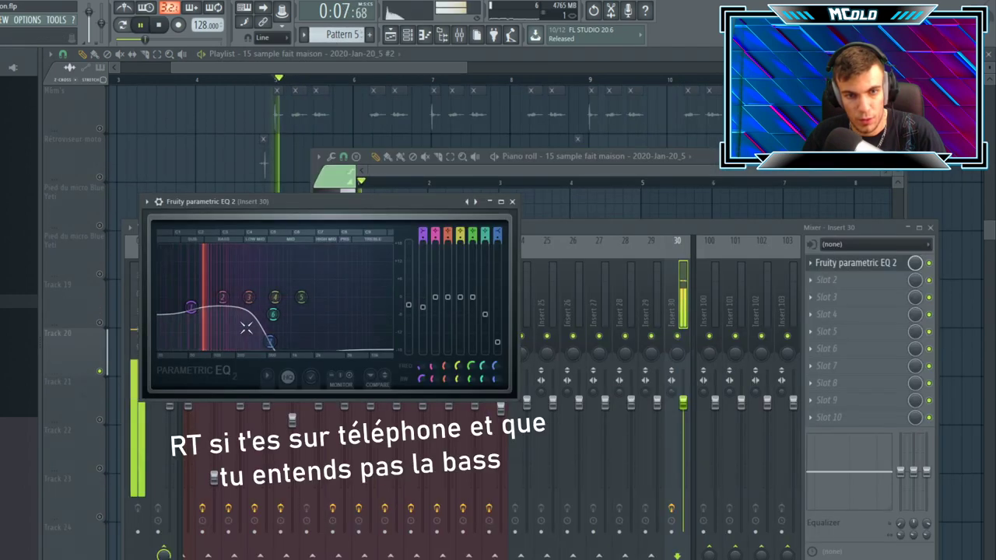
- Adjust band 5 of the Fruity parametric EQ 2 on Insert 30 and review Pattern 5's repeated bass notes in the piano roll
mouse_move(301, 298)
mouse_down()
mouse_move(278, 333)
mouse_move(286, 307)
mouse_up()
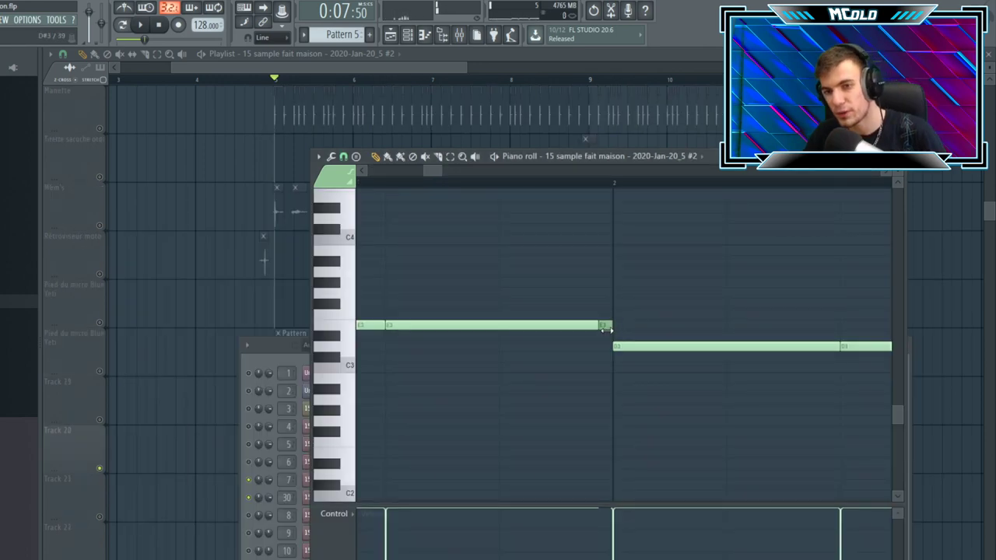
scroll(755, 455, down, 2)
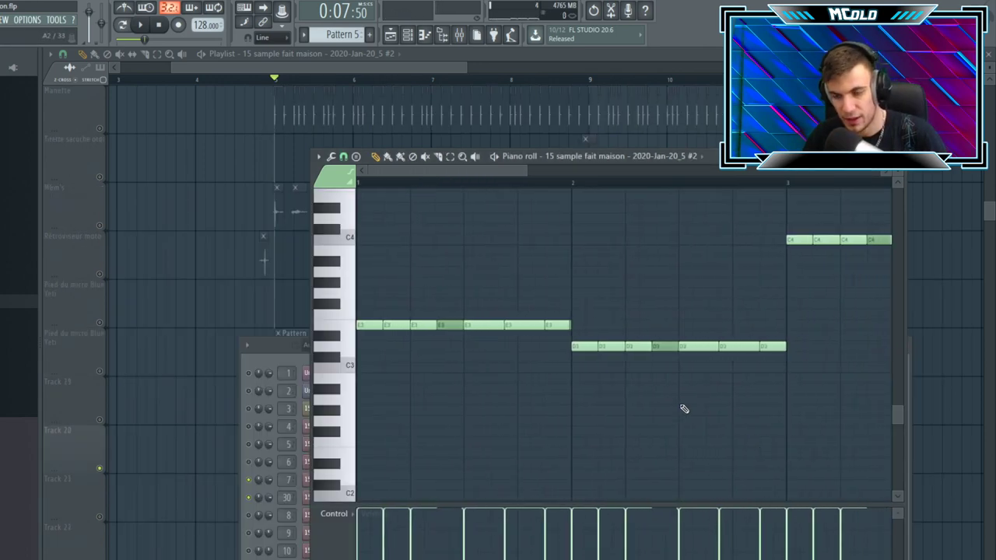
scroll(700, 428, down, 2)
key(Escape)
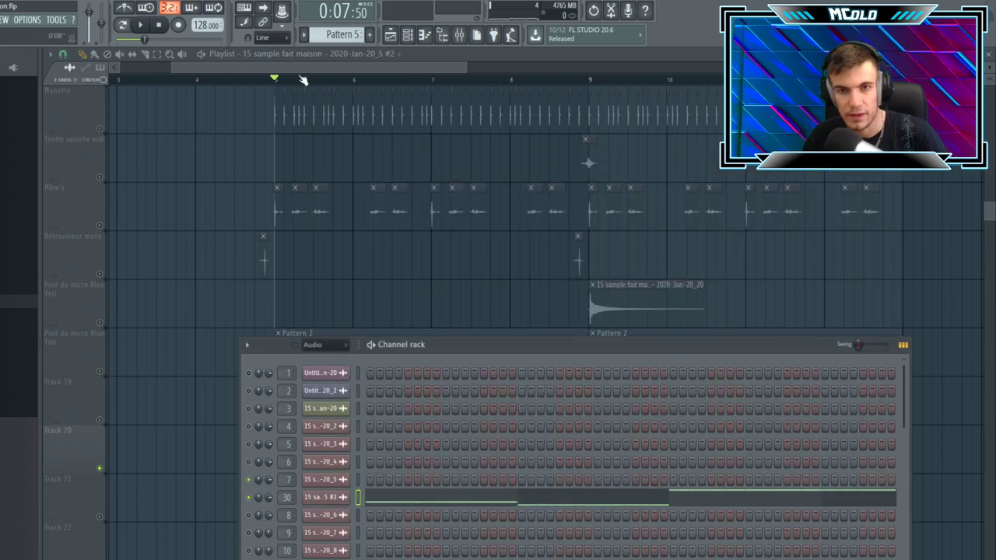
- Add Fruity Fast Dist to the second effect slot of Insert 30 and adjust its pre-amp level on the bass
click(455, 41)
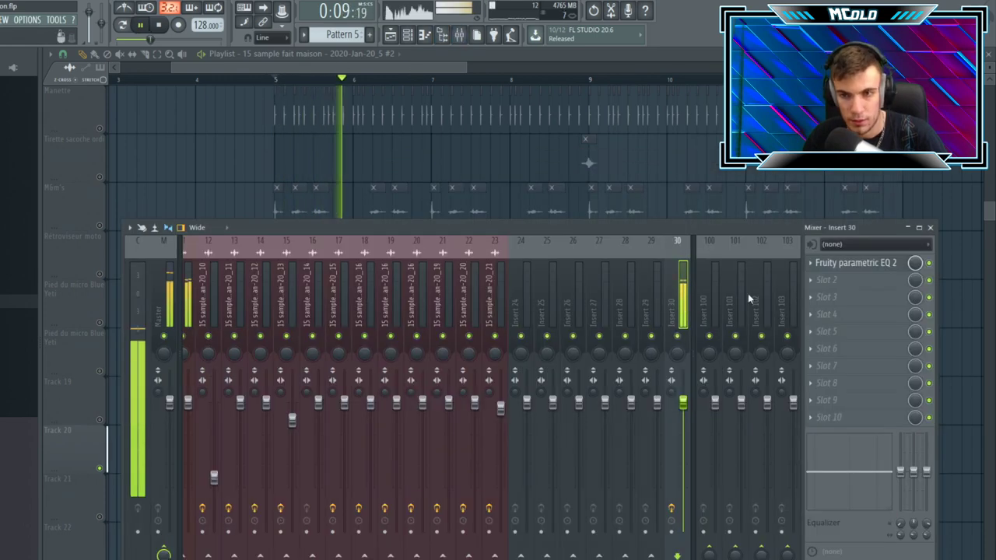
click(827, 279)
click(646, 194)
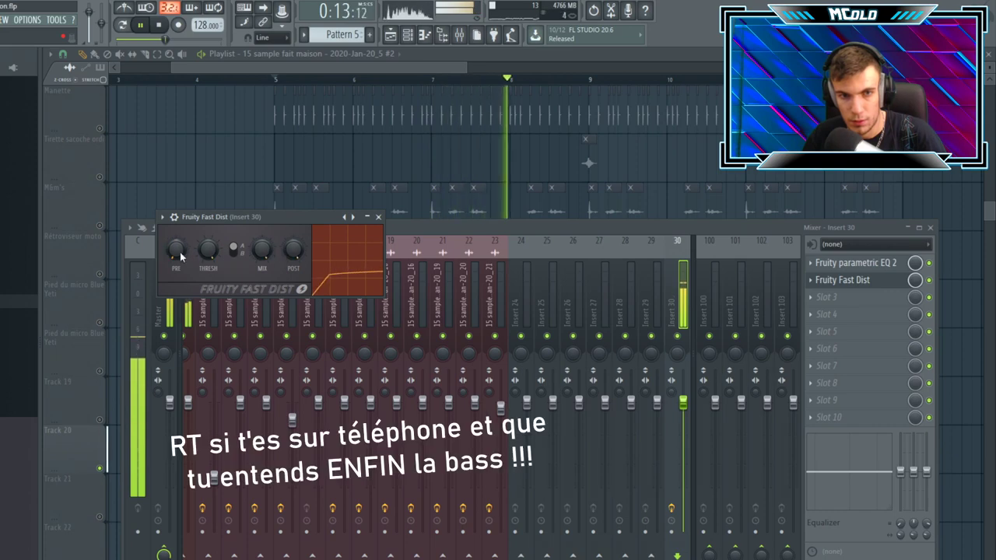
drag(176, 251, 176, 234)
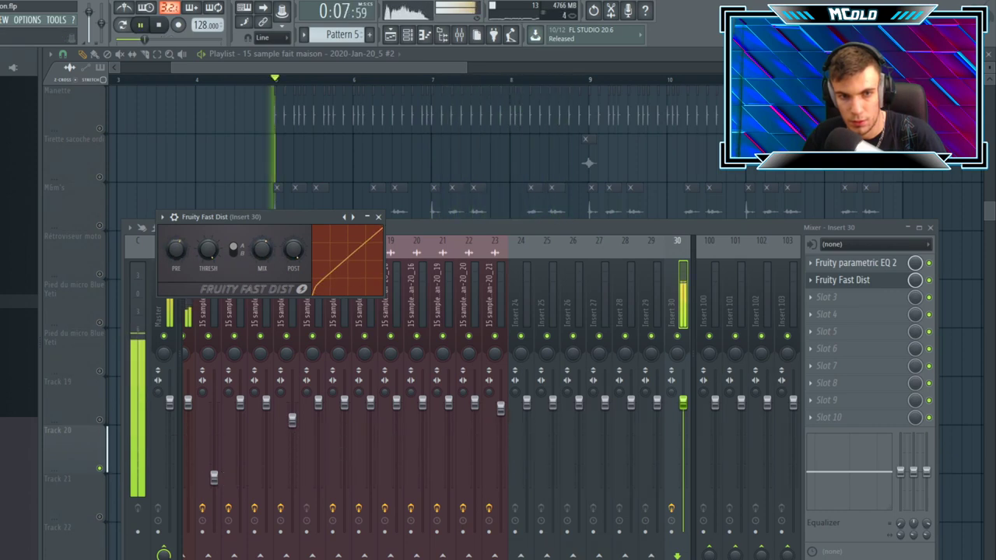